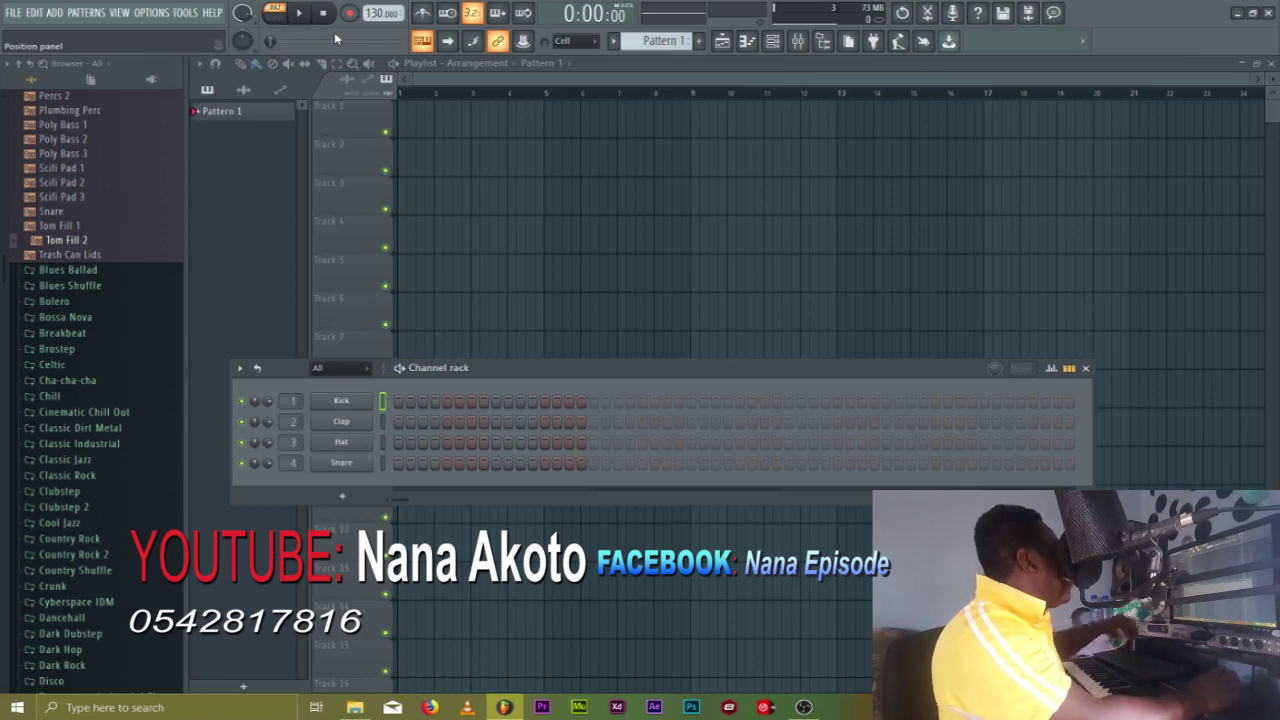
left_click(13, 13)
mouse_move(38, 14)
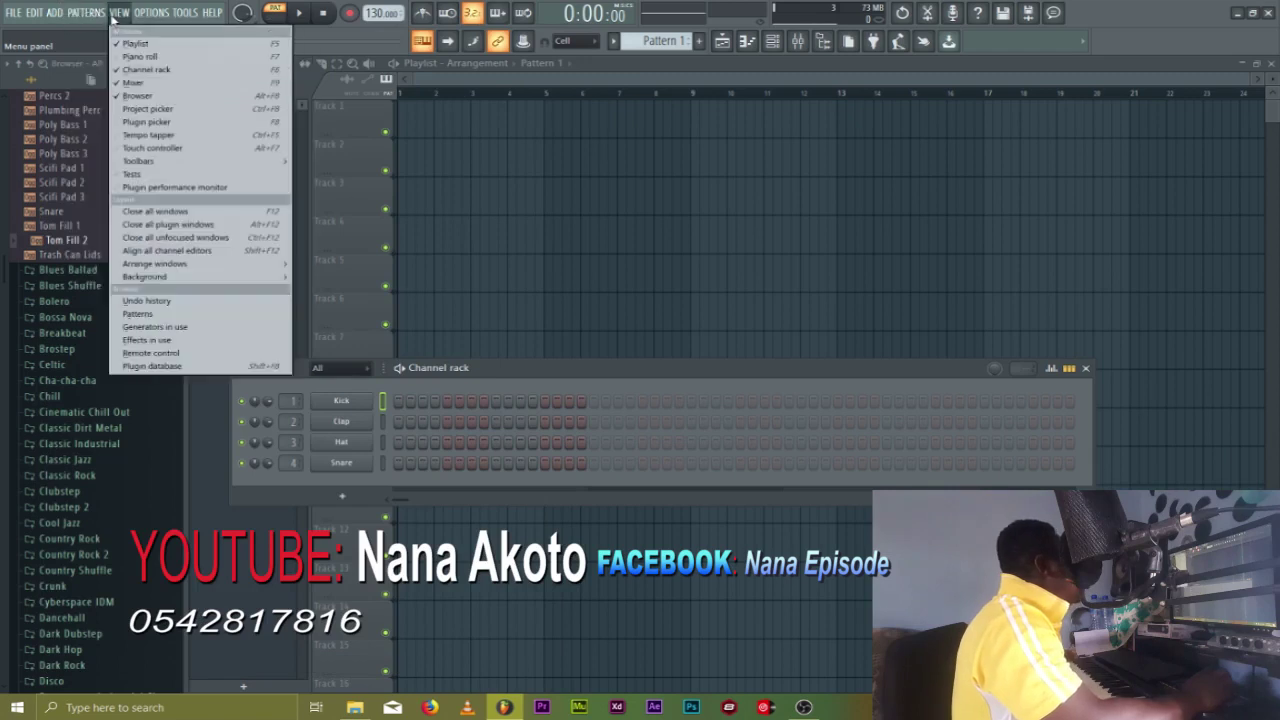
mouse_move(139, 15)
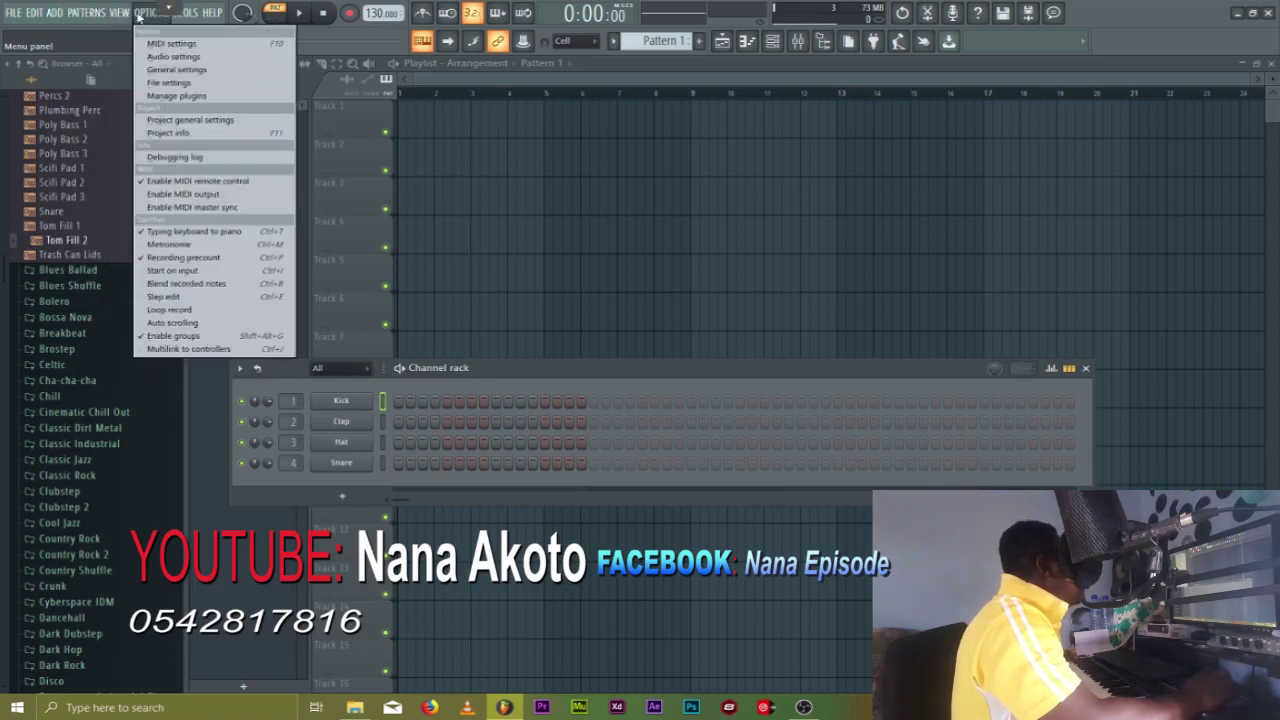
mouse_move(195, 14)
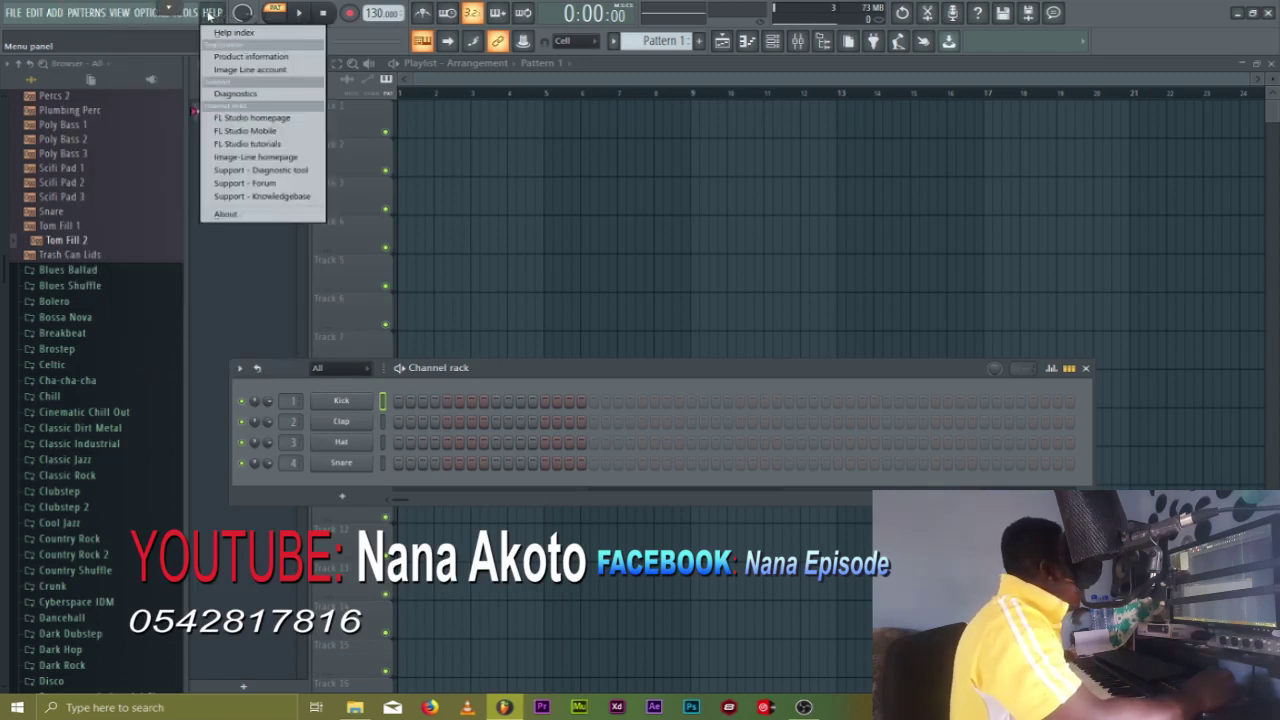
left_click(240, 259)
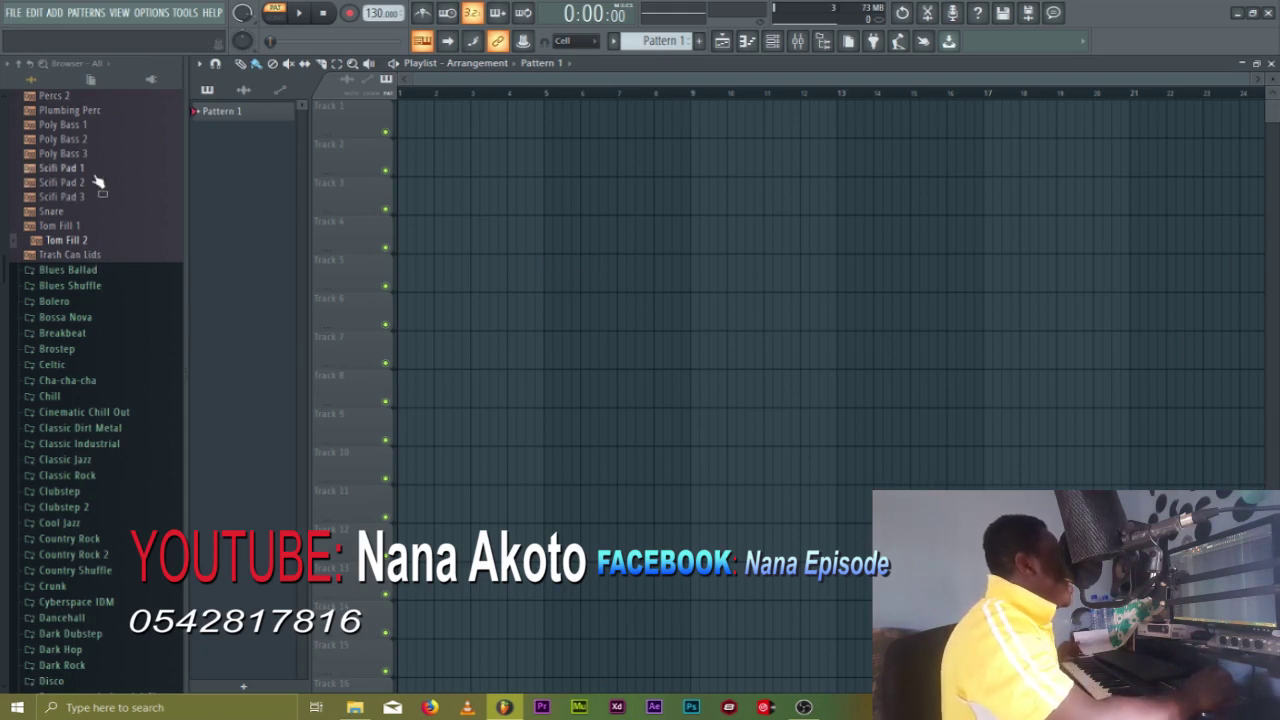
scroll(86, 252, "up", 15)
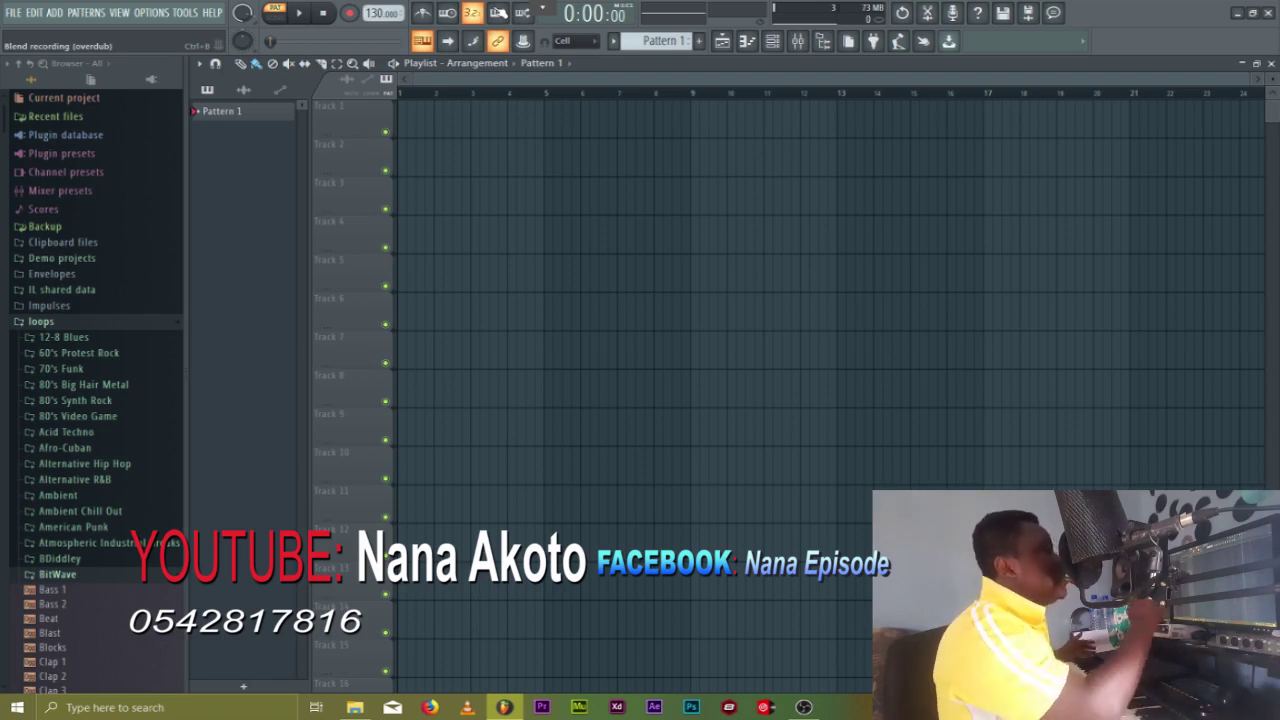
Toggle the mixer, channel rack and piano roll on and off to examine each window
left_click(798, 42)
left_click(773, 42)
left_click(749, 42)
left_click(776, 43)
left_click(776, 43)
left_click(798, 43)
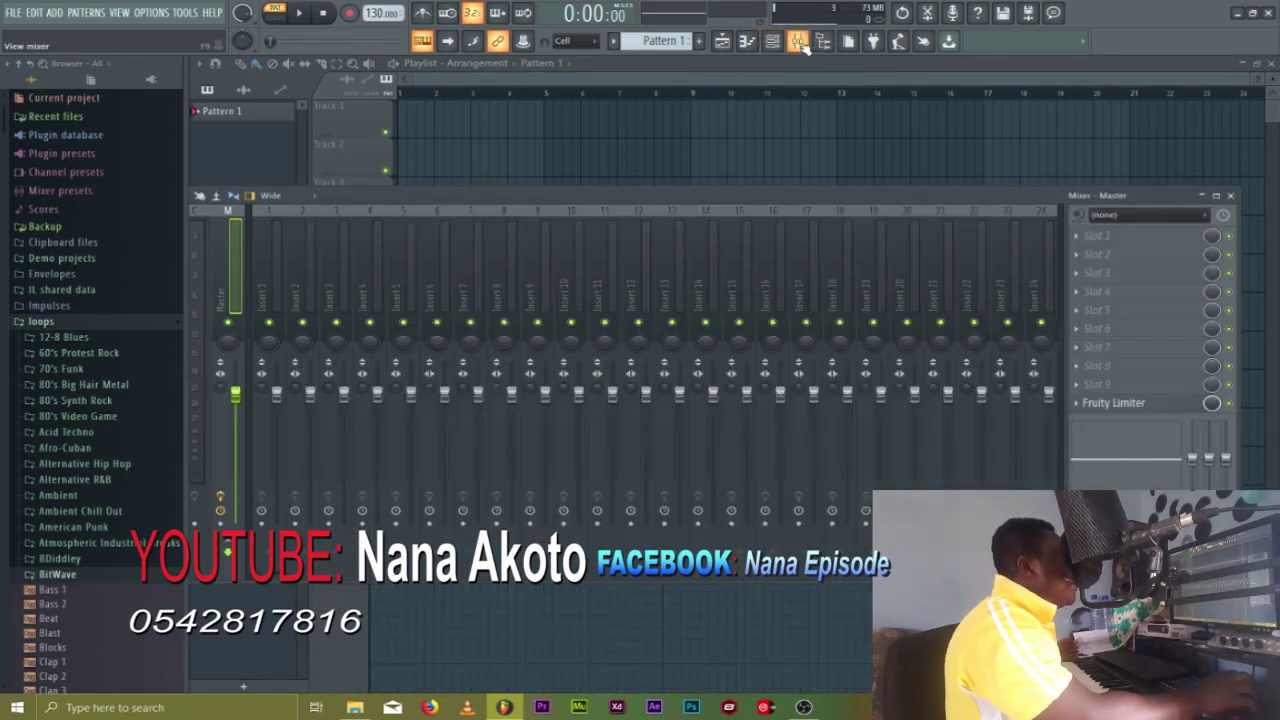
left_click(798, 42)
Hide the browser, the playlist and the piano roll to clear the workspace
left_click(823, 42)
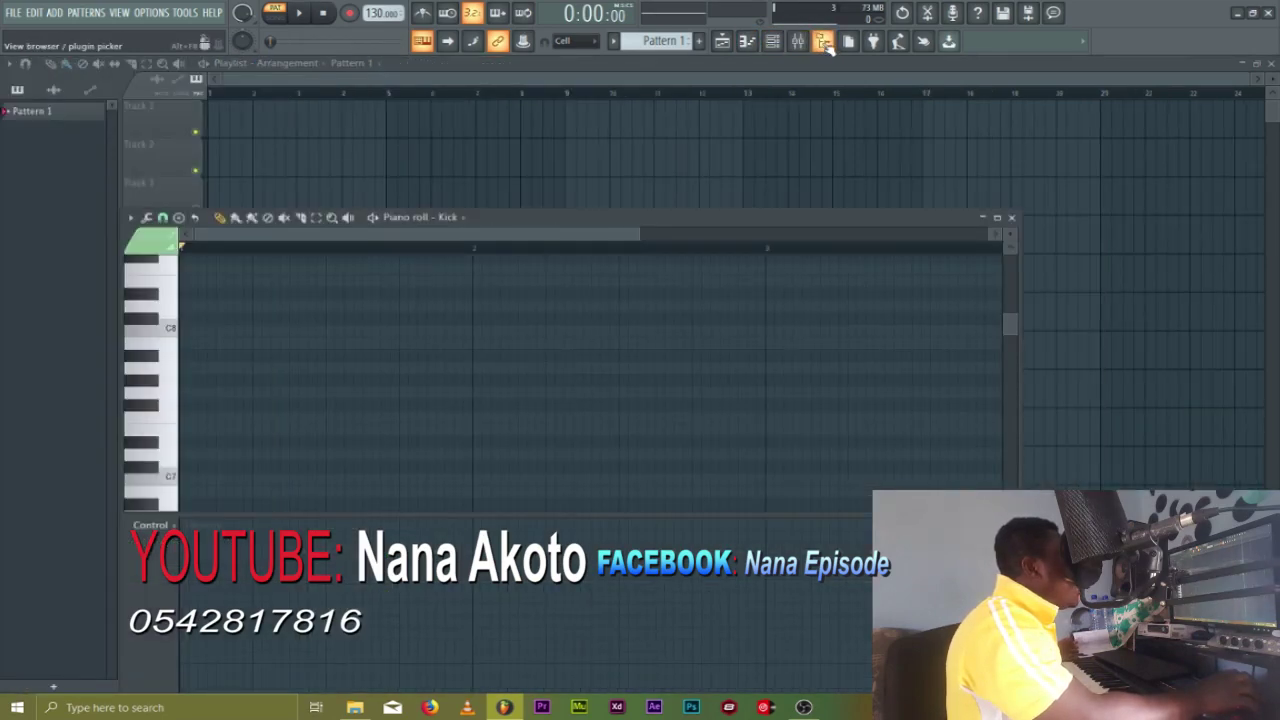
left_click(726, 44)
left_click(728, 45)
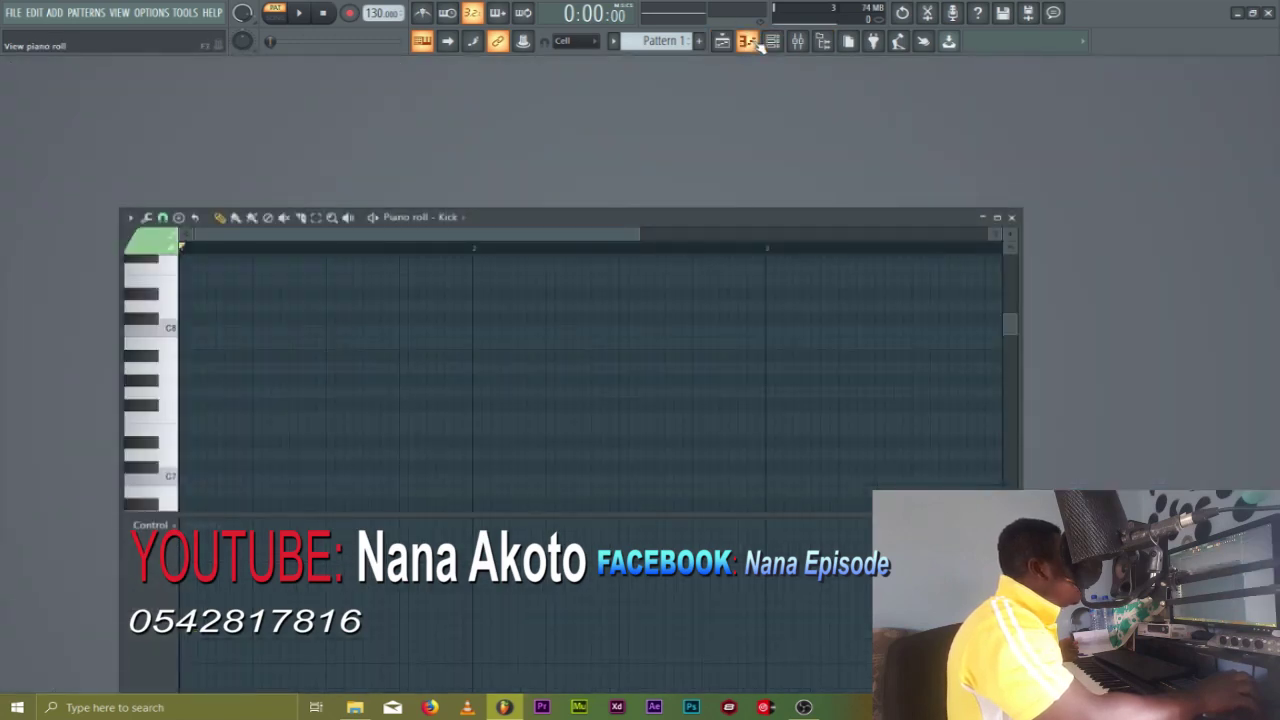
left_click(758, 45)
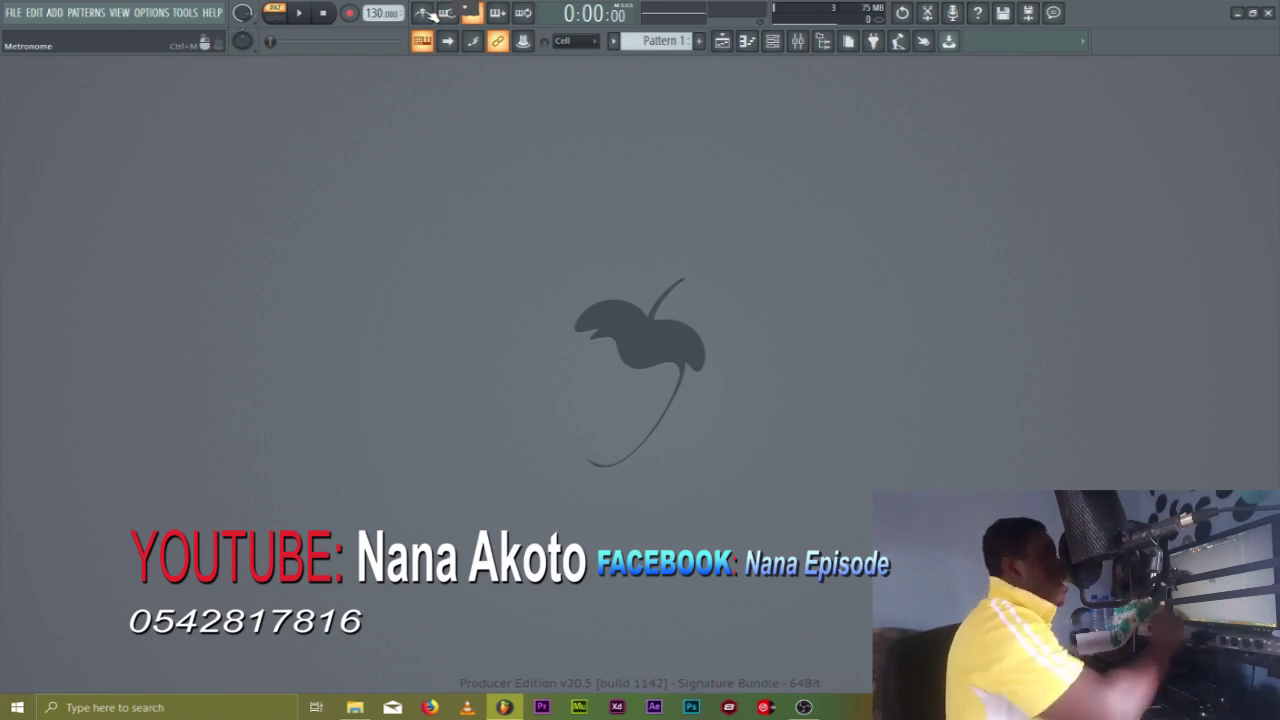
Turn on the metronome and set the tempo to 141 BPM during a short test playback
left_click(421, 12)
left_click(299, 13)
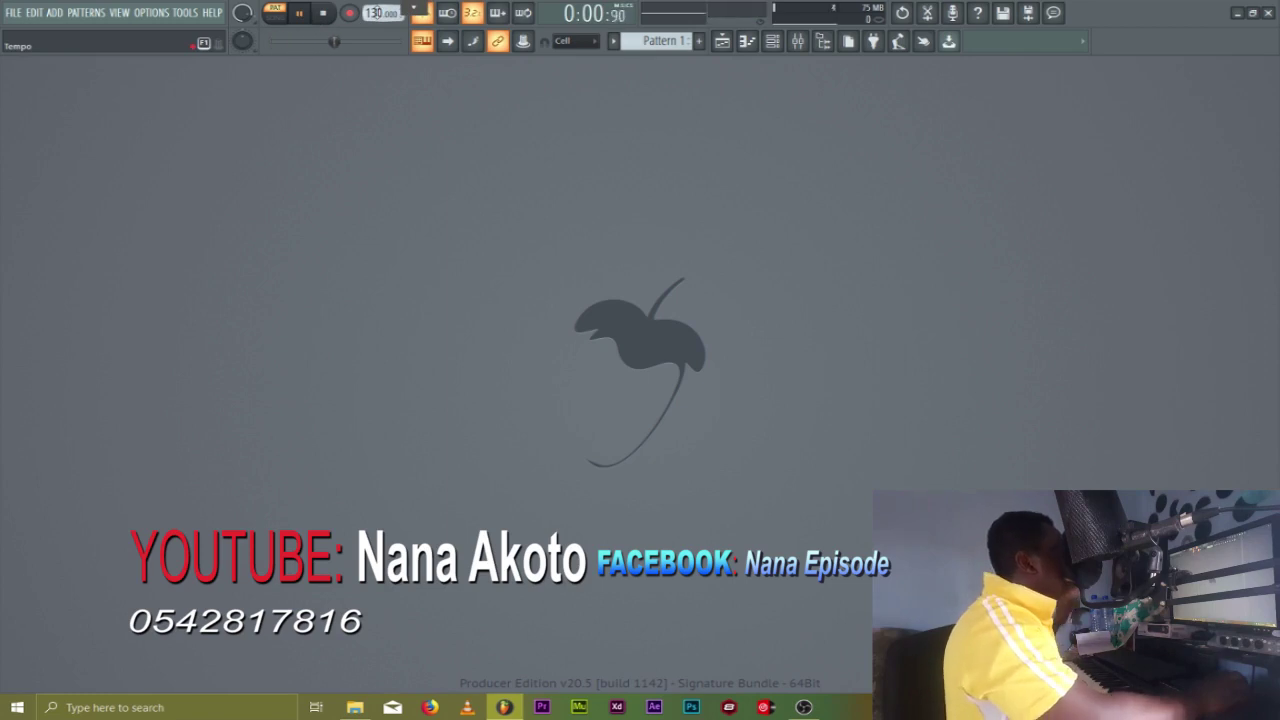
mouse_move(376, 13)
left_mouse_down()
mouse_move(376, 49)
mouse_move(376, 13)
left_mouse_up()
left_click(323, 14)
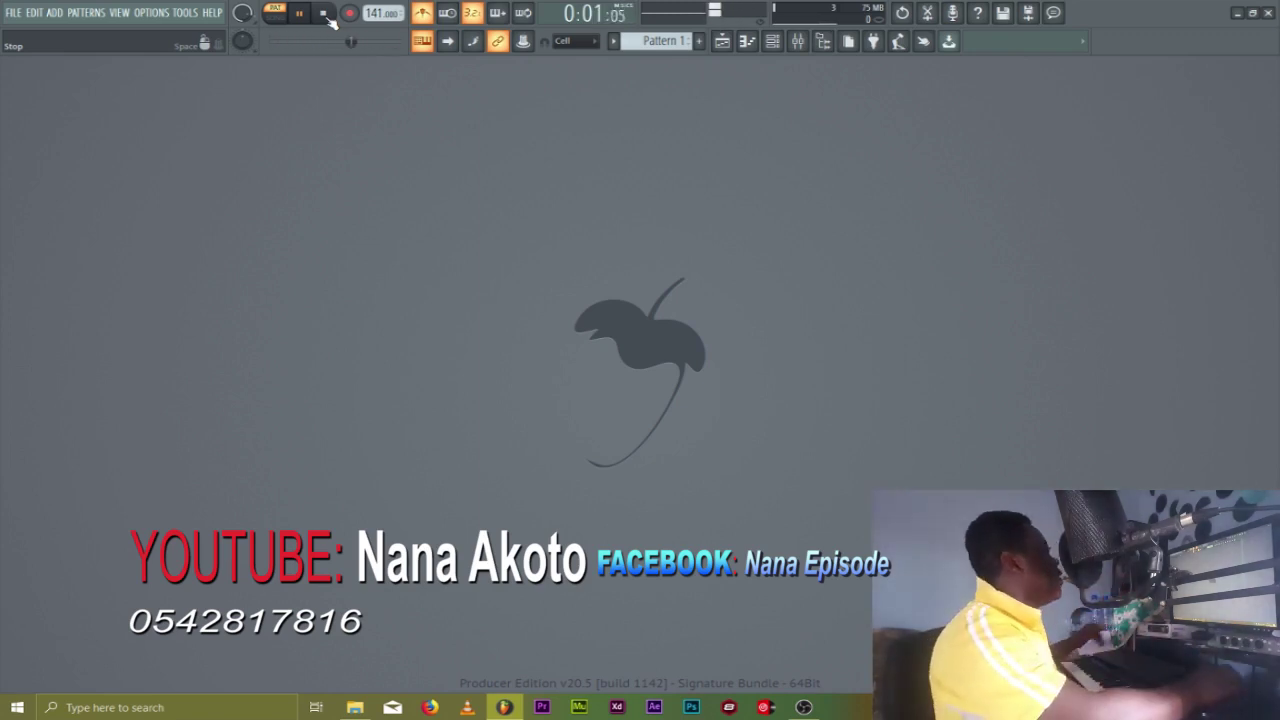
left_click(323, 14)
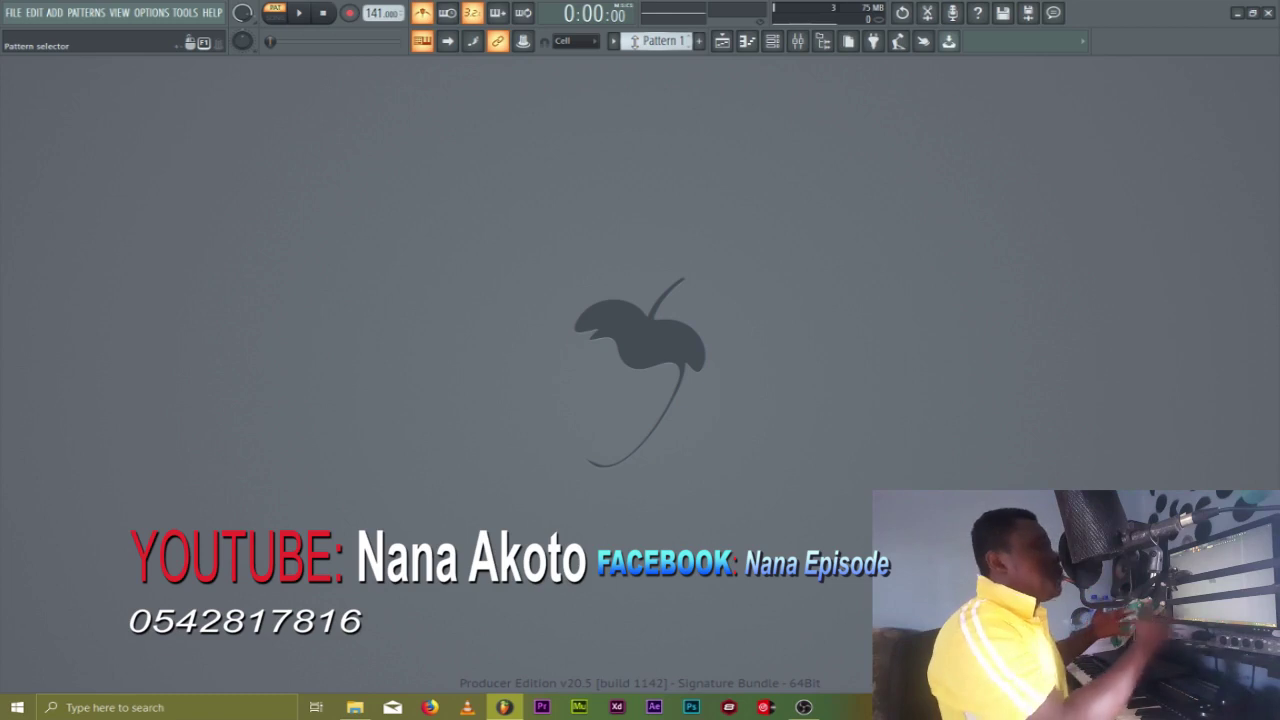
Show the playlist and review the mixer's insert tracks from Insert 1 to Insert 125, closing the mixer when done
left_click(722, 44)
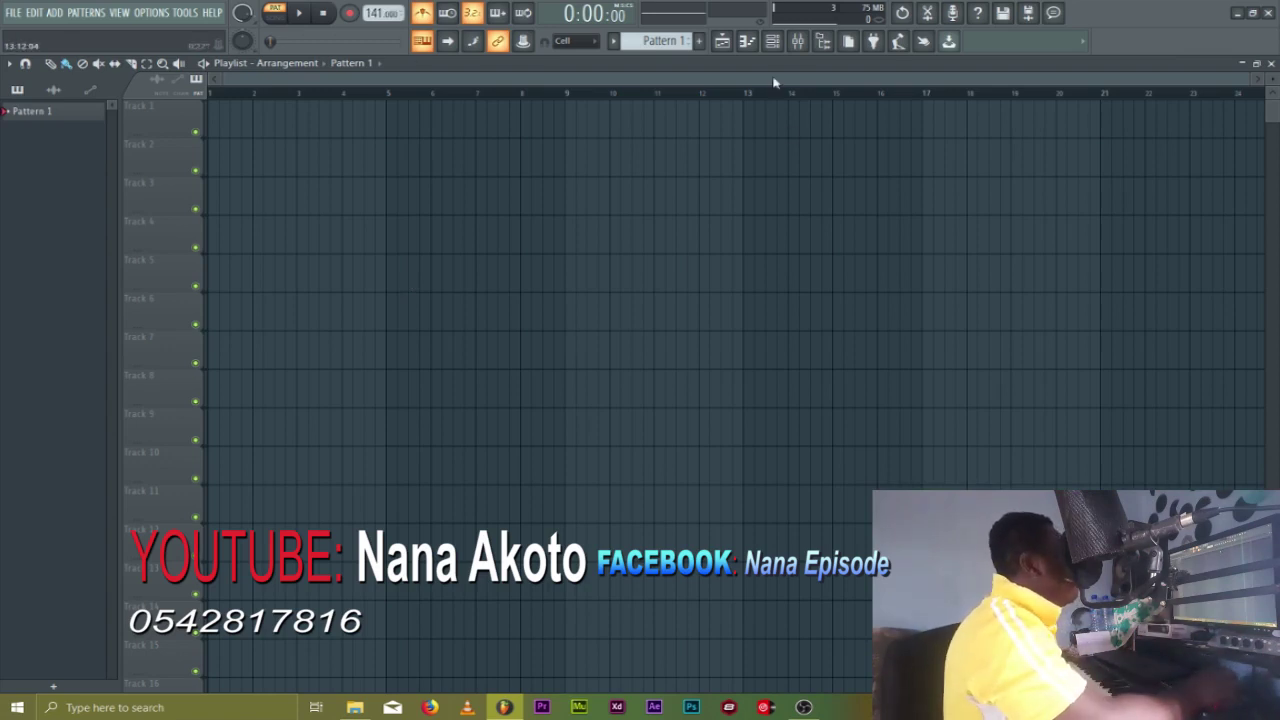
left_click(797, 41)
left_click_drag(682, 203, 838, 145)
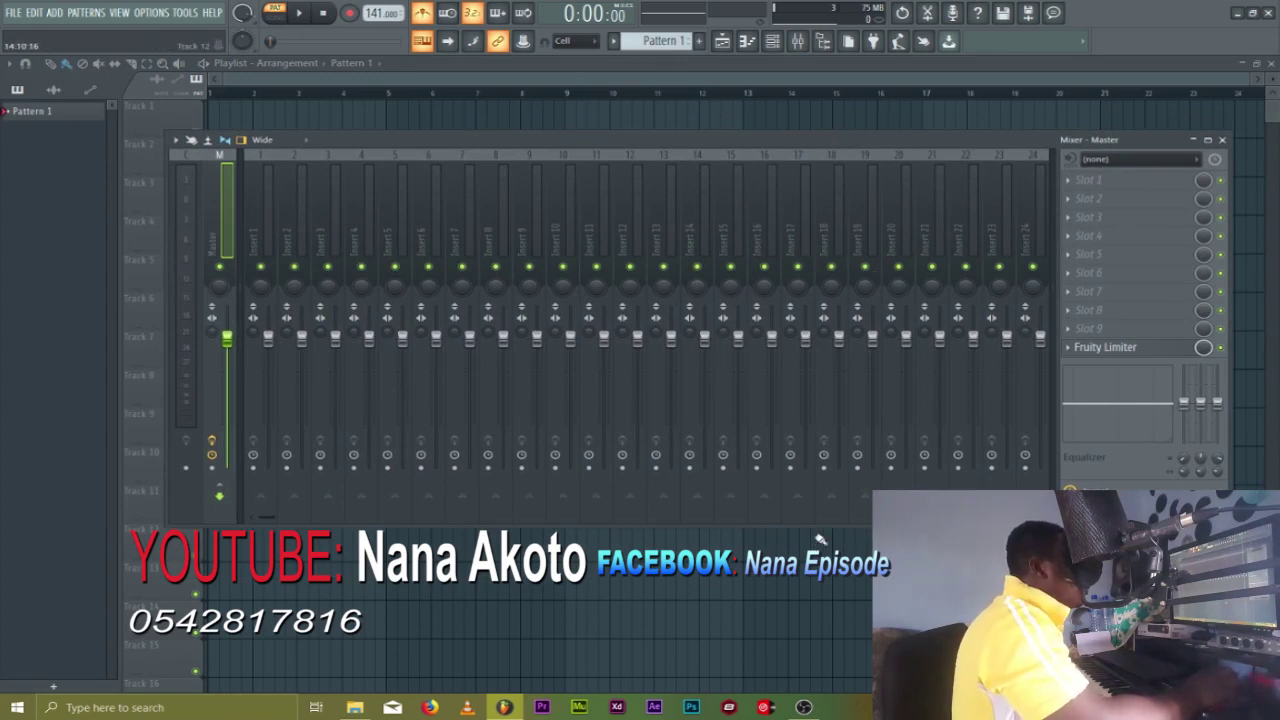
left_click_drag(689, 146, 661, 126)
left_click(237, 211)
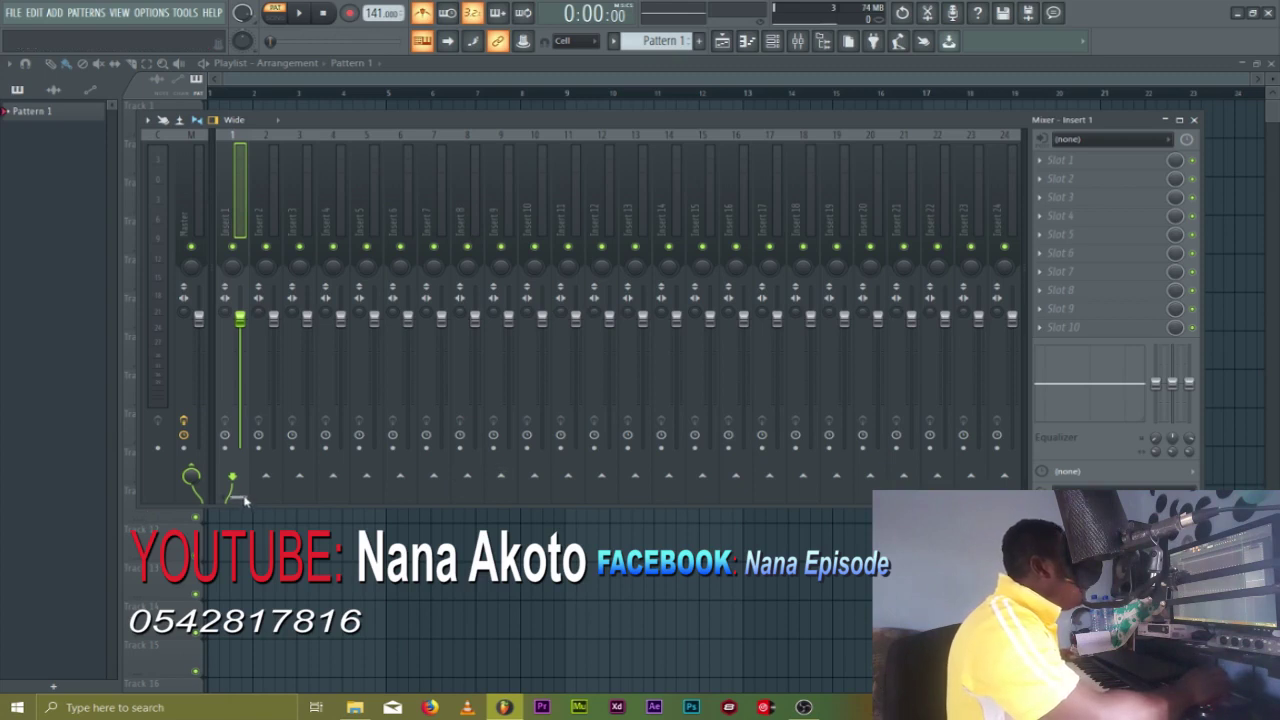
scroll(245, 500, "right", 20)
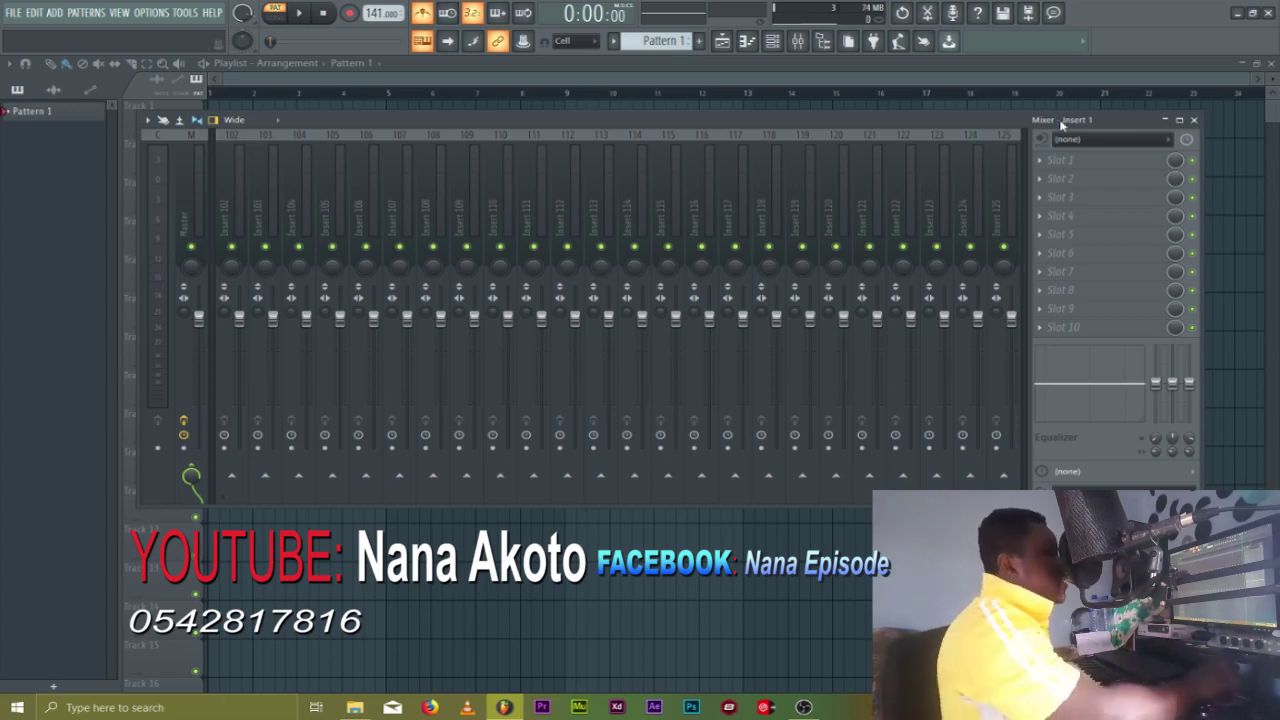
left_click(1194, 120)
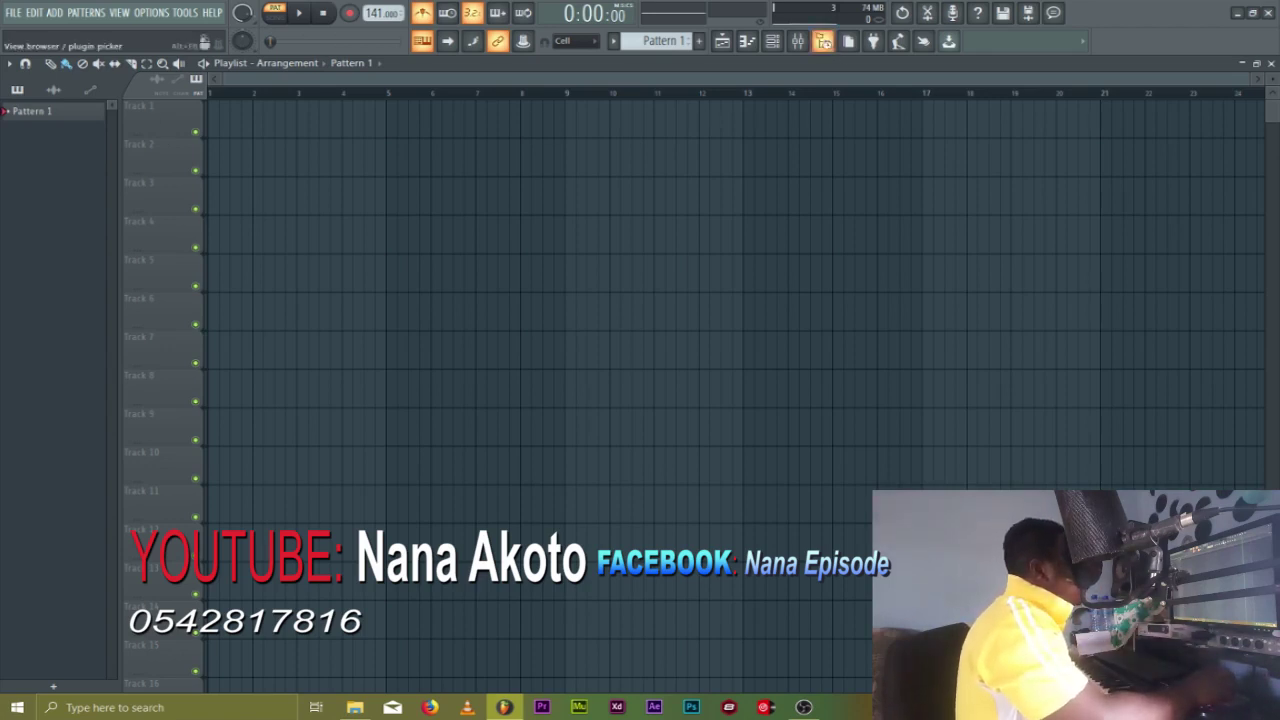
Show the browser and preview the Deep Synth Riff 1 sample in the 70's Funk loops folder
left_click(822, 41)
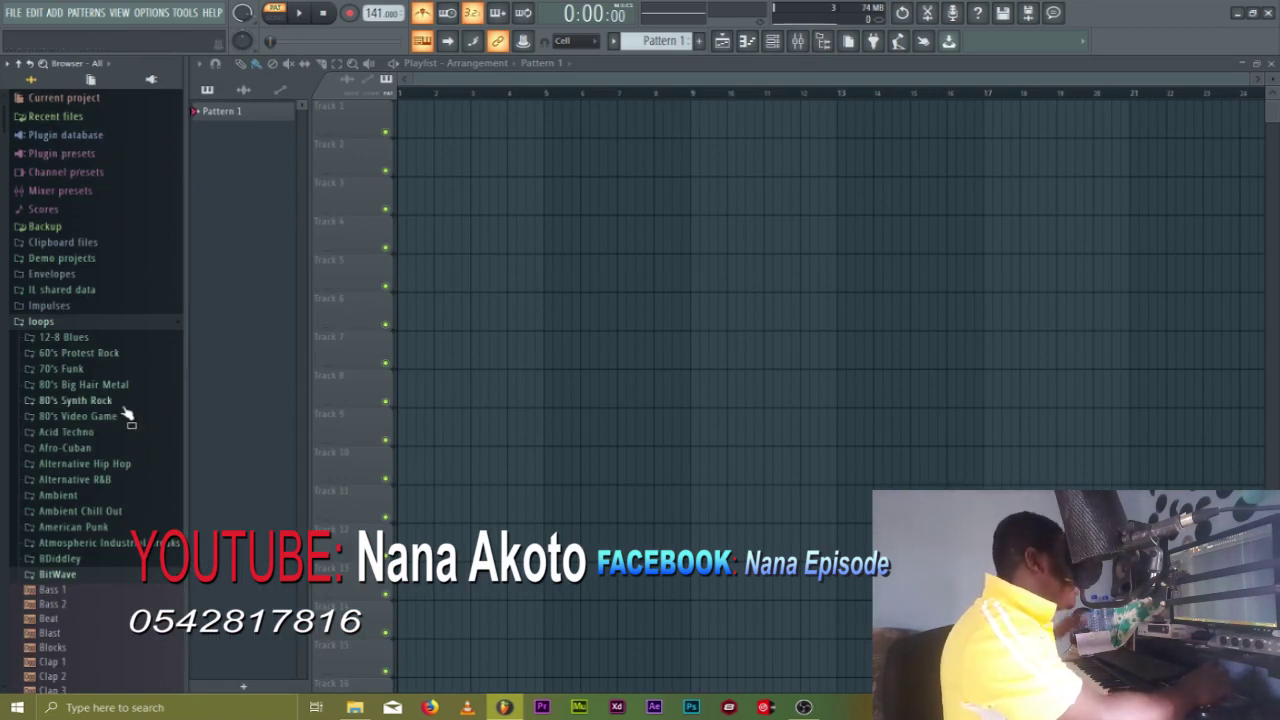
left_click(100, 368)
left_click(68, 360)
left_click(100, 242)
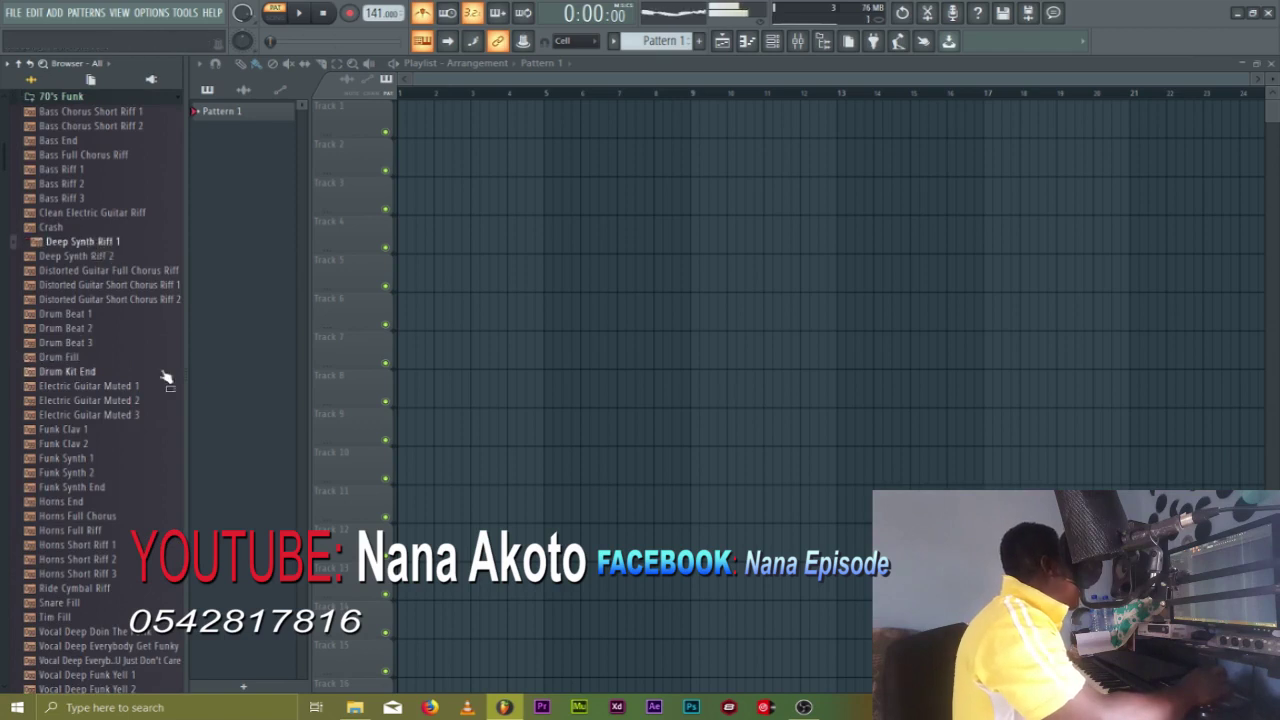
scroll(120, 377, "up", 6)
Collapse the 70's Funk folder and preview the Bass Ending sample in the 12-8 Blues folder
left_click(84, 370)
left_click(88, 338)
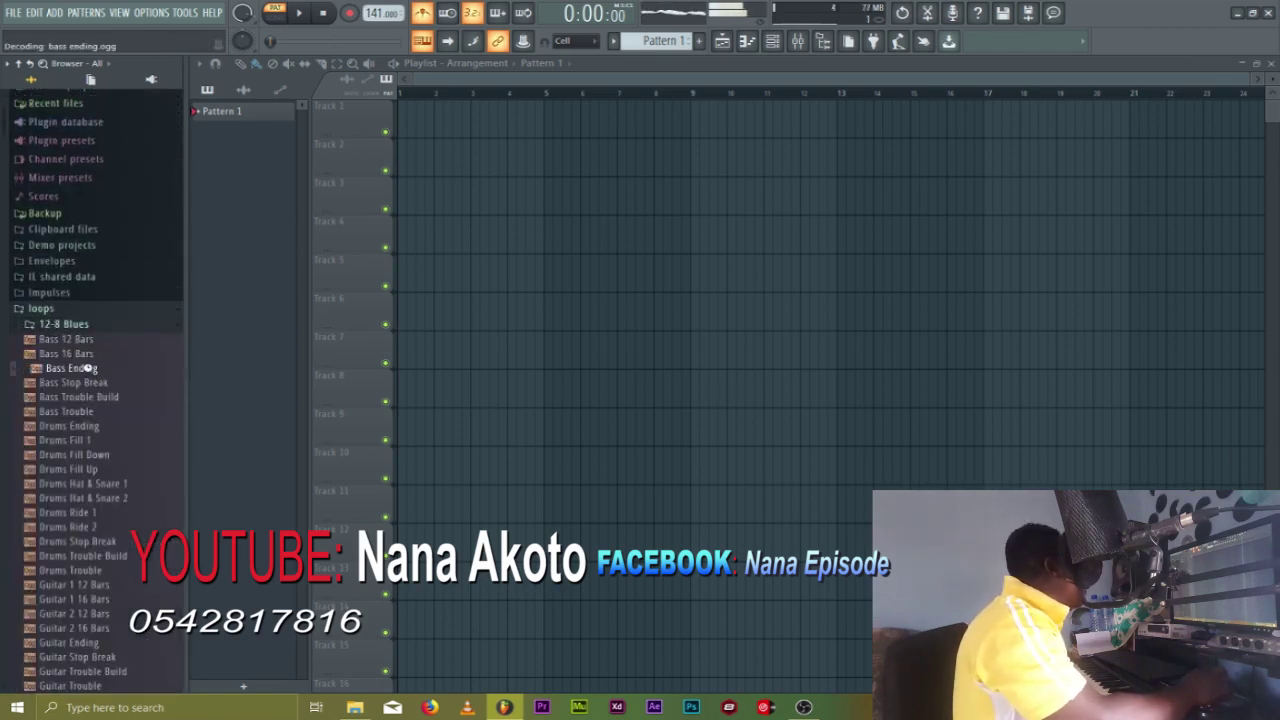
left_click(84, 327)
Preview samples in the Film Score Battle 1 loops folder, including Piatti Cymbal, French Horn, Cymbal and Chimes 1
scroll(122, 398, "down", 8)
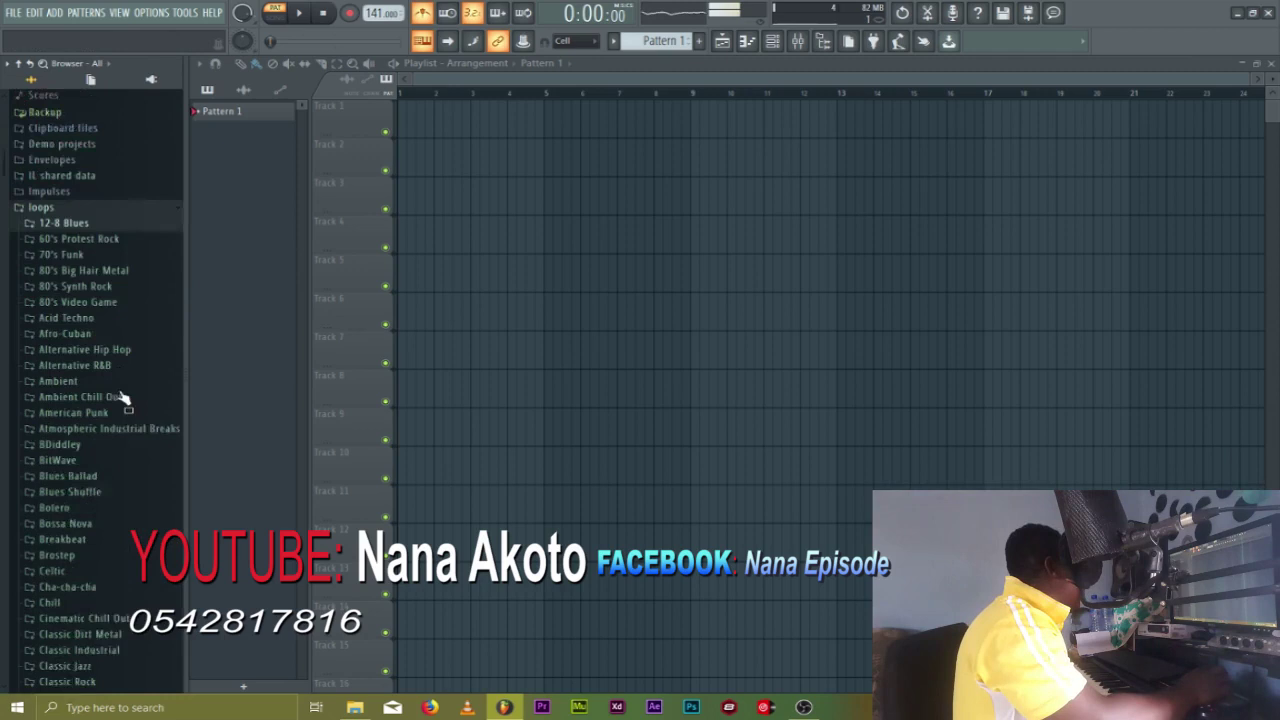
scroll(122, 398, "down", 10)
left_click(85, 281)
left_click(86, 311)
left_click(55, 339)
left_click(55, 411)
left_click(75, 469)
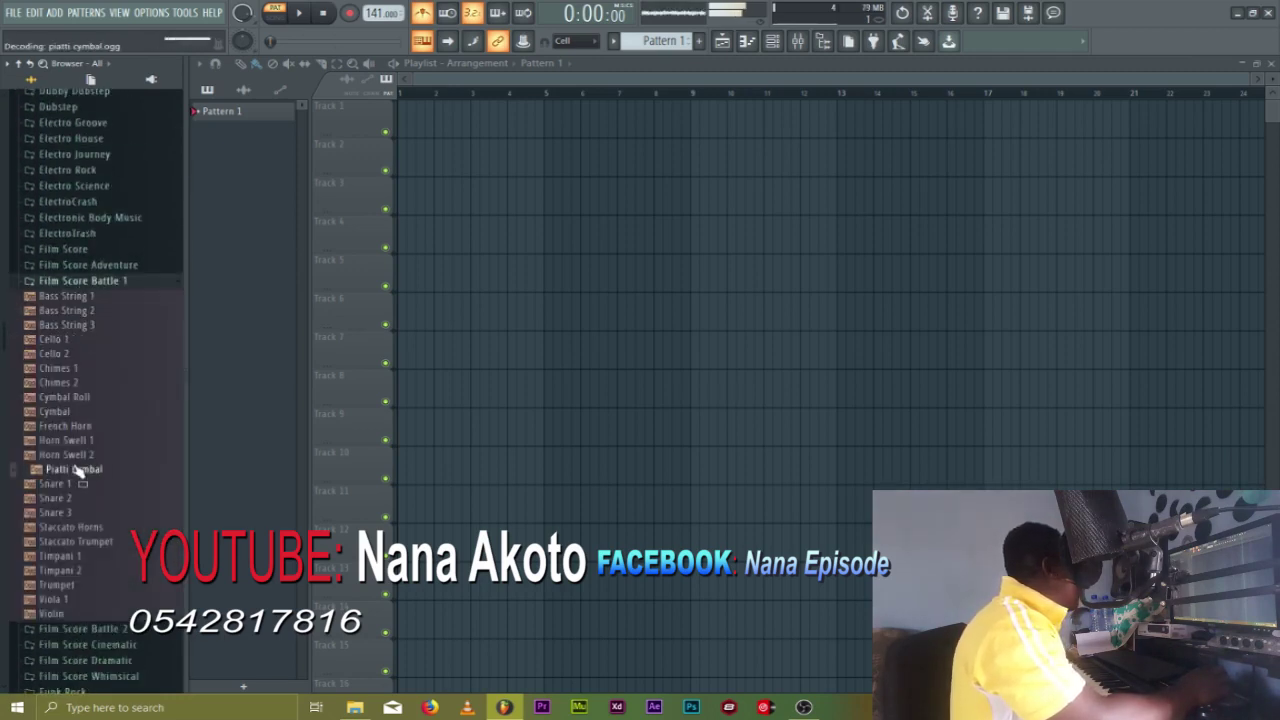
left_click(70, 440)
left_click(65, 426)
left_click(64, 411)
left_click(66, 383)
left_click(65, 368)
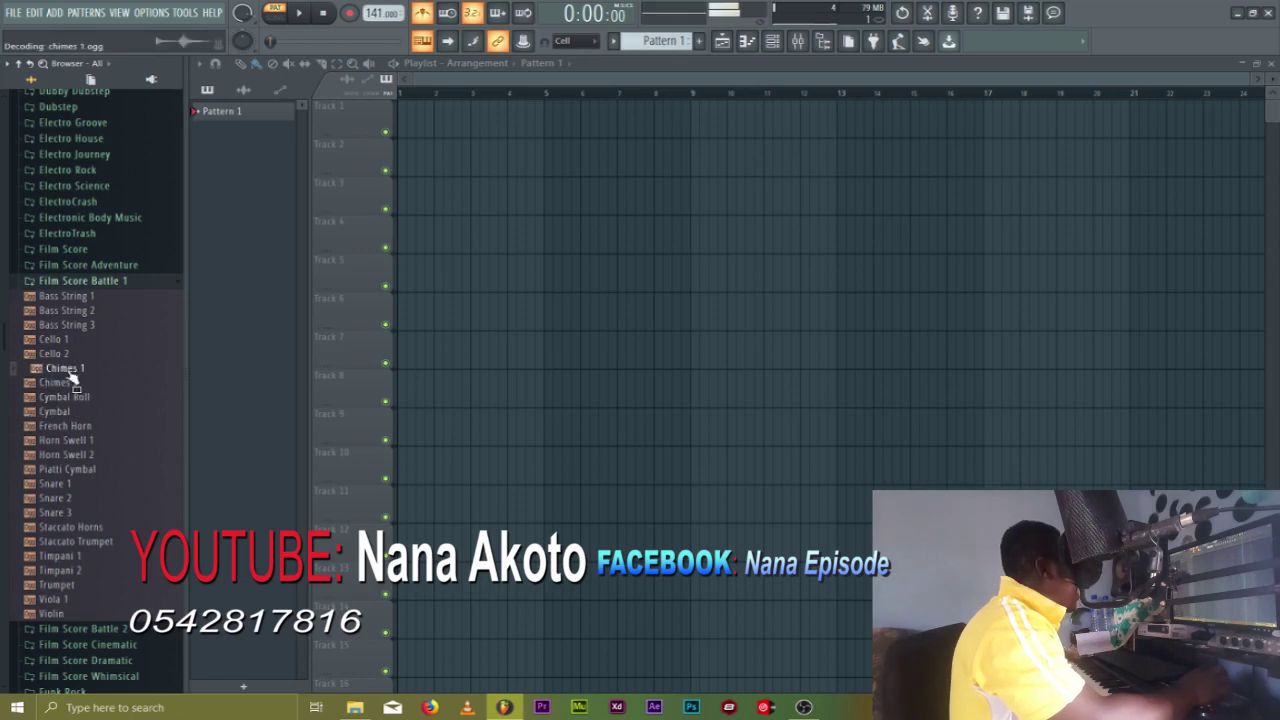
Preview the first samples in the Hip Hop 2 loops folder, including Clack, Cough and Drums, and collapse the folder
scroll(103, 458, "down", 7)
left_click(78, 319)
left_click(76, 333)
left_click(68, 347)
left_click(65, 361)
left_click(67, 372)
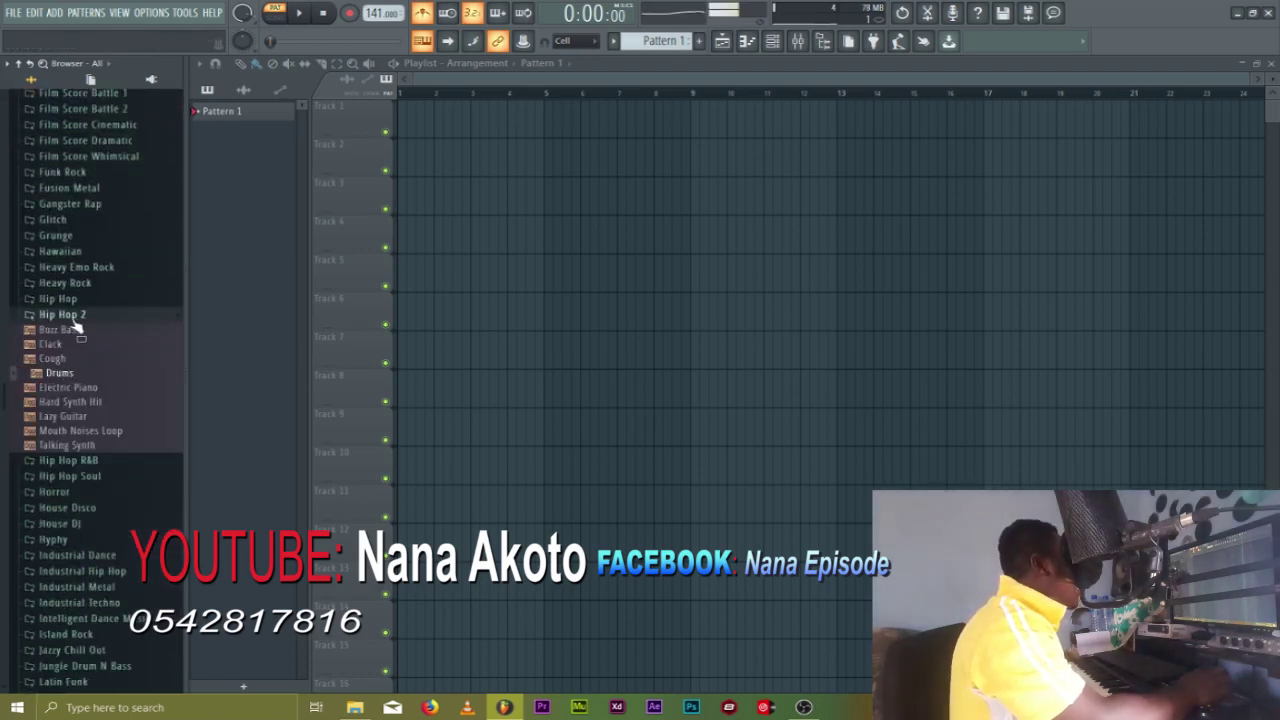
left_click(71, 318)
Open the Cymbals folder of the Drums pack in the browser
scroll(133, 418, "down", 10)
scroll(133, 418, "down", 8)
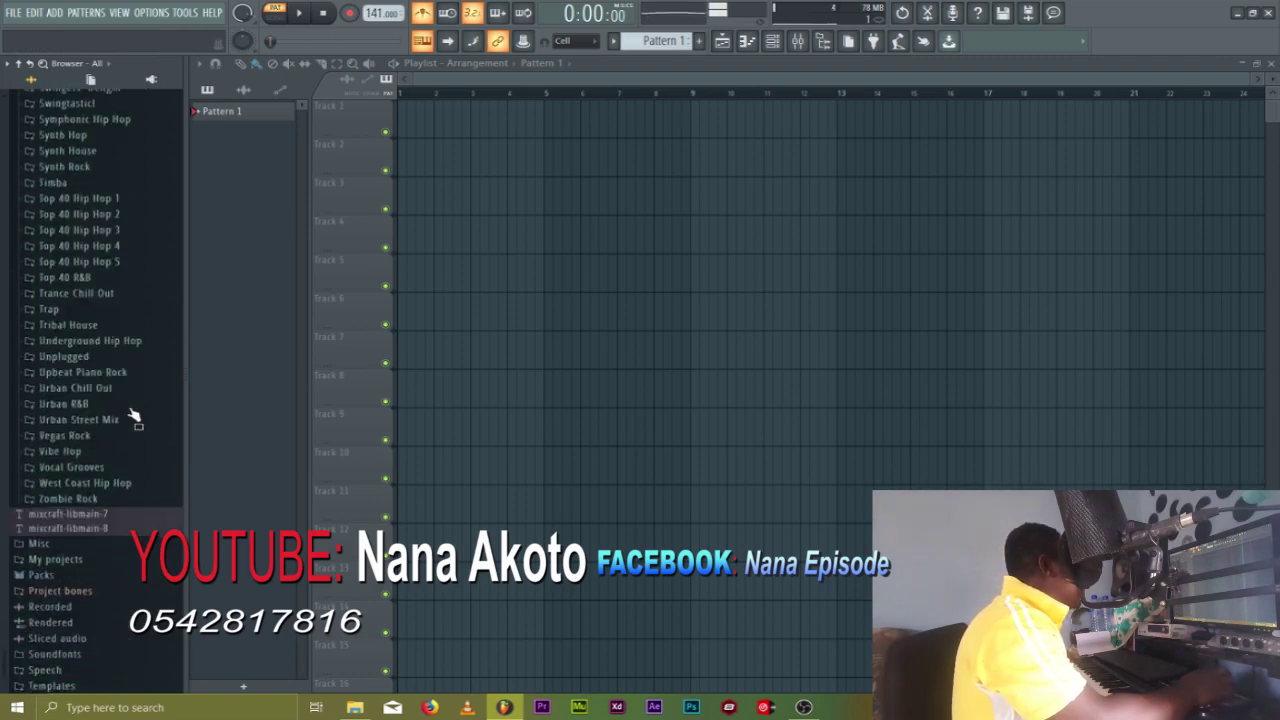
left_click(75, 578)
left_click(55, 385)
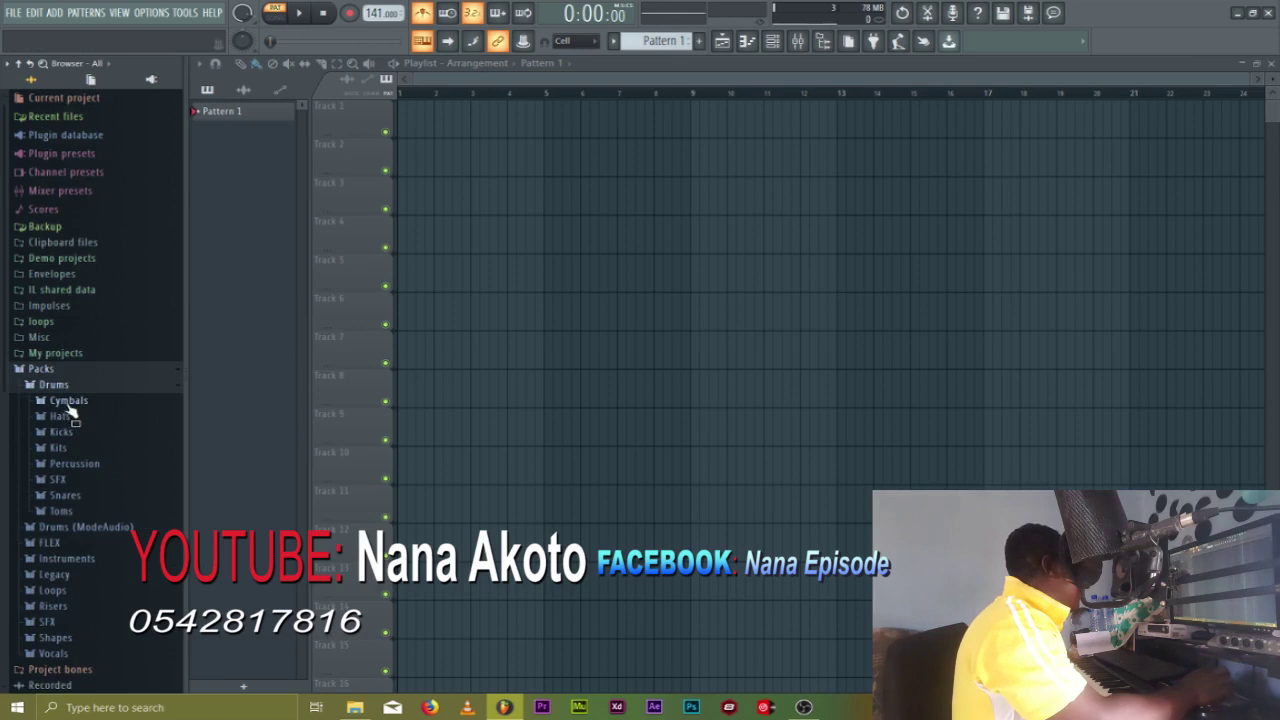
left_click(72, 402)
Preview a range of cymbal samples in the Cymbals folder, including 909 Crash
left_click(88, 395)
left_click(72, 336)
left_click(80, 452)
left_click(78, 524)
left_click(84, 626)
scroll(84, 626, "down", 5)
left_click(100, 409)
left_click(104, 323)
left_click(75, 264)
left_click(86, 207)
left_click(80, 163)
left_click(70, 121)
scroll(150, 320, "up", 8)
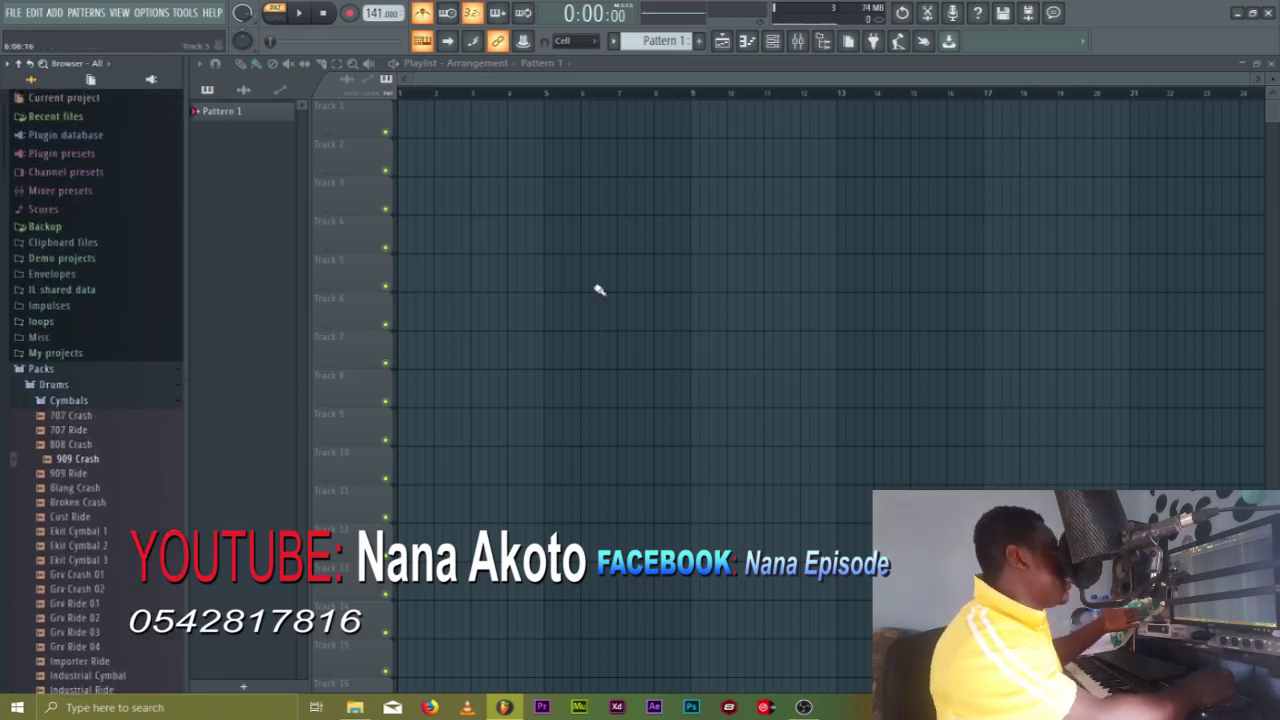
Move the playlist window away from the browser and show the channel rack
left_click_drag(670, 64, 971, 71)
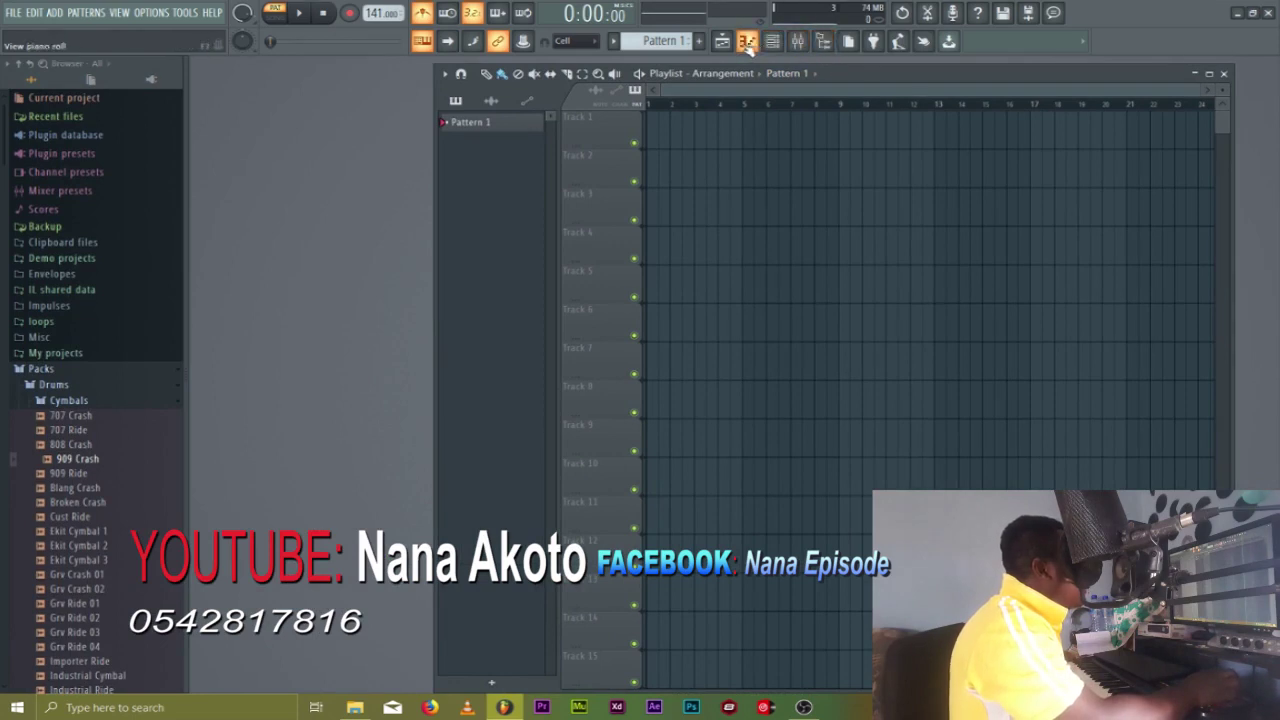
left_click(727, 46)
left_click(727, 46)
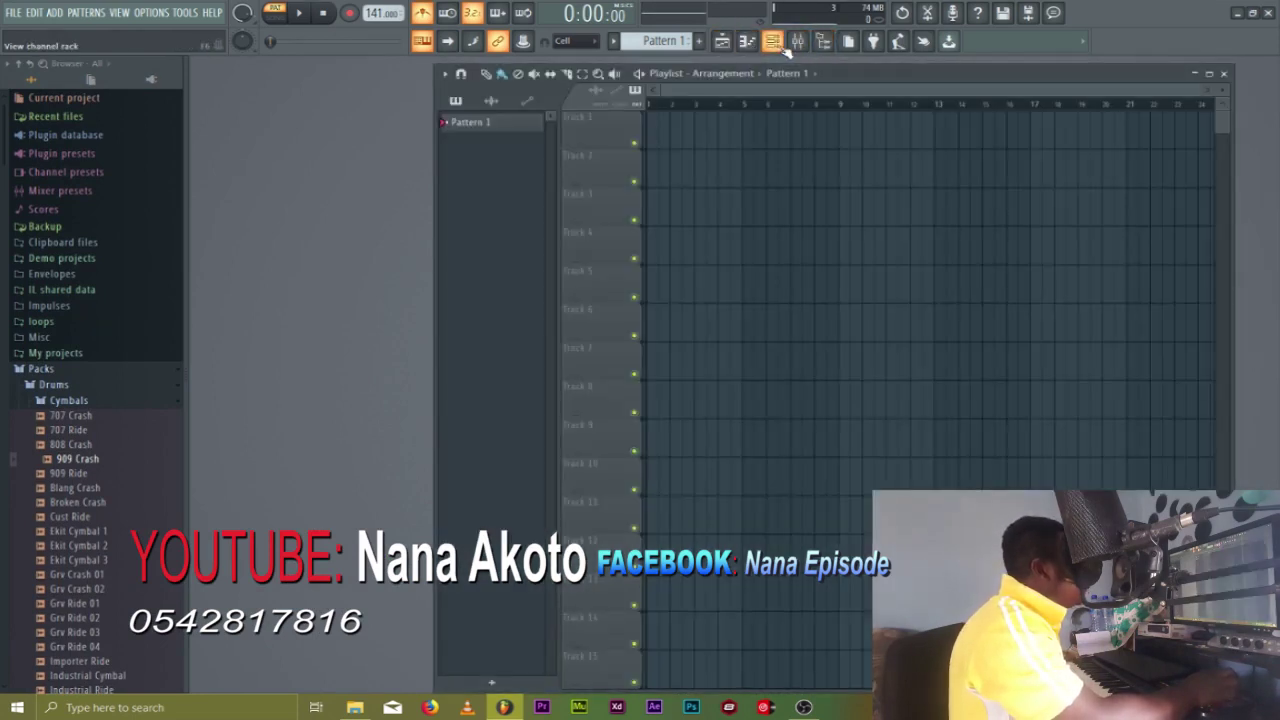
left_click(776, 45)
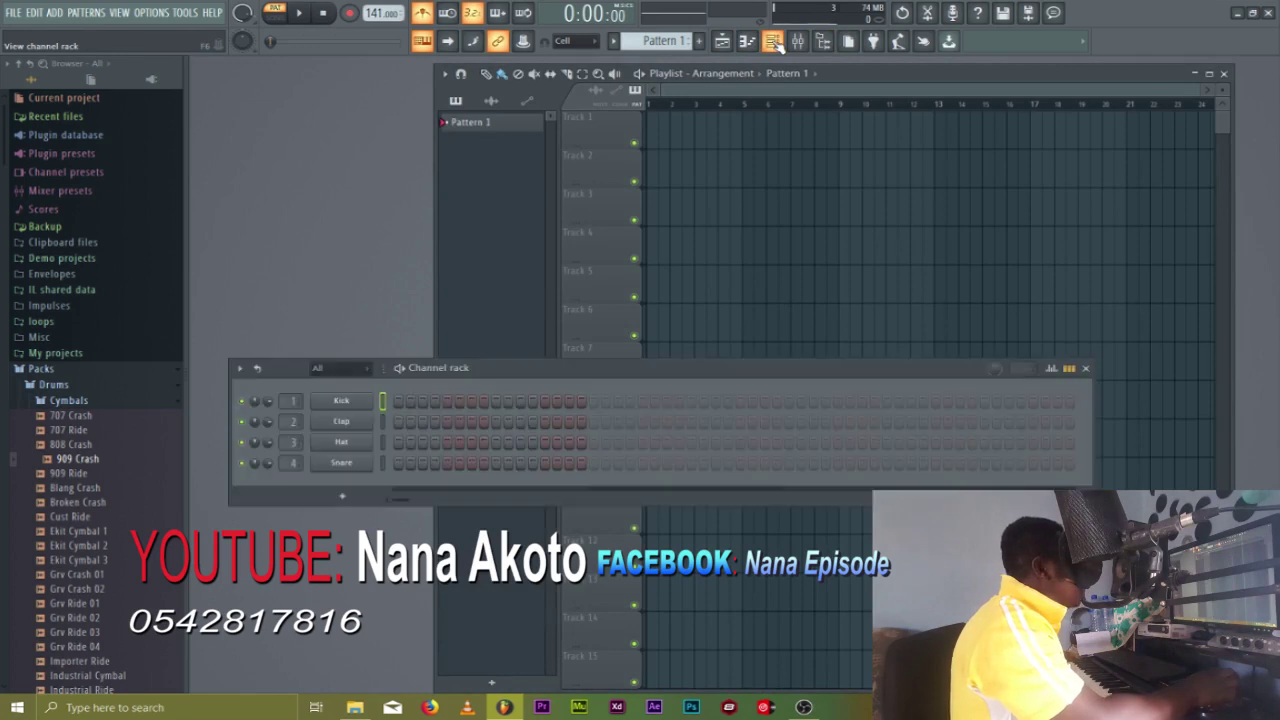
Place a Pattern 1 clip near bar 2 on playlist Track 1 and move the channel rack to the upper workspace, in front of the playlist
left_click_drag(731, 372, 675, 131)
left_click(672, 117)
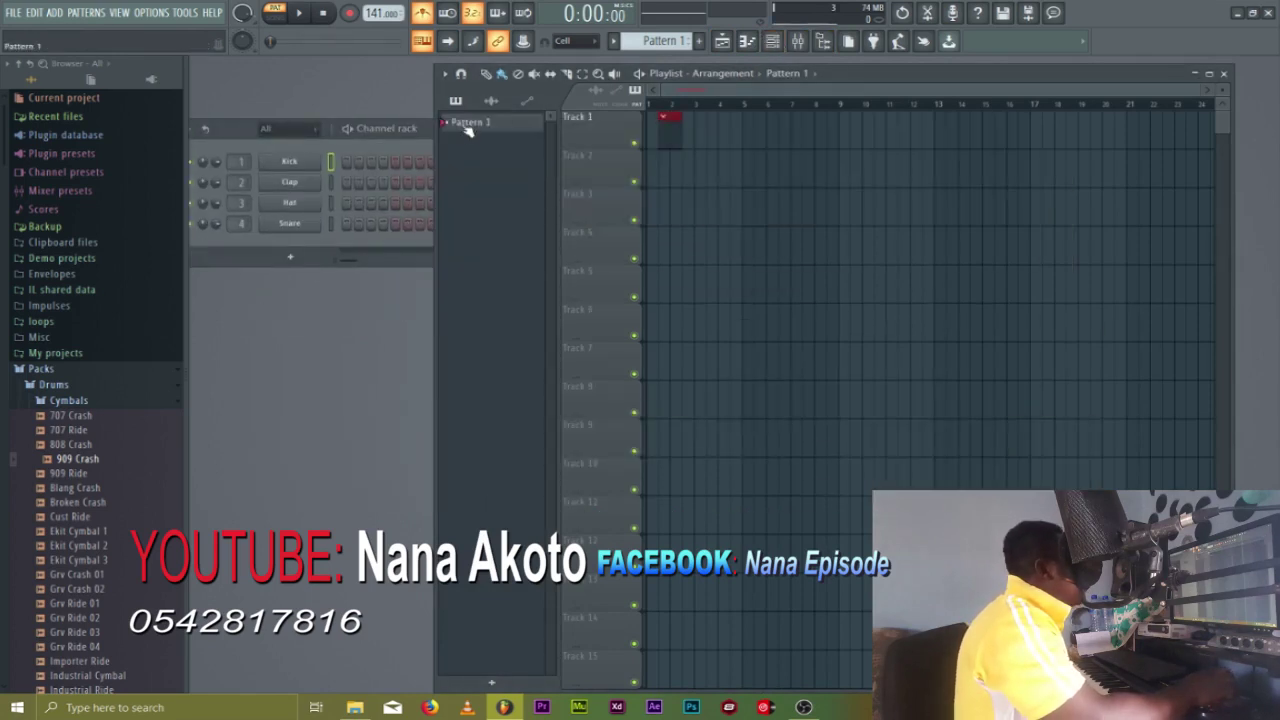
left_click(354, 138)
left_click_drag(478, 133, 491, 98)
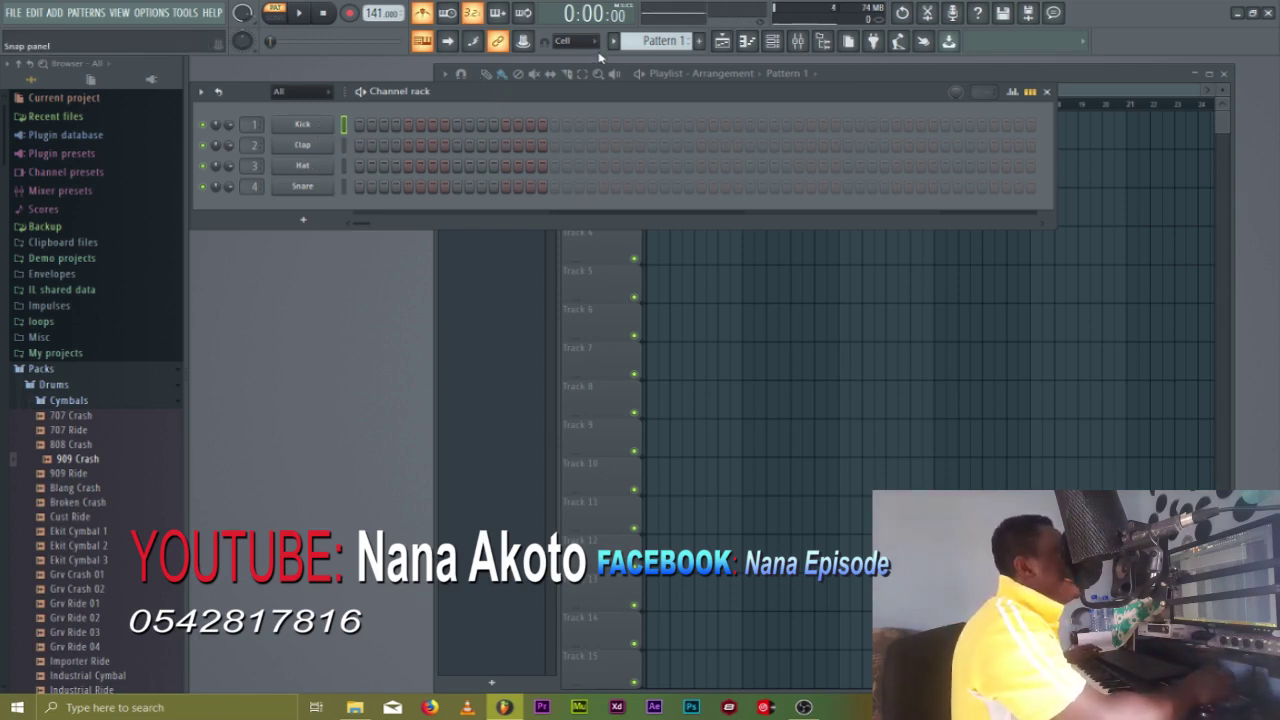
View the list of plugins available for a new channel, and shift the playlist window farther to the right over the channel rack
left_click(303, 219)
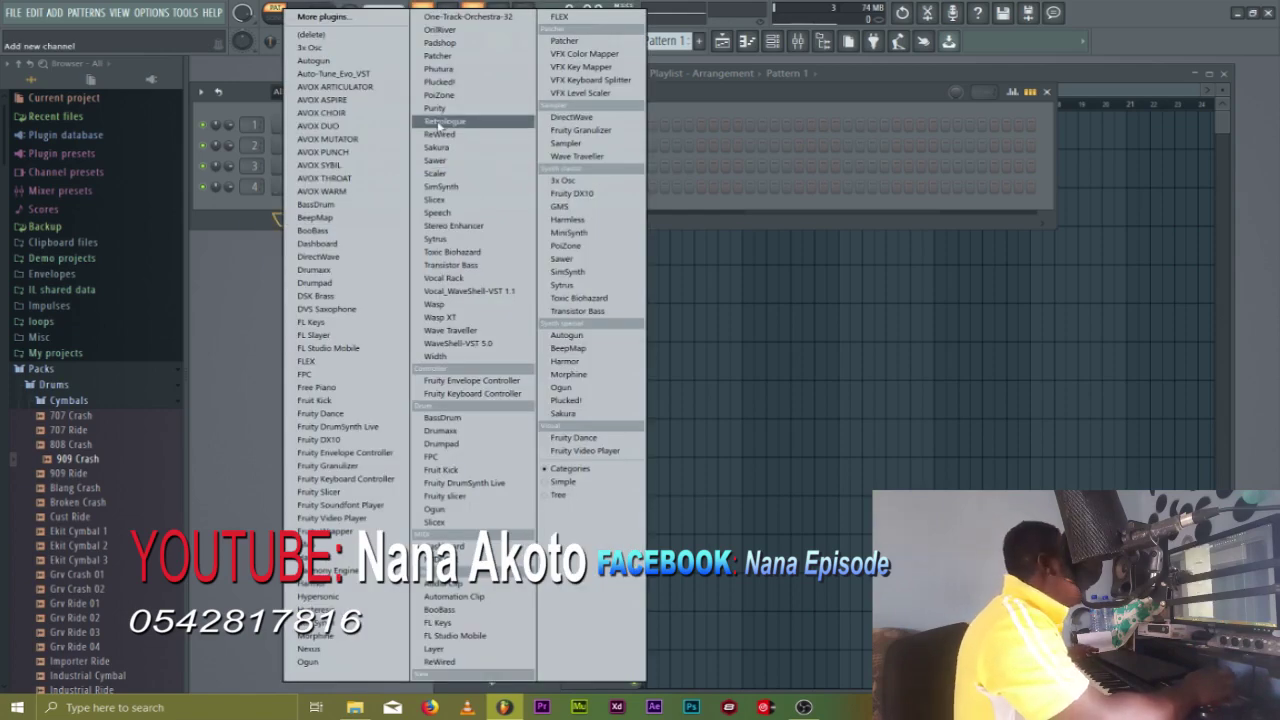
left_click(230, 226)
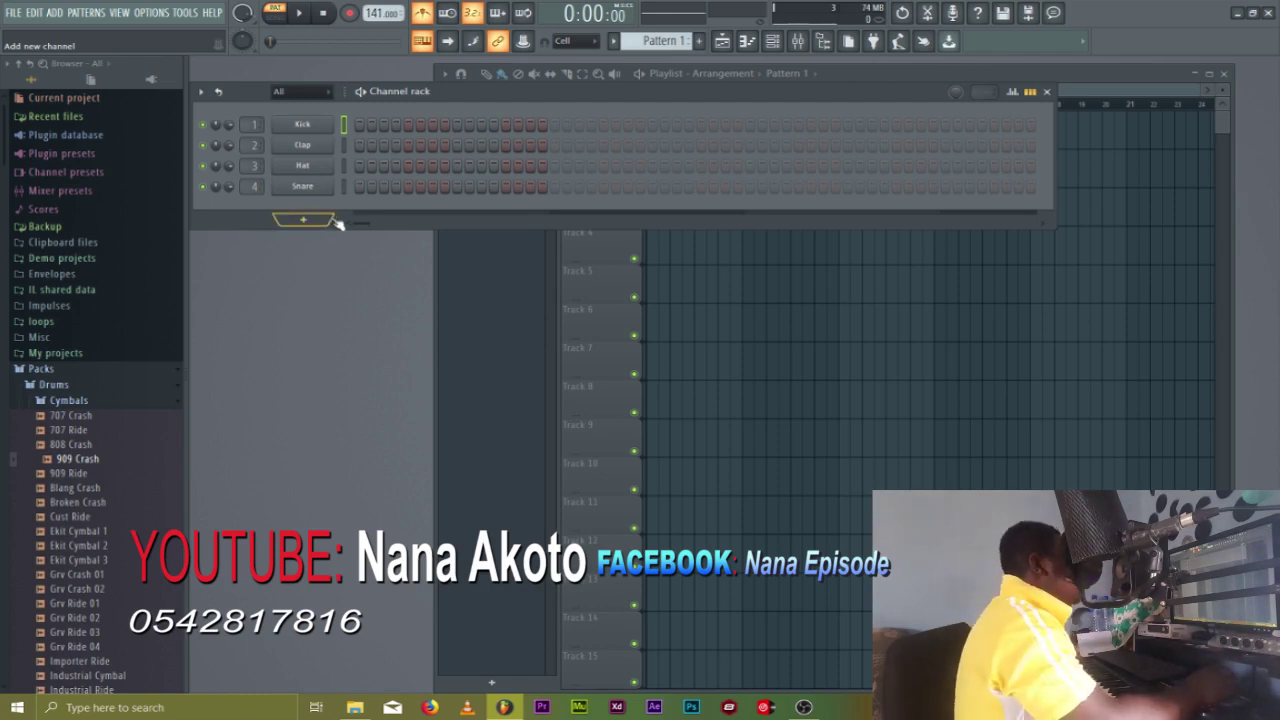
left_click(1081, 80)
left_click_drag(914, 80, 1025, 72)
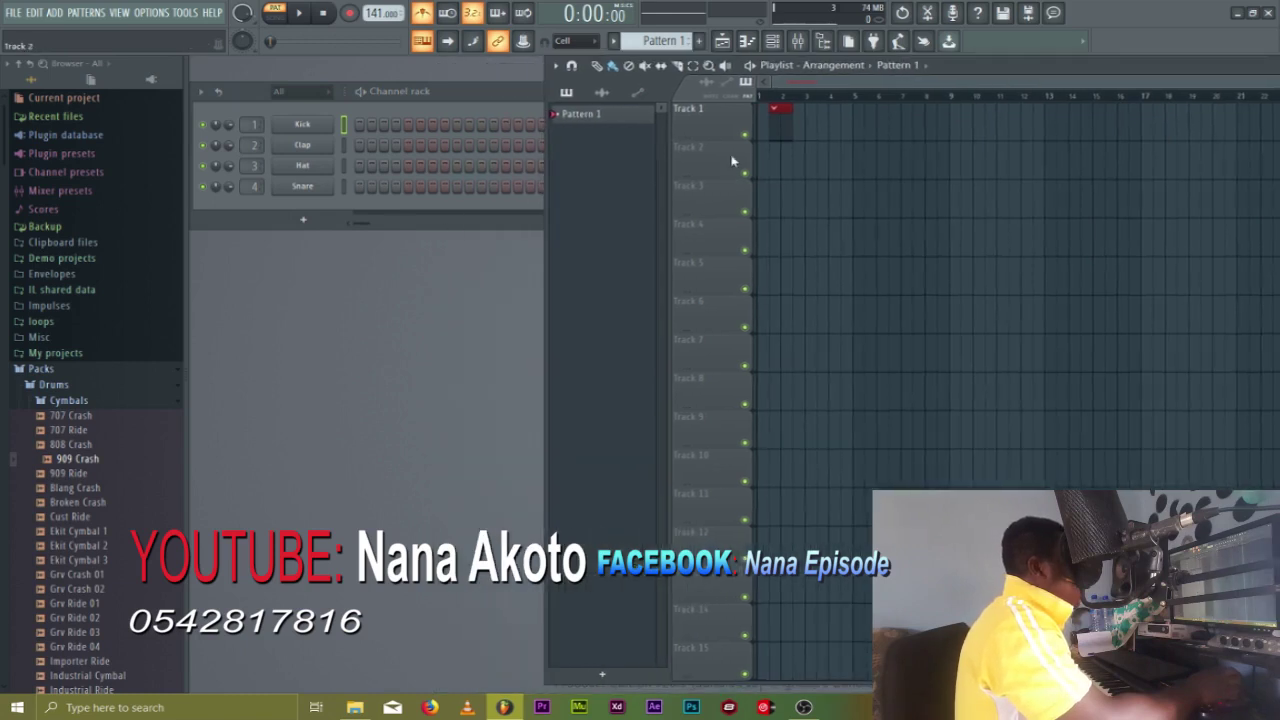
Delete the Pattern 1 clip from playlist Track 1, and bring the channel rack to the front and narrow it to its 16 steps
right_click(782, 121)
left_click(478, 95)
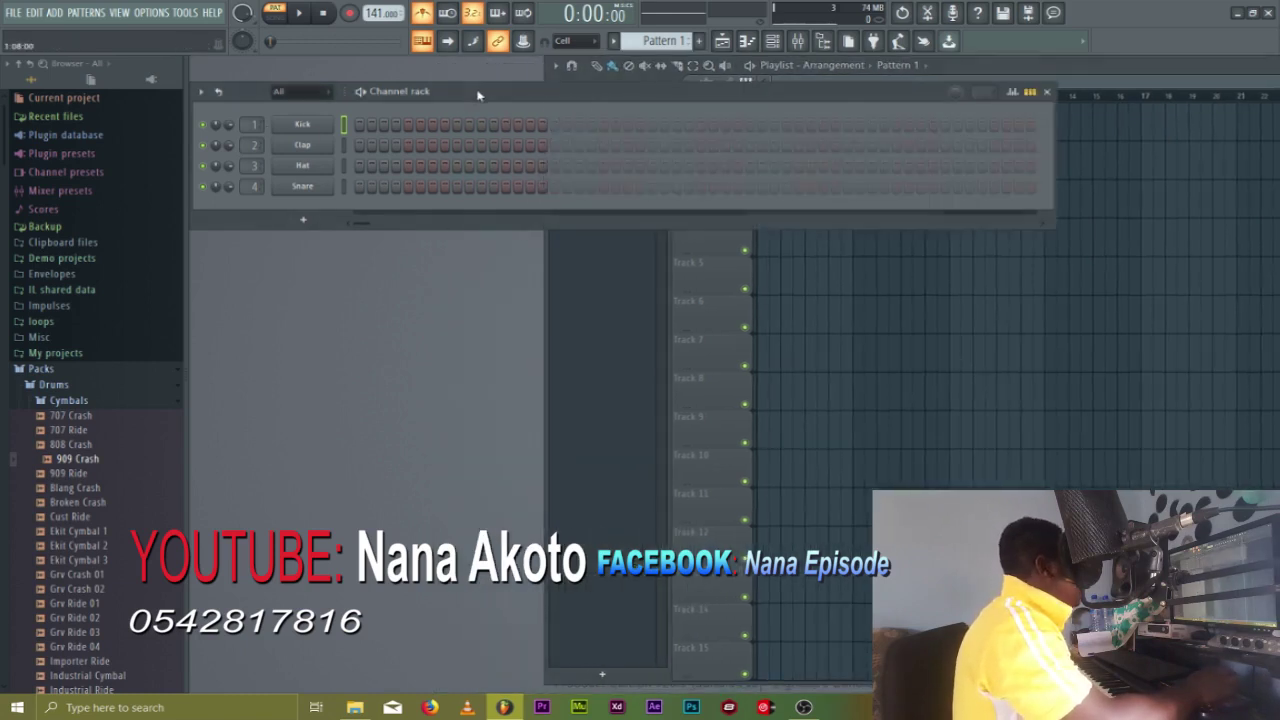
left_click_drag(1051, 226, 582, 265)
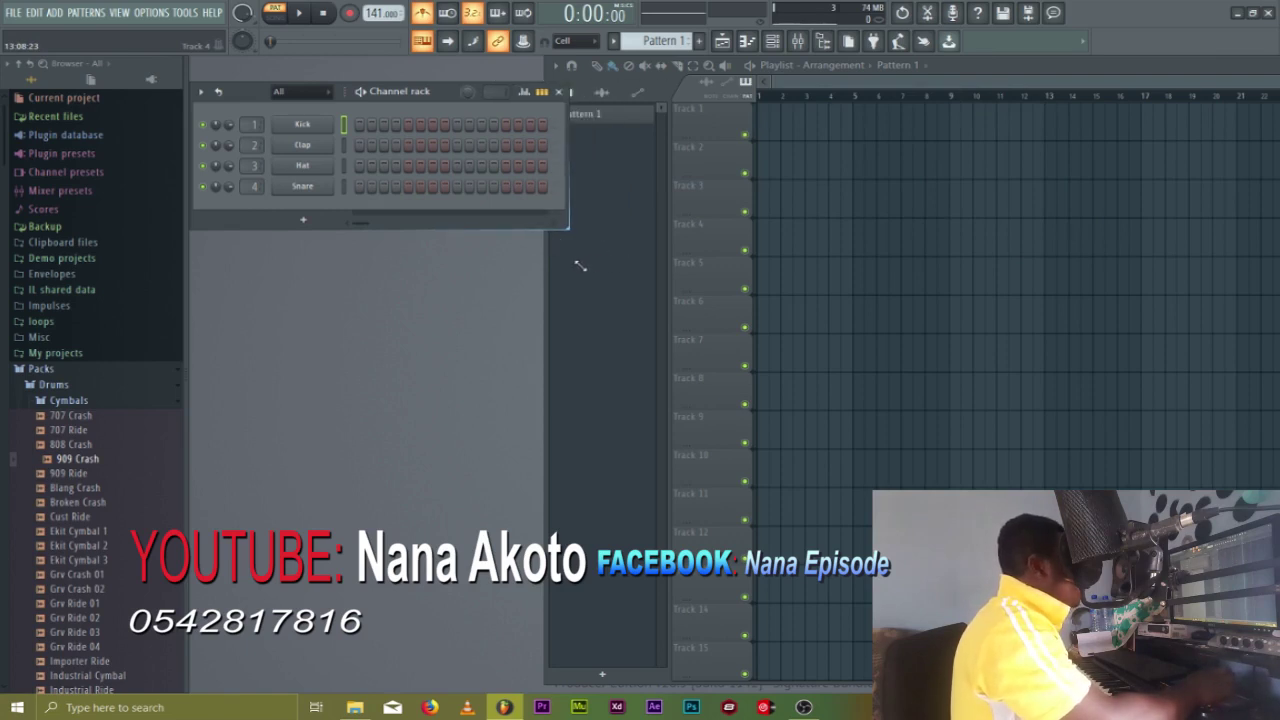
Add a GMS synthesizer channel to the channel rack and position its plugin window below the rack
left_click(303, 219)
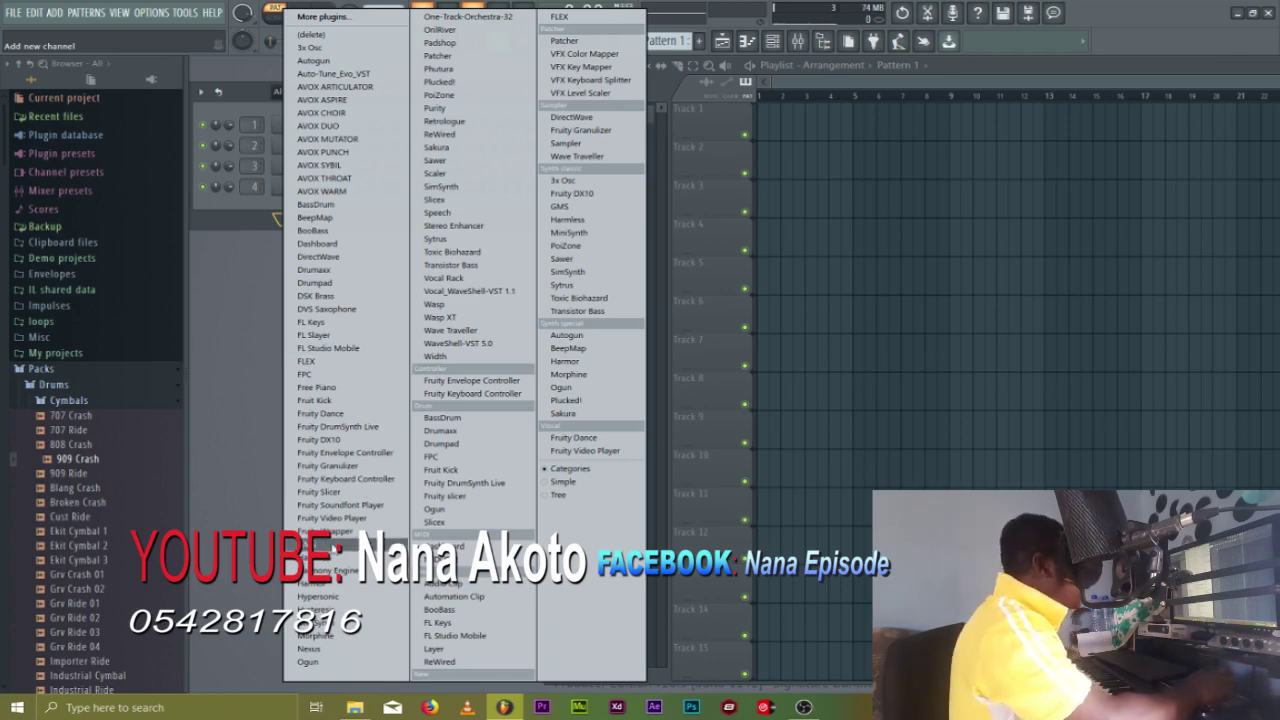
left_click(336, 544)
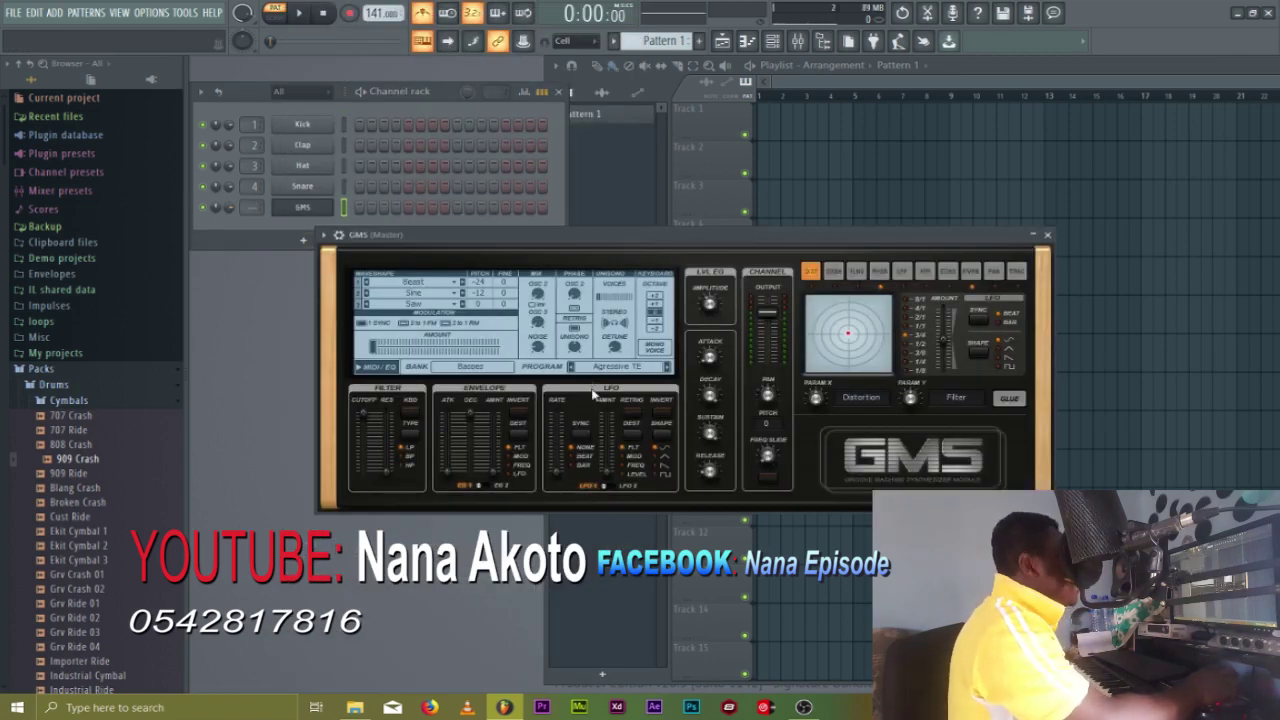
left_click_drag(720, 244, 607, 303)
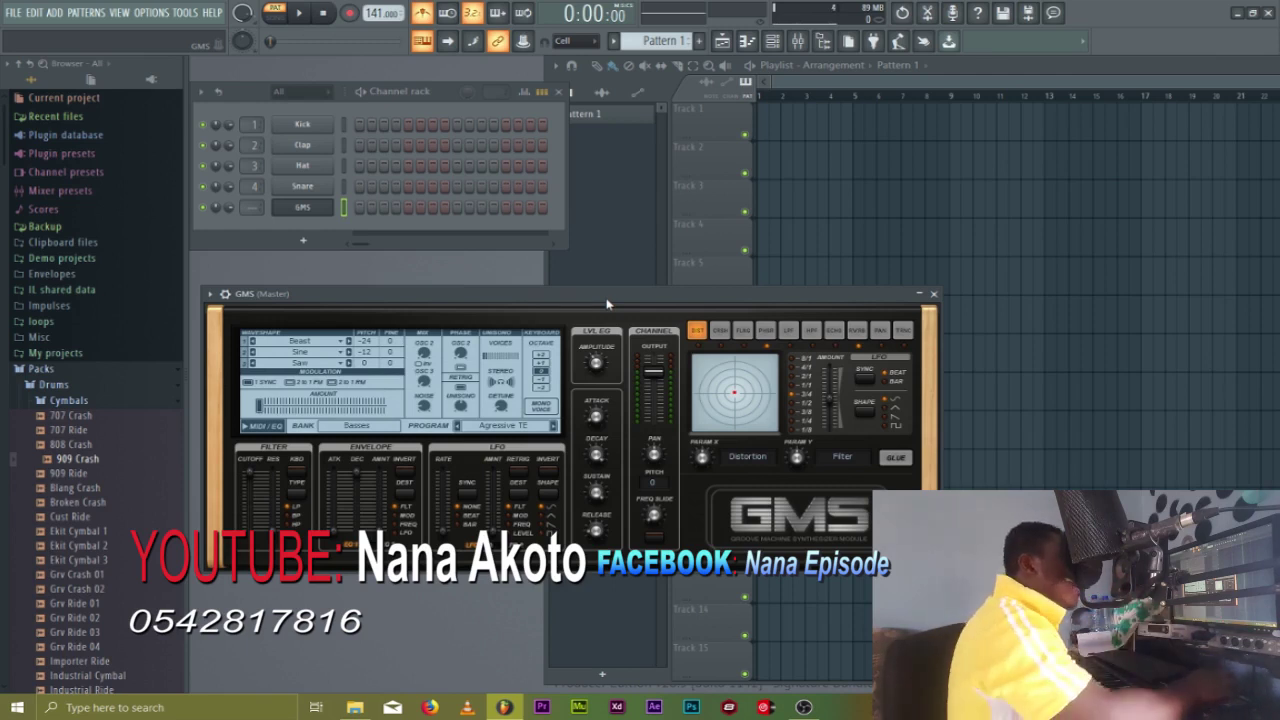
left_click_drag(493, 300, 622, 308)
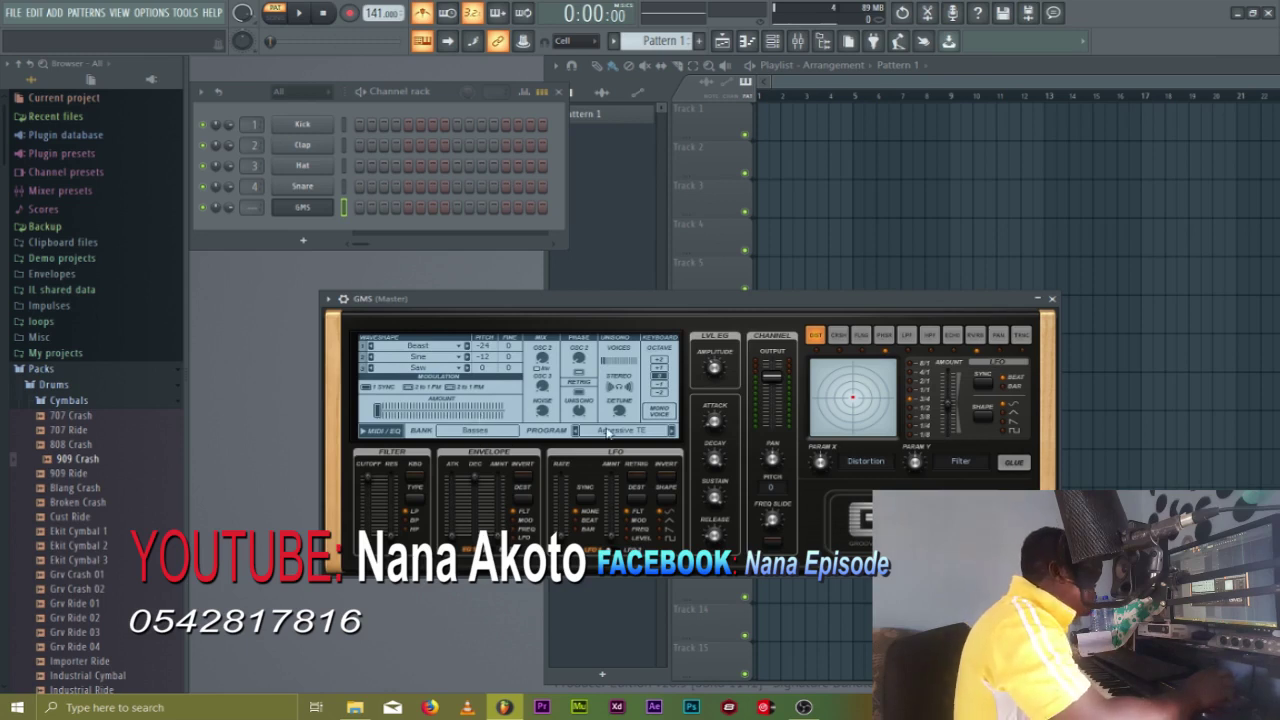
Load the Harsh Lead 1 preset from the Leads & Synths bank in the GMS presets library
left_click(611, 432)
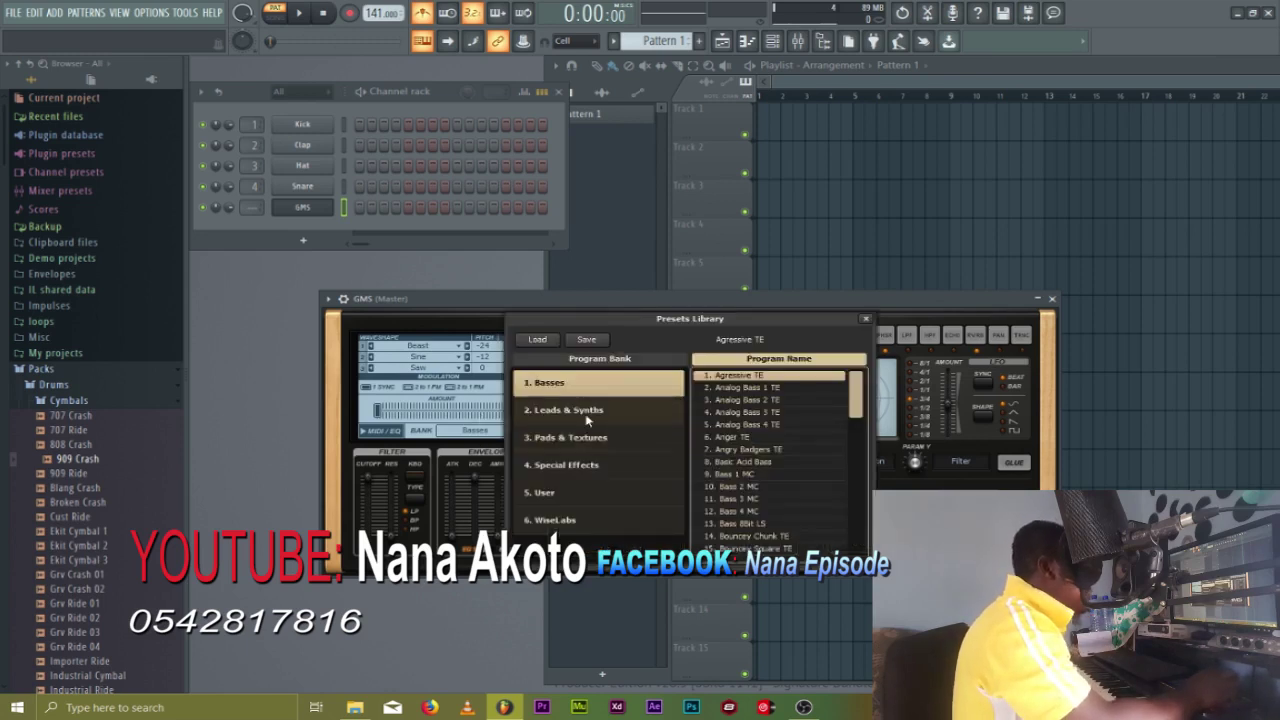
left_click(684, 410)
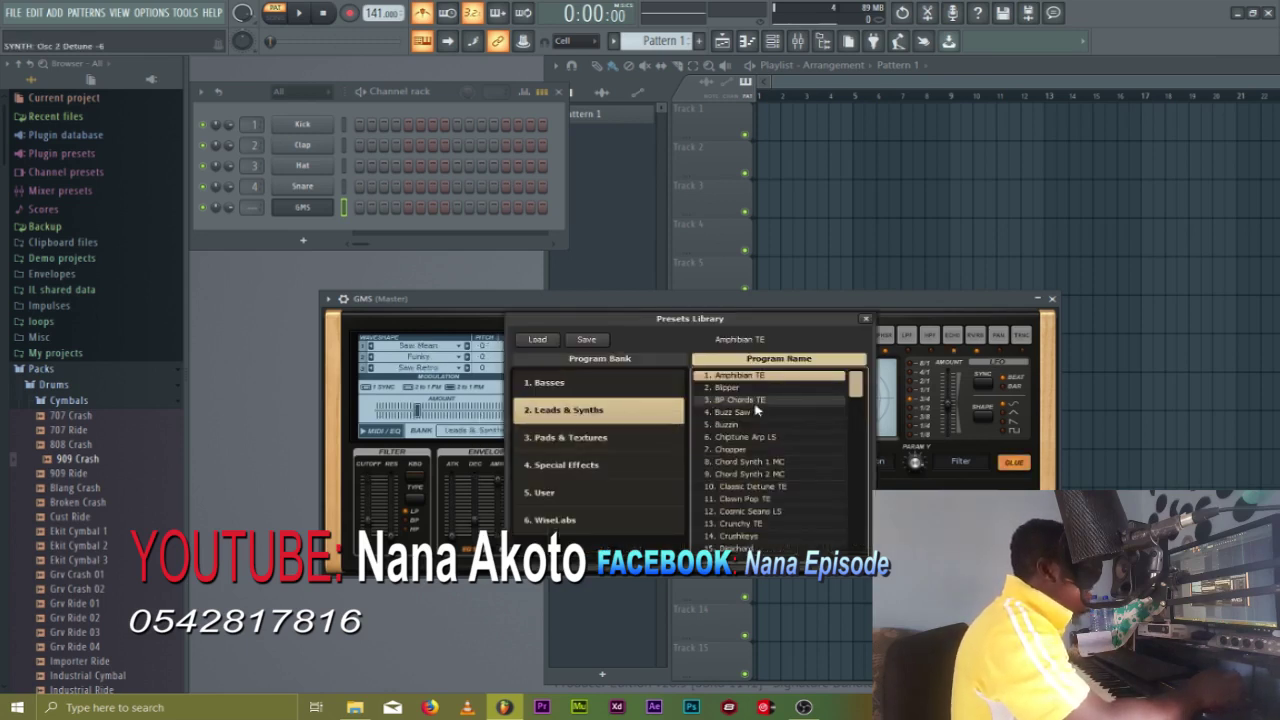
left_click(757, 463)
scroll(757, 472, "down", 2)
scroll(748, 492, "down", 7)
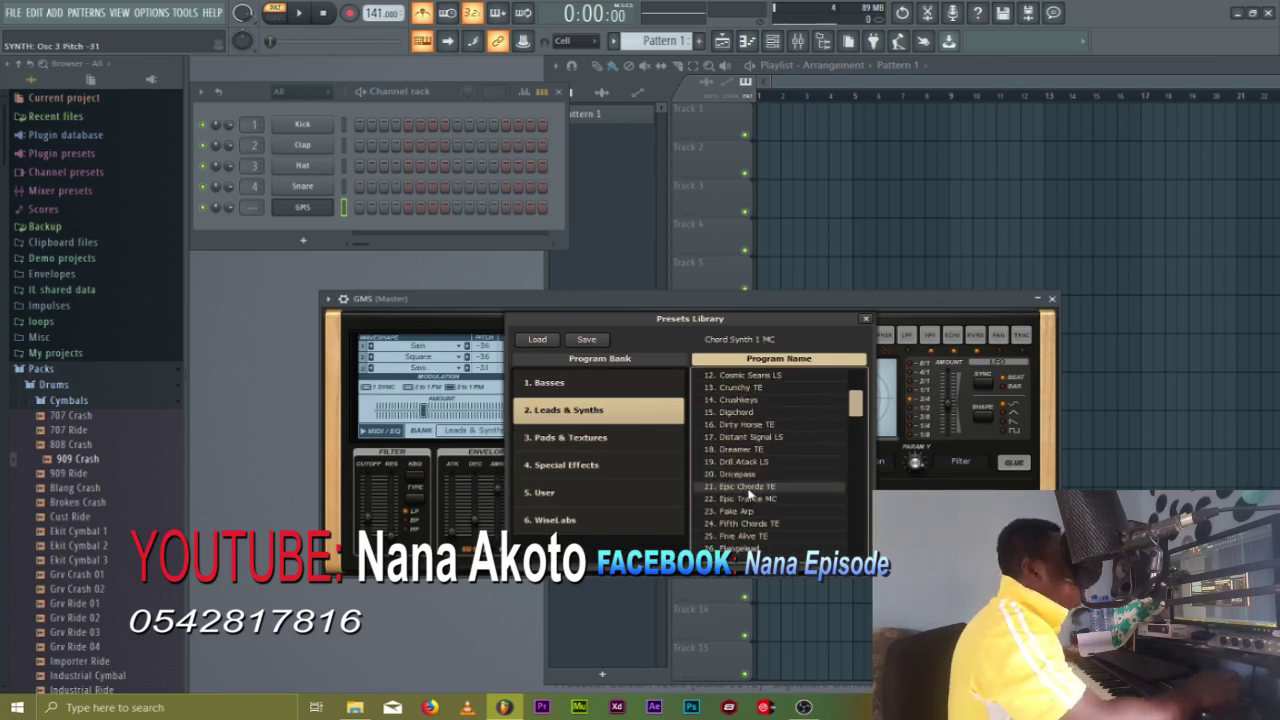
left_click(756, 463)
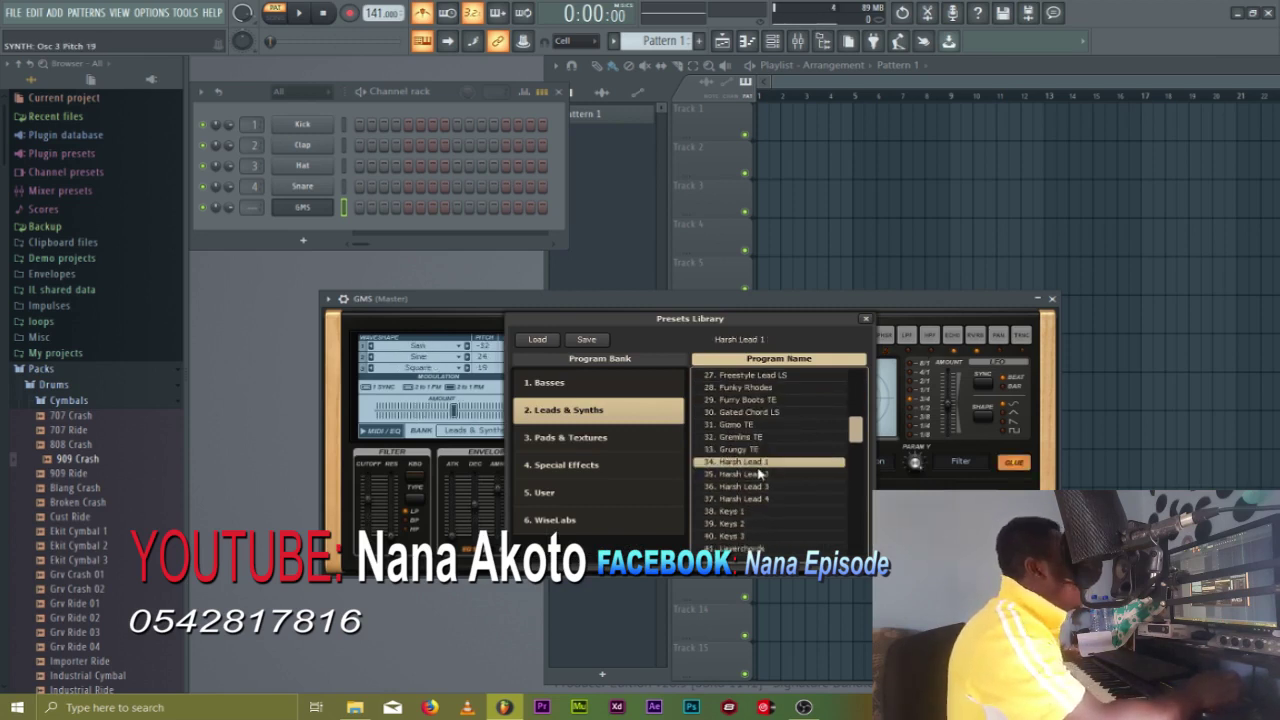
double_click(762, 465)
Open the piano roll for the GMS channel
right_click(303, 208)
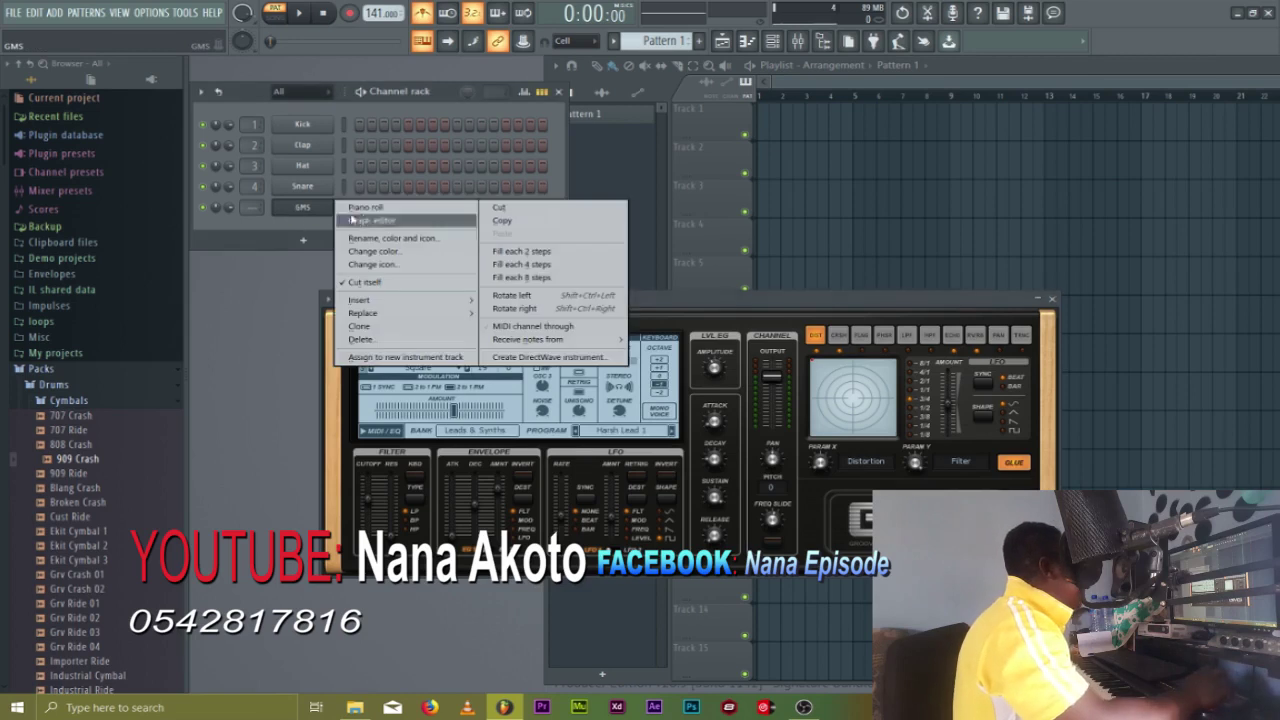
left_click(449, 208)
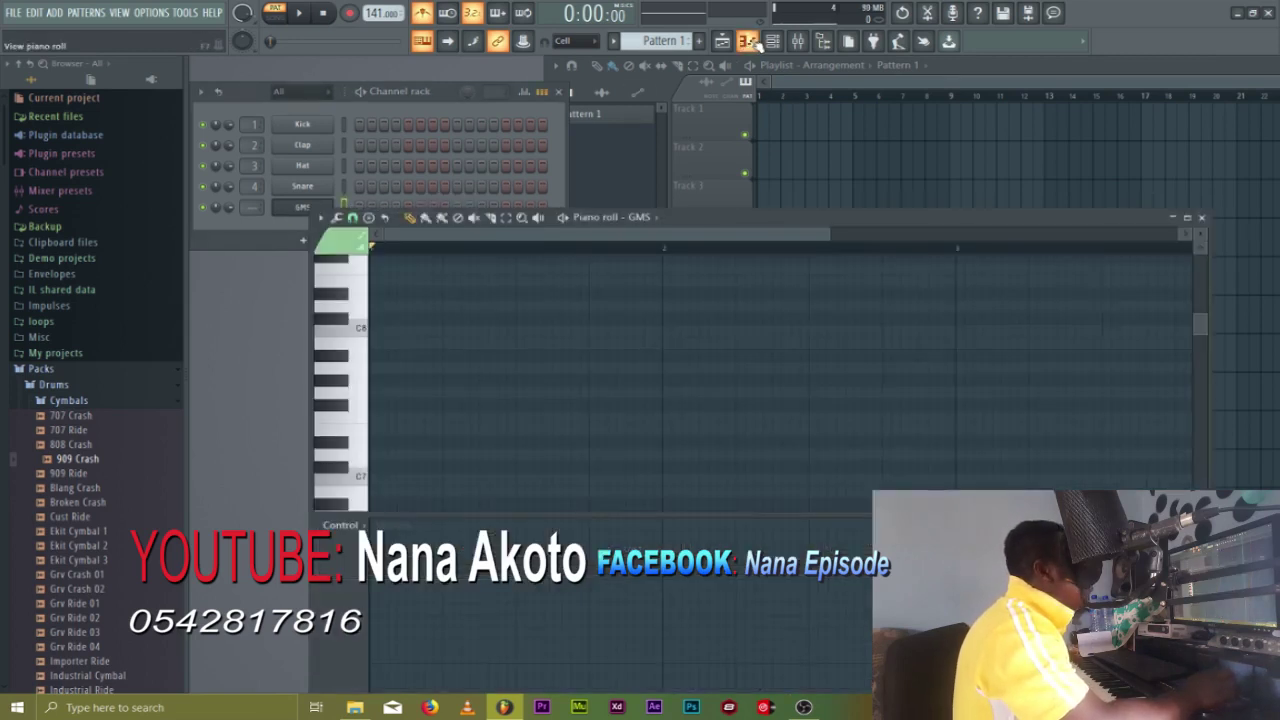
scroll(375, 421, "down", 3)
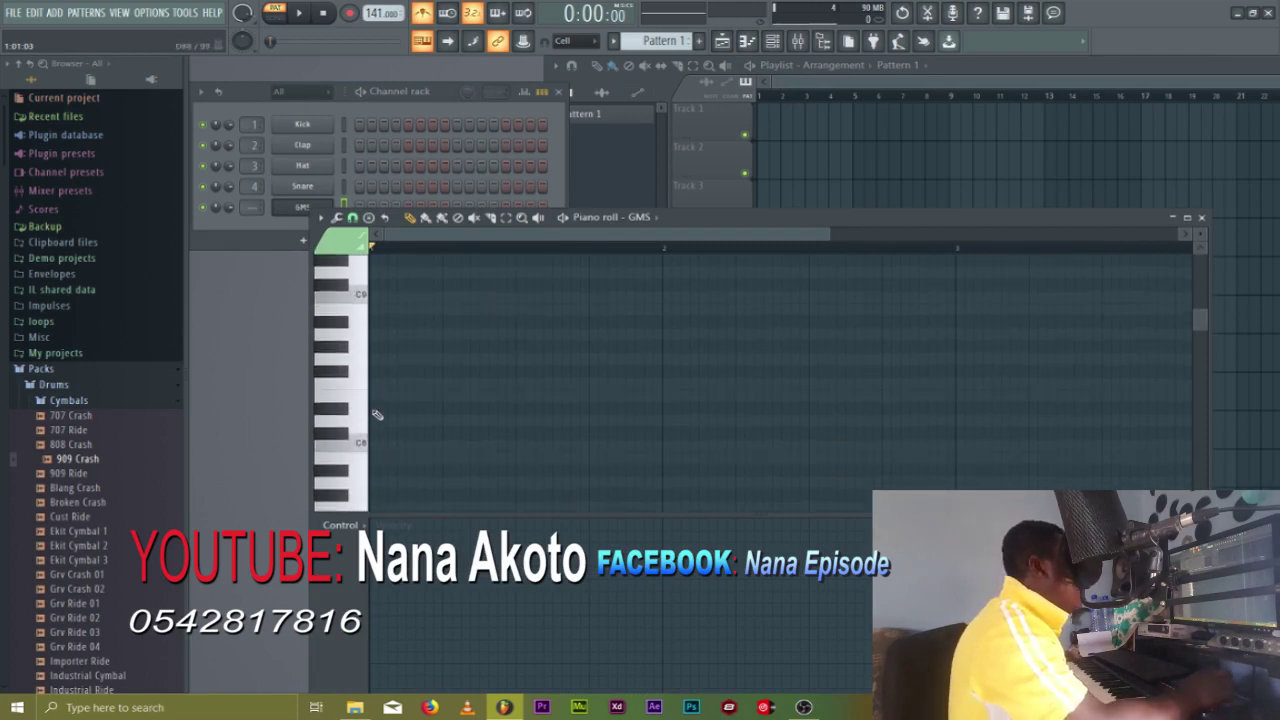
scroll(377, 414, "down", 2)
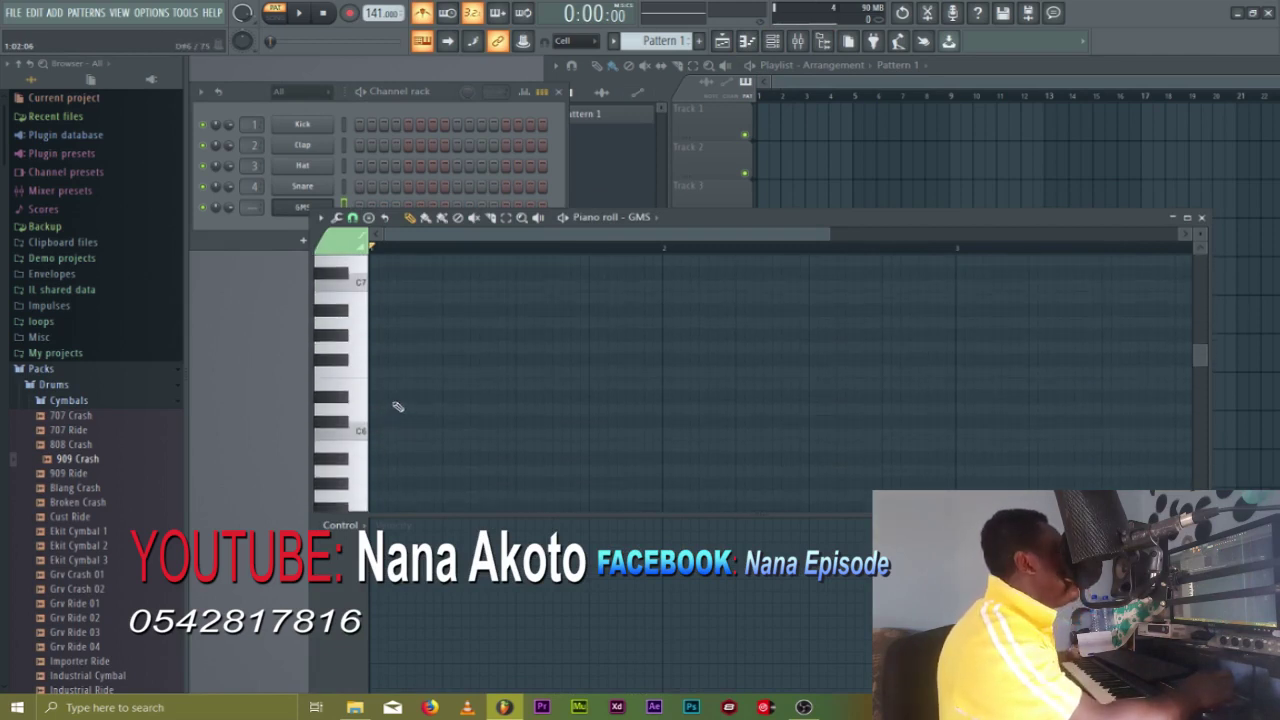
Audition the GMS sound on the piano roll keys from C6 up to C7
left_click(367, 435)
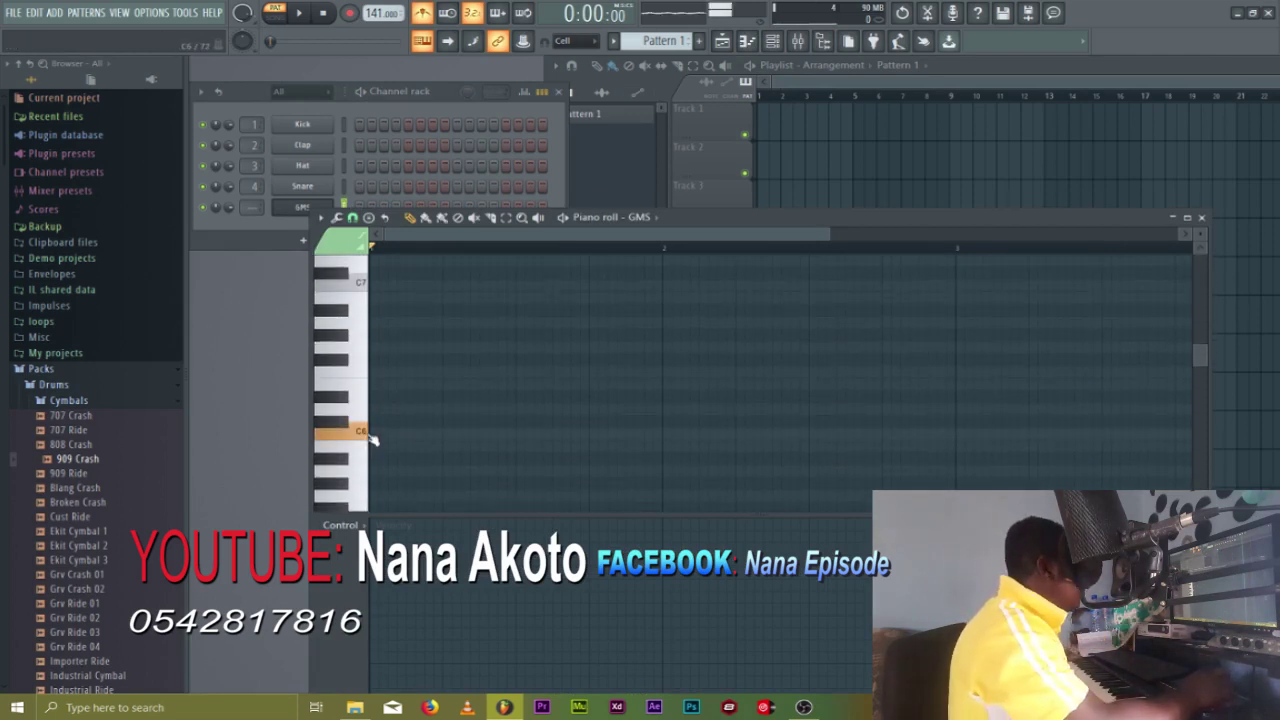
left_click(364, 412)
left_click(359, 391)
left_click(361, 373)
left_click(367, 350)
left_click(365, 302)
left_click(366, 432)
left_click(361, 374)
left_click(358, 347)
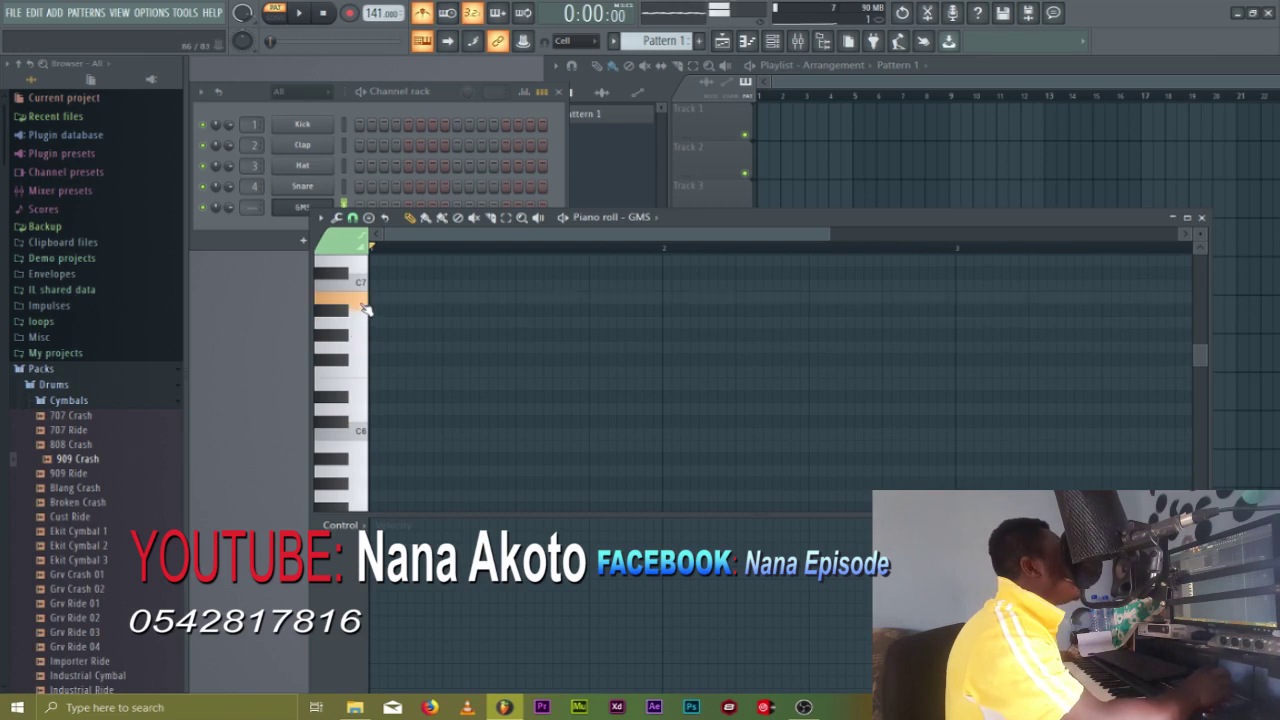
left_click(360, 287)
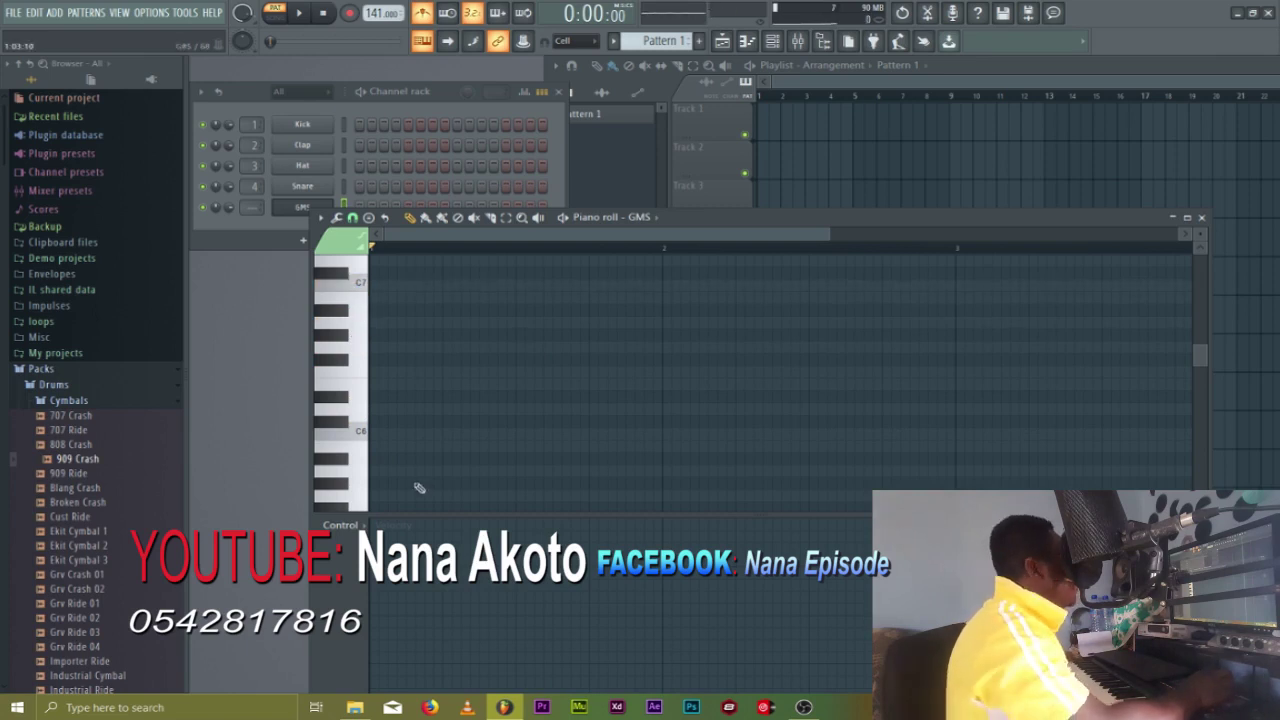
Audition the GMS sound on lower piano roll keys in the octave around C5
scroll(432, 466, "down", 6)
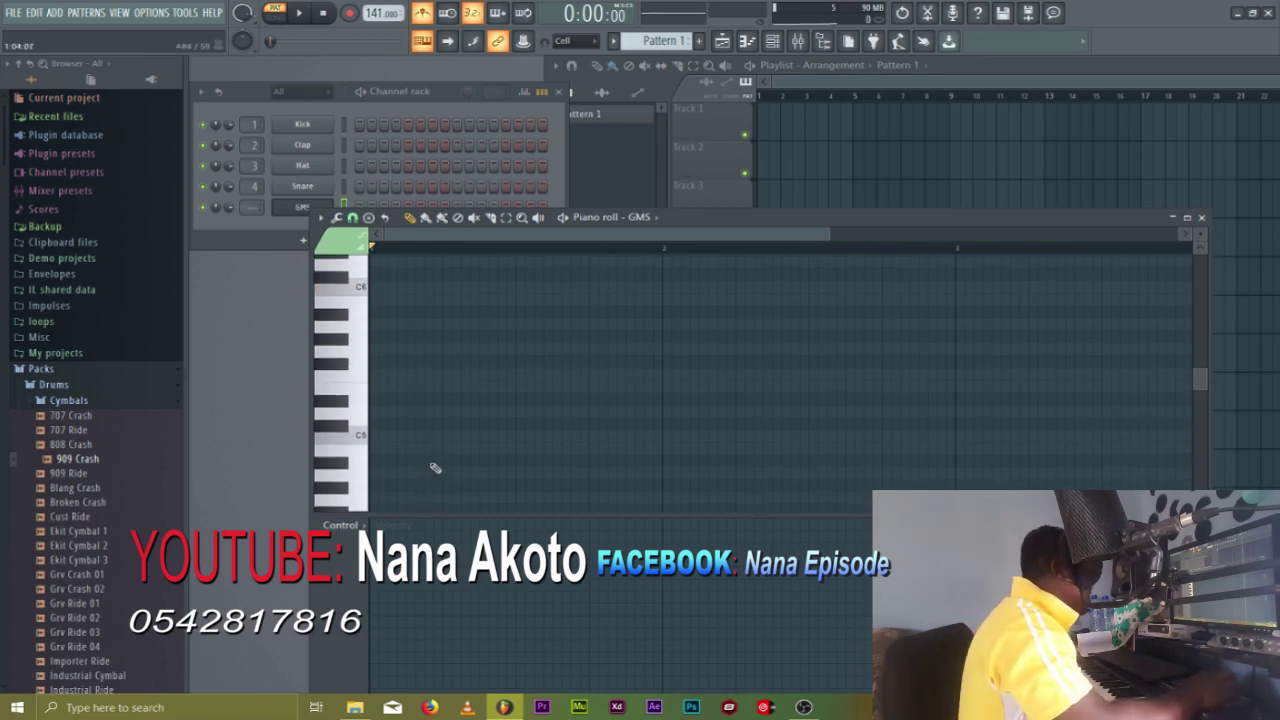
left_click(362, 470)
scroll(364, 452, "up", 3)
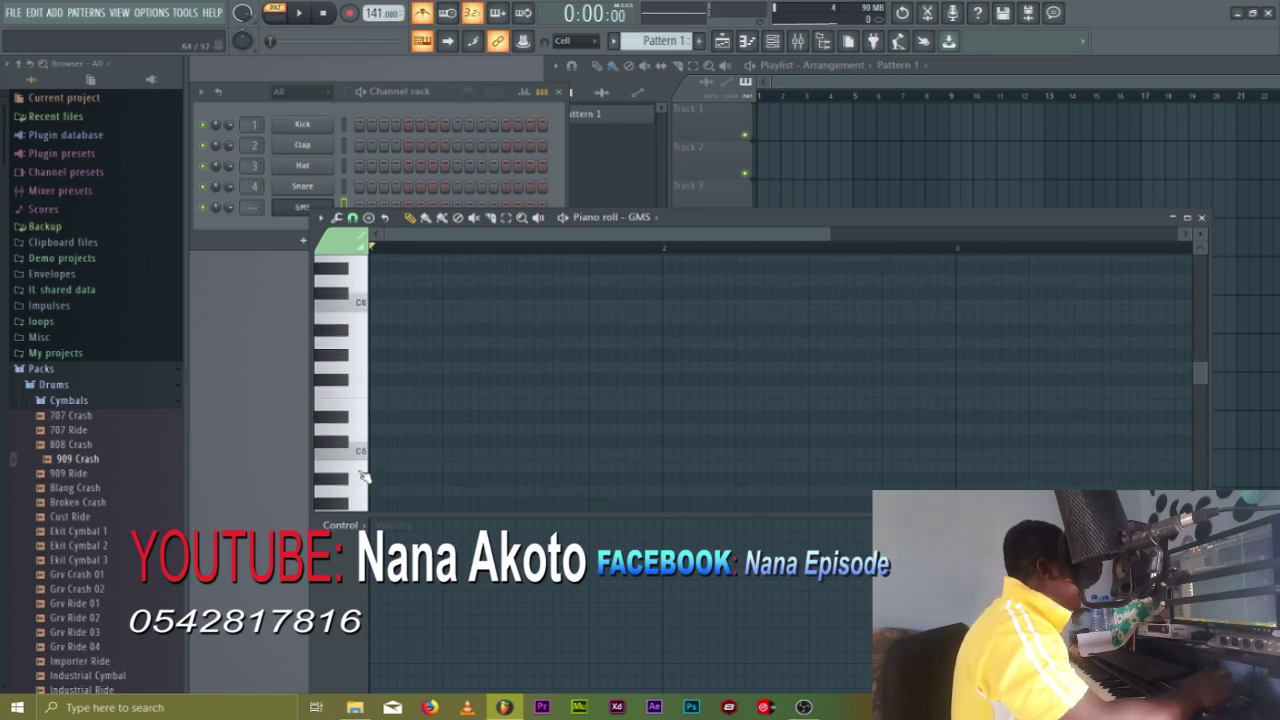
left_click(360, 318)
left_click(362, 472)
Draw a C5, E5 and G5 chord at the start of bar 1 and lengthen all three notes to one beat
left_click(378, 470)
left_click(362, 470)
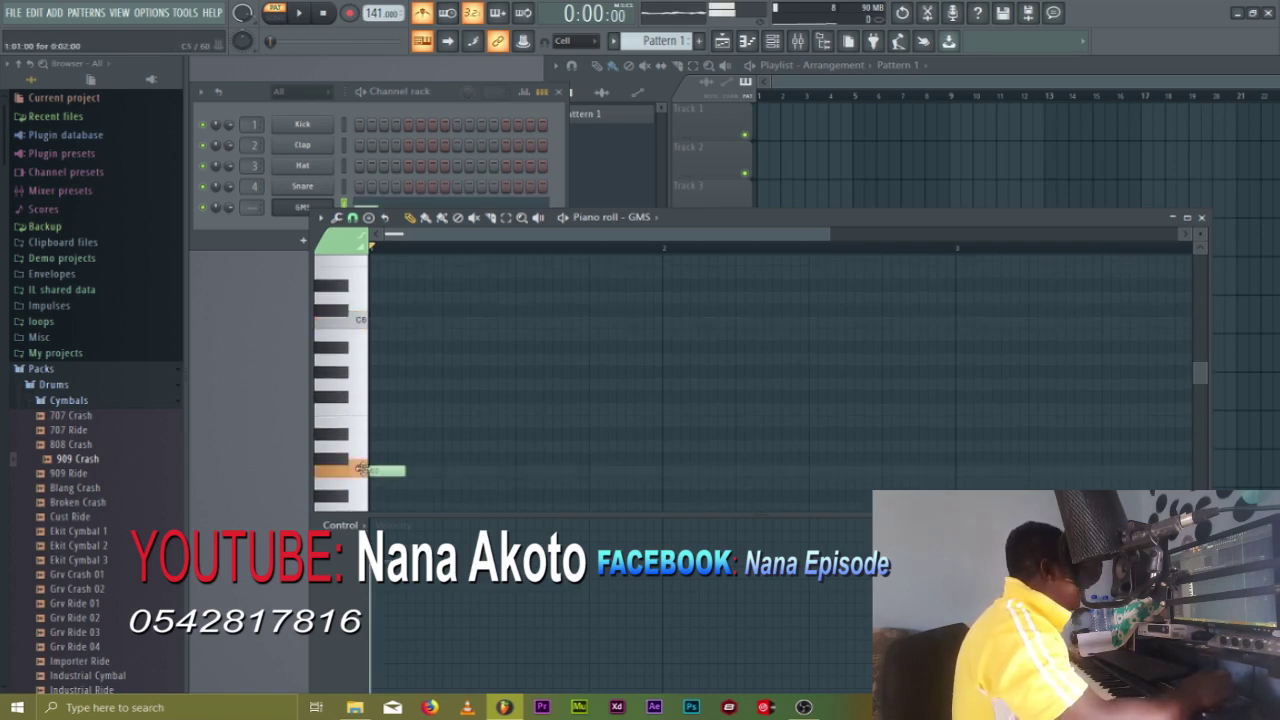
left_click(380, 420)
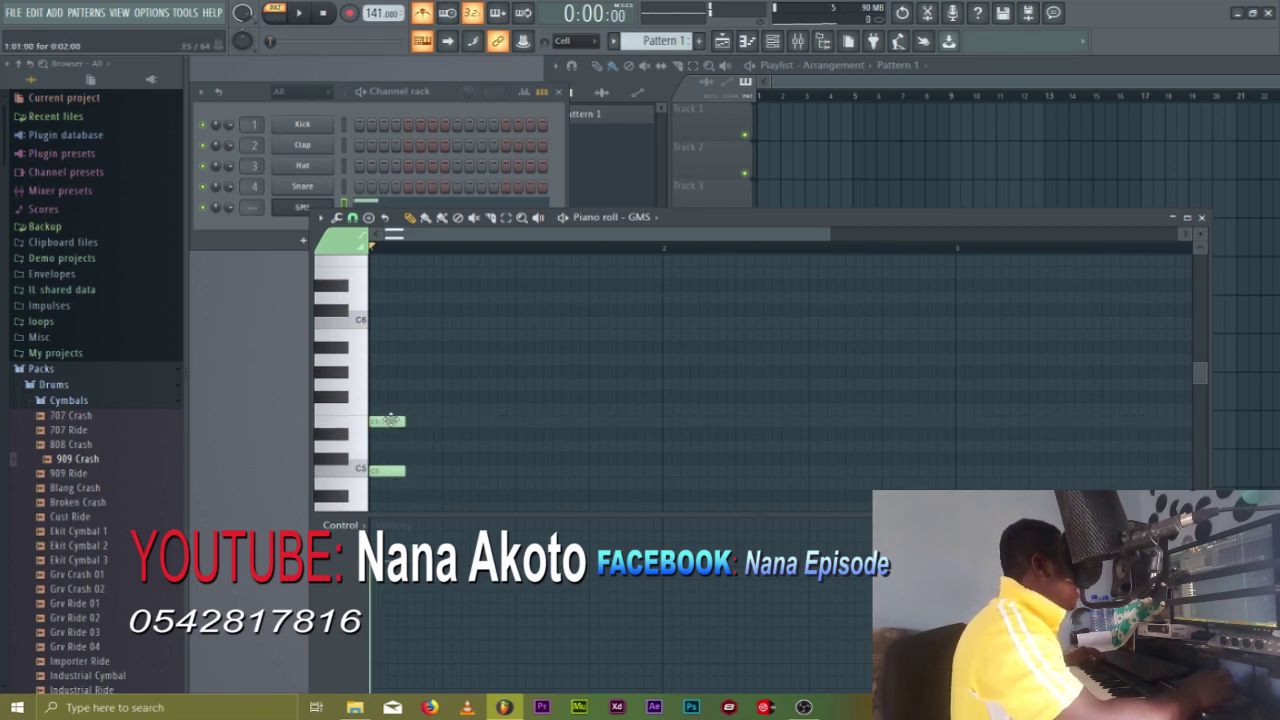
left_click(385, 385)
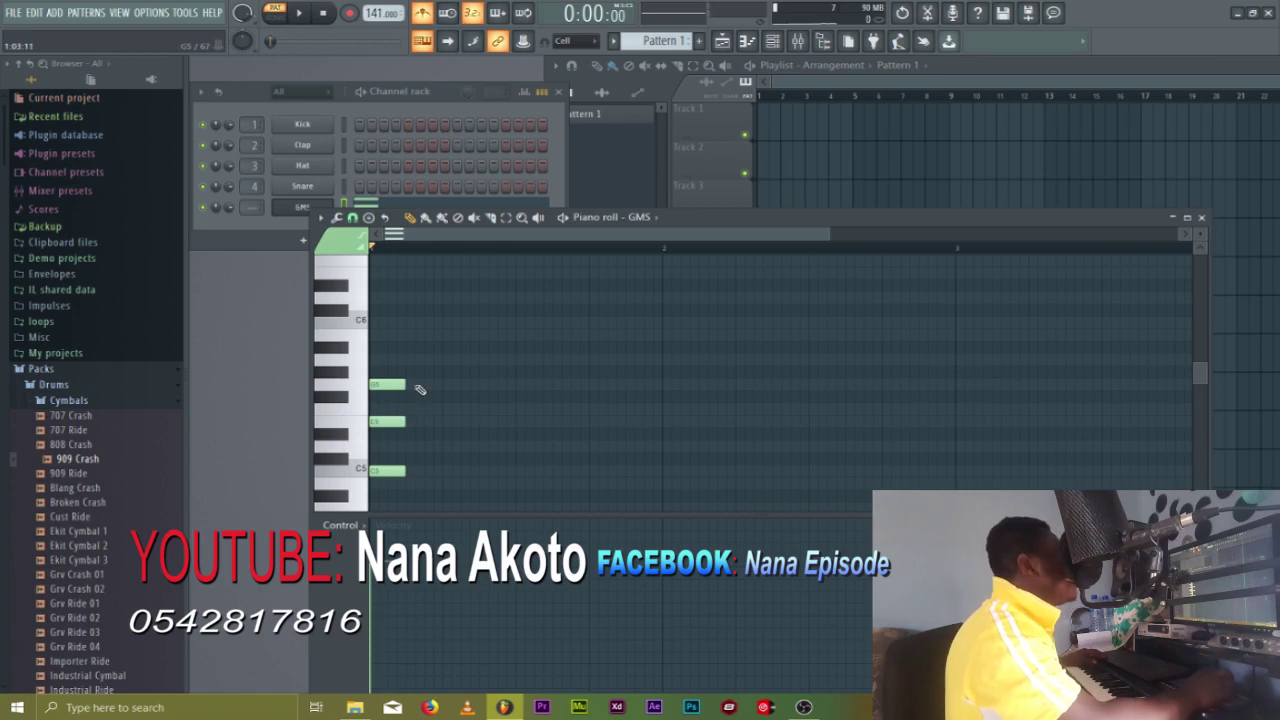
left_click_drag(427, 367, 386, 479)
left_click_drag(403, 422, 440, 425)
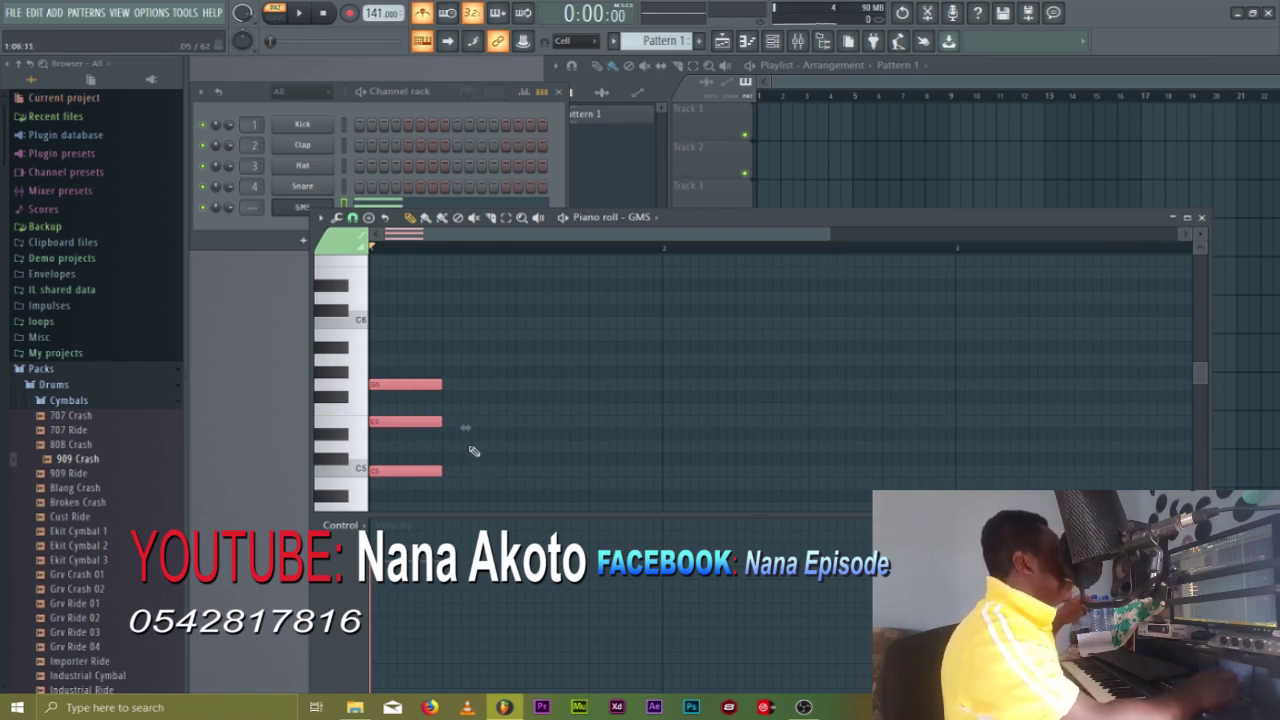
Add a one-beat chord of F5, A5 and C6 on beat 2, directly after the first chord
left_click(455, 409)
left_click_drag(470, 409, 465, 409)
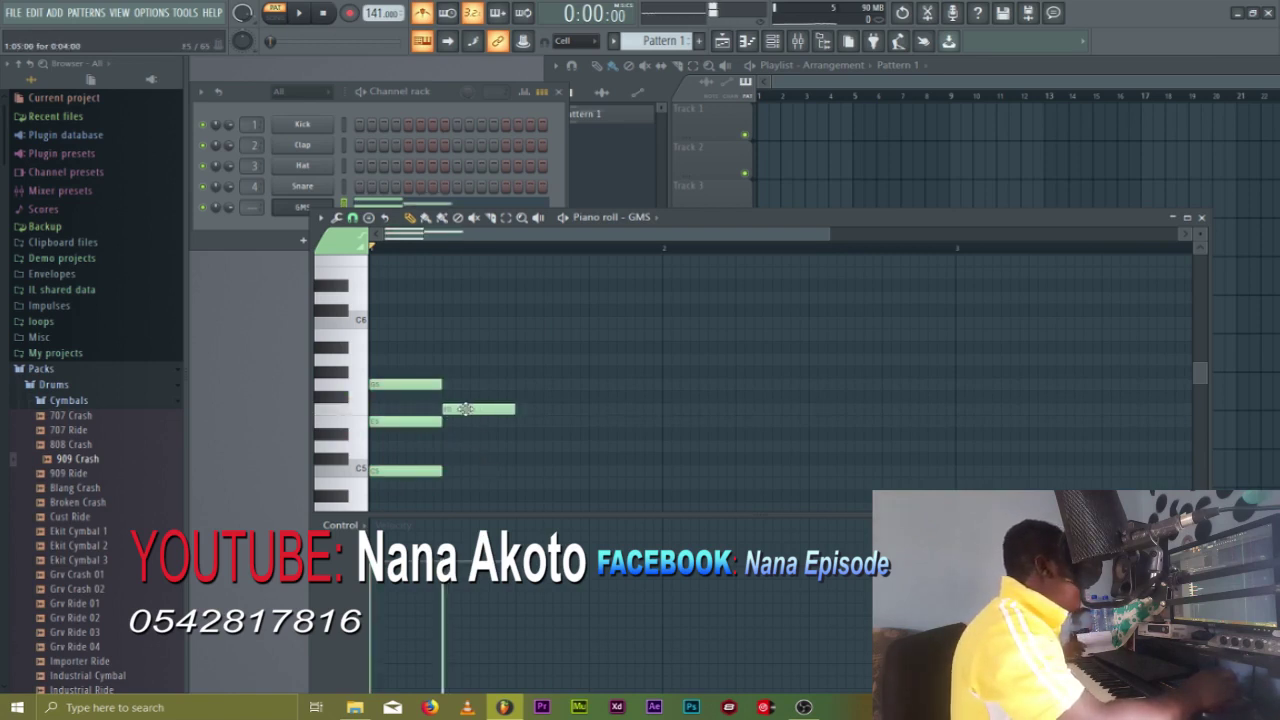
left_click(451, 360)
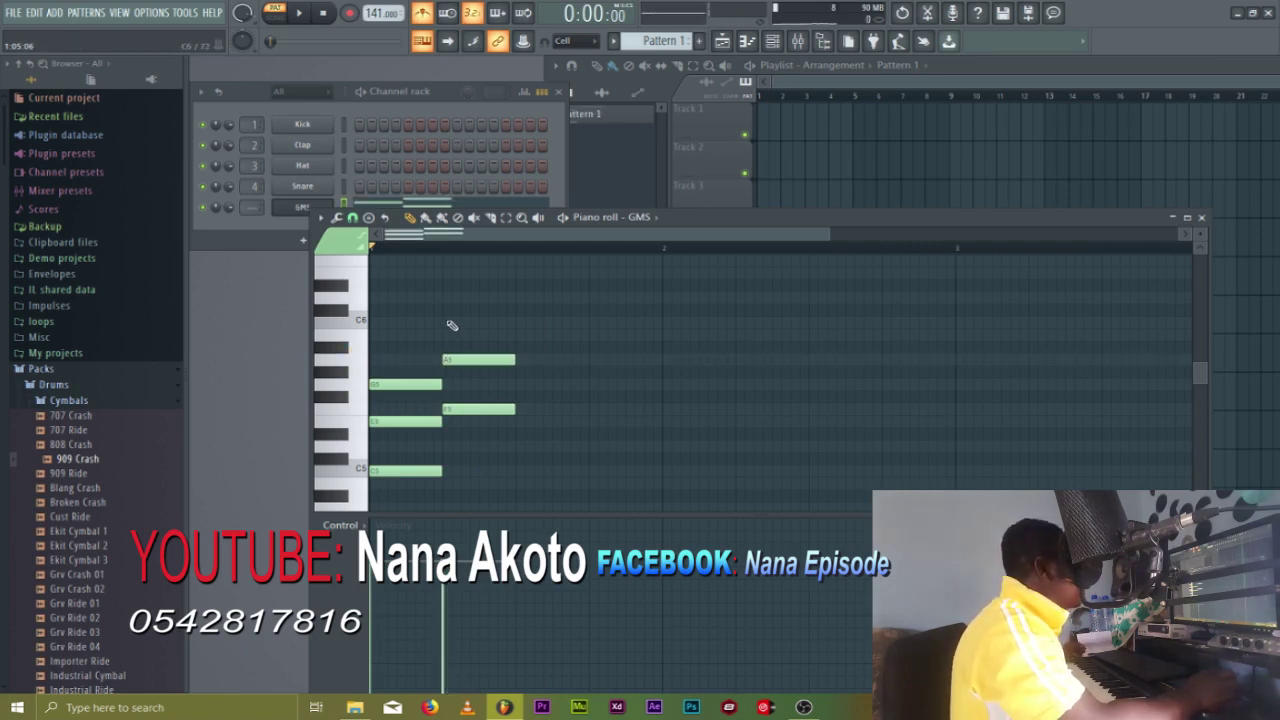
left_click(451, 322)
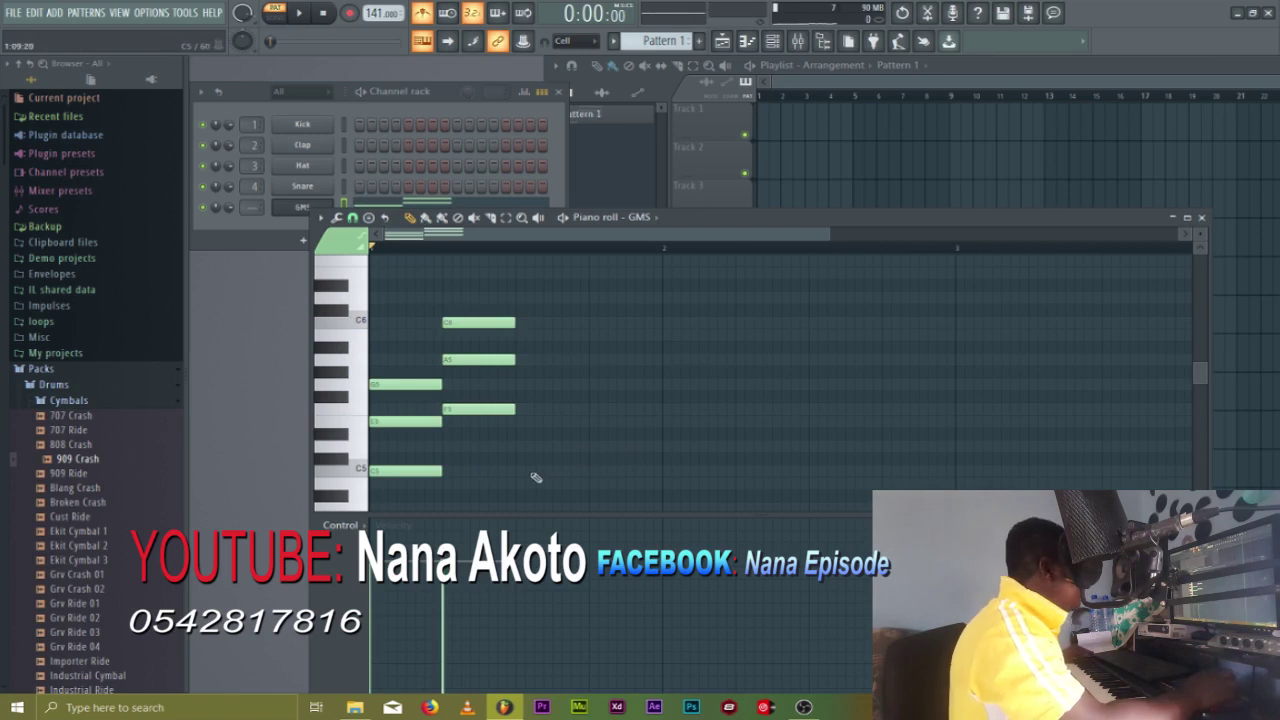
Set the tempo to 120 BPM and play back the two-chord pattern
key("space")
key("space")
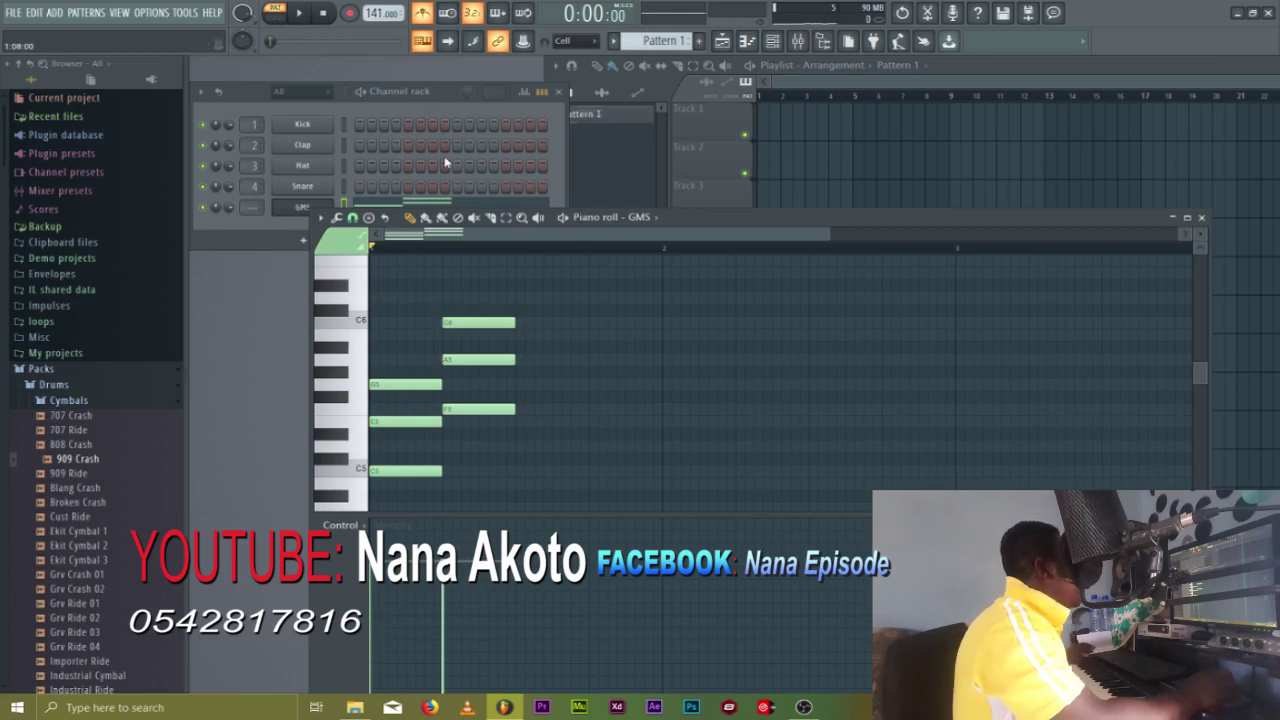
left_click_drag(379, 14, 379, 22)
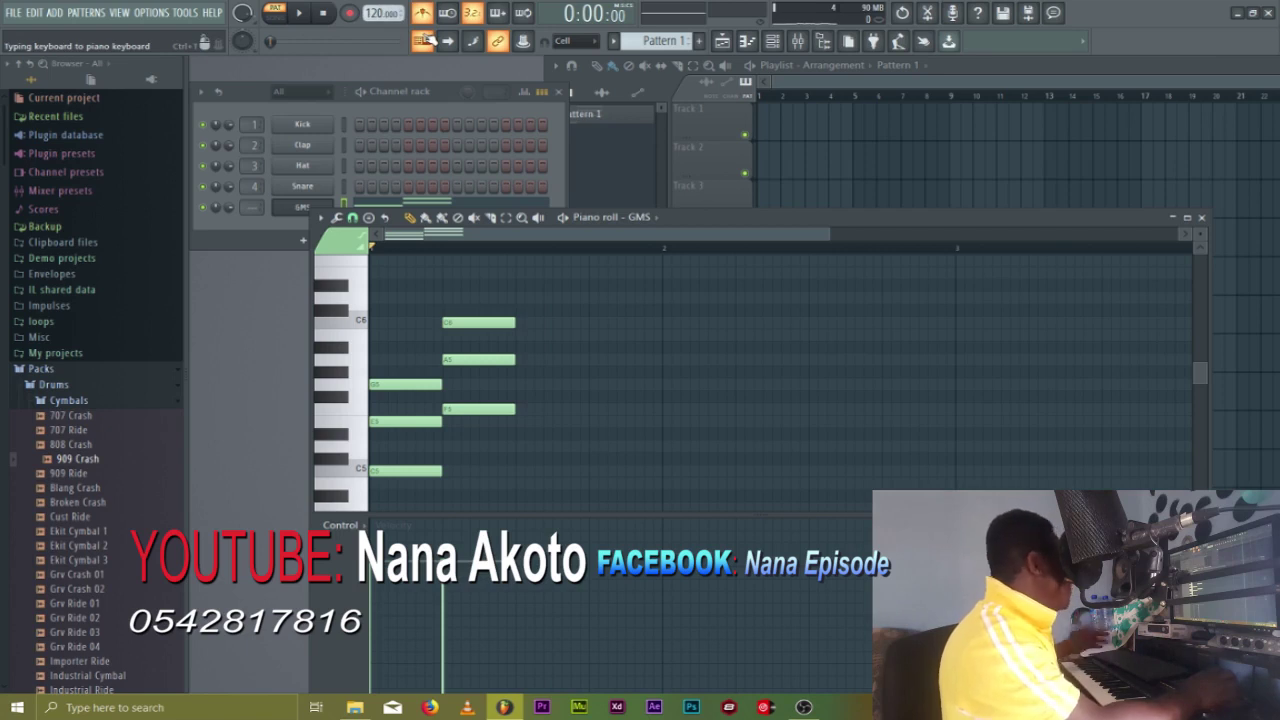
key("space")
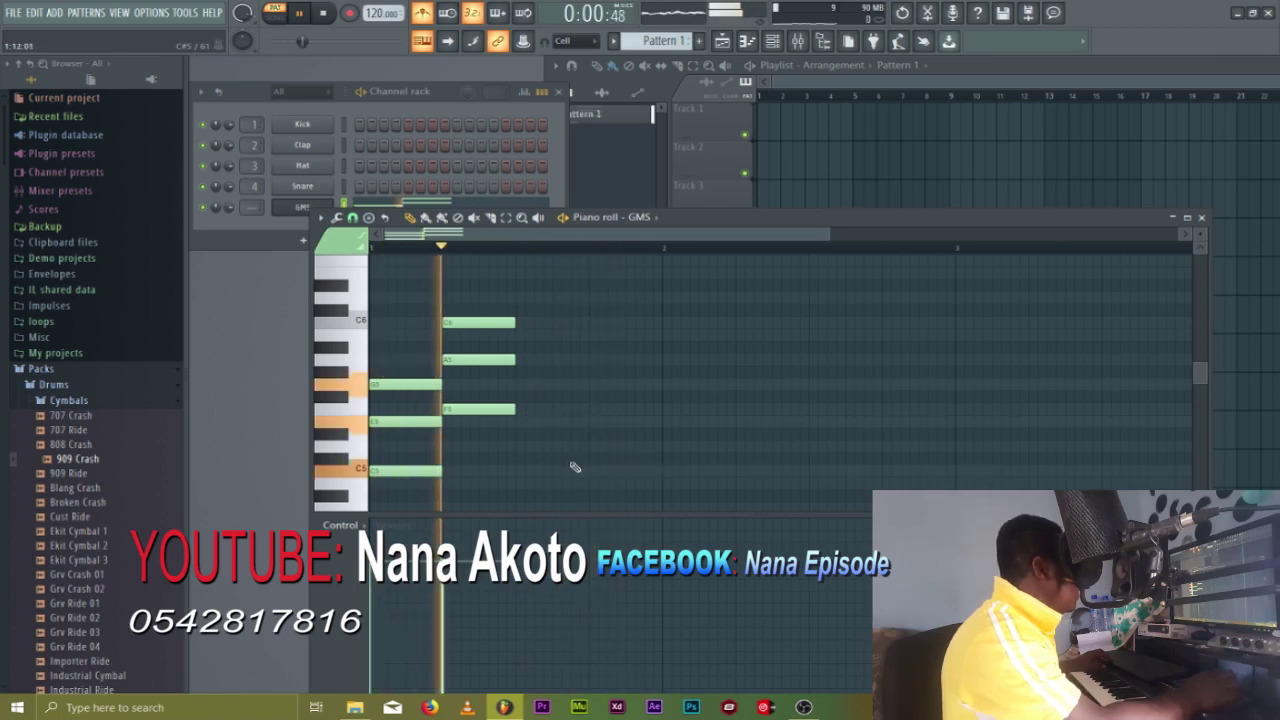
Add a one-beat chord of C5, E5 and G5 on beat 3 while the pattern plays
left_click(520, 471)
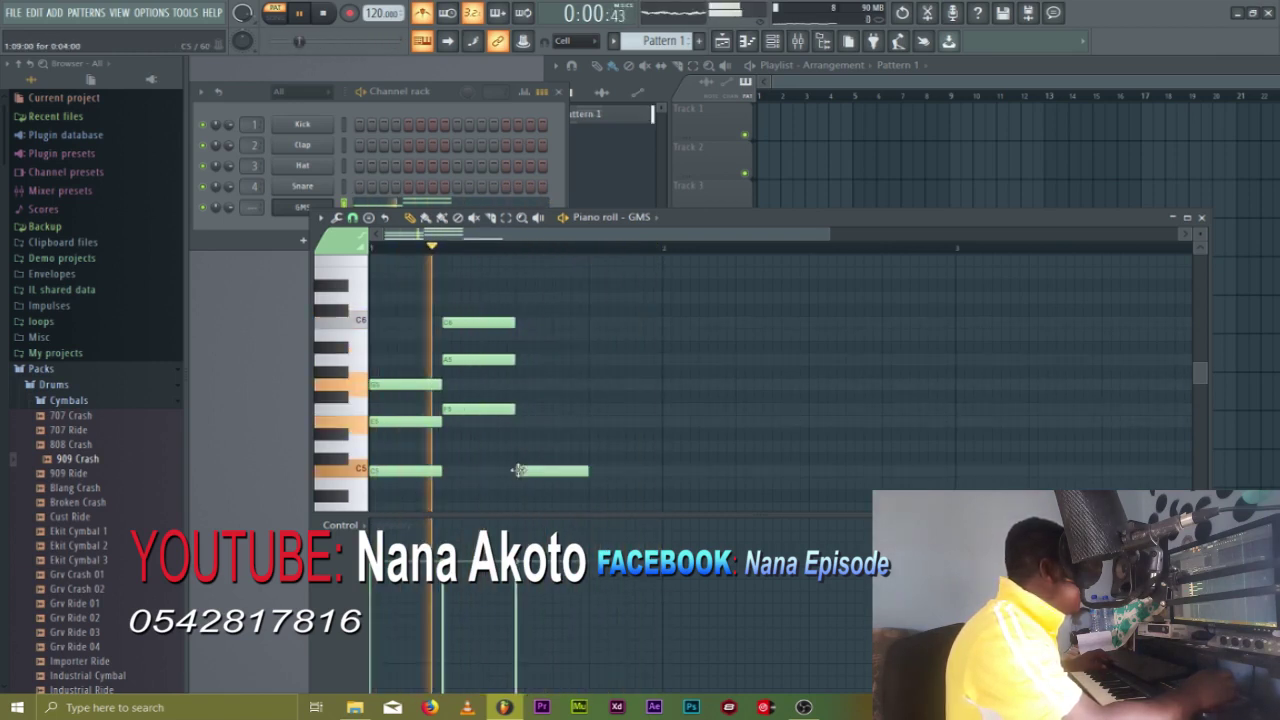
left_click(527, 421)
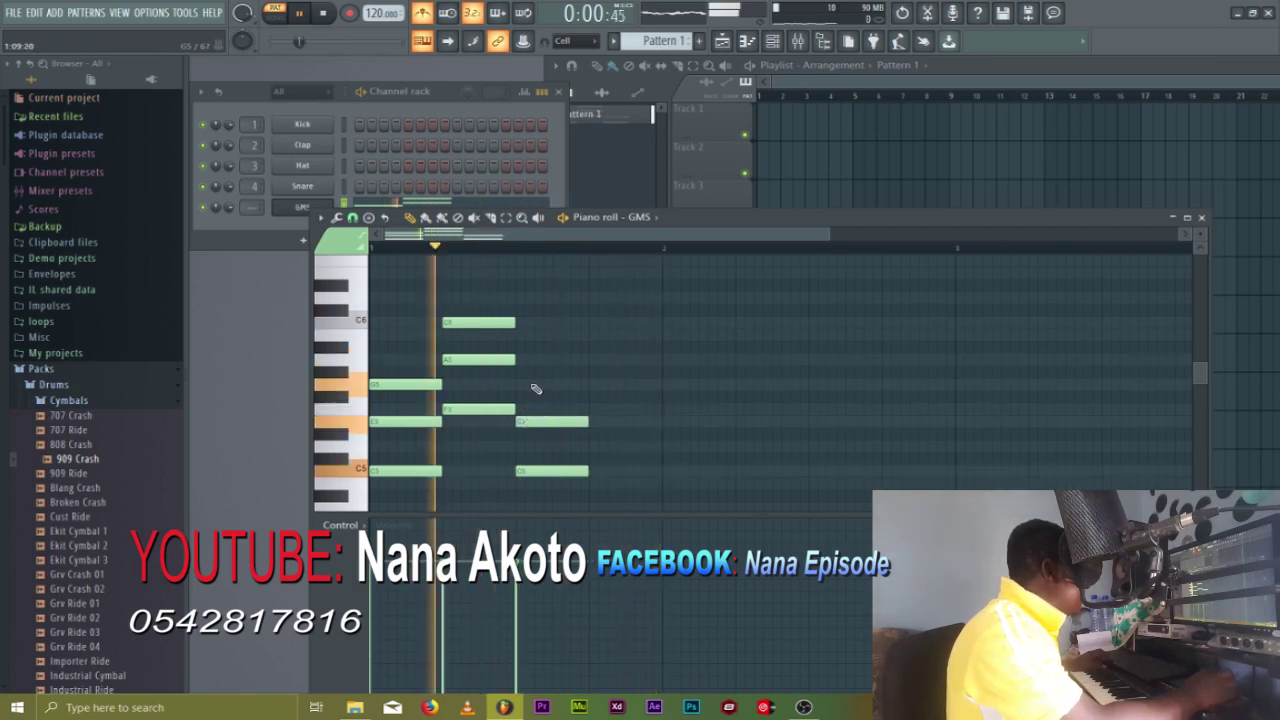
left_click(535, 383)
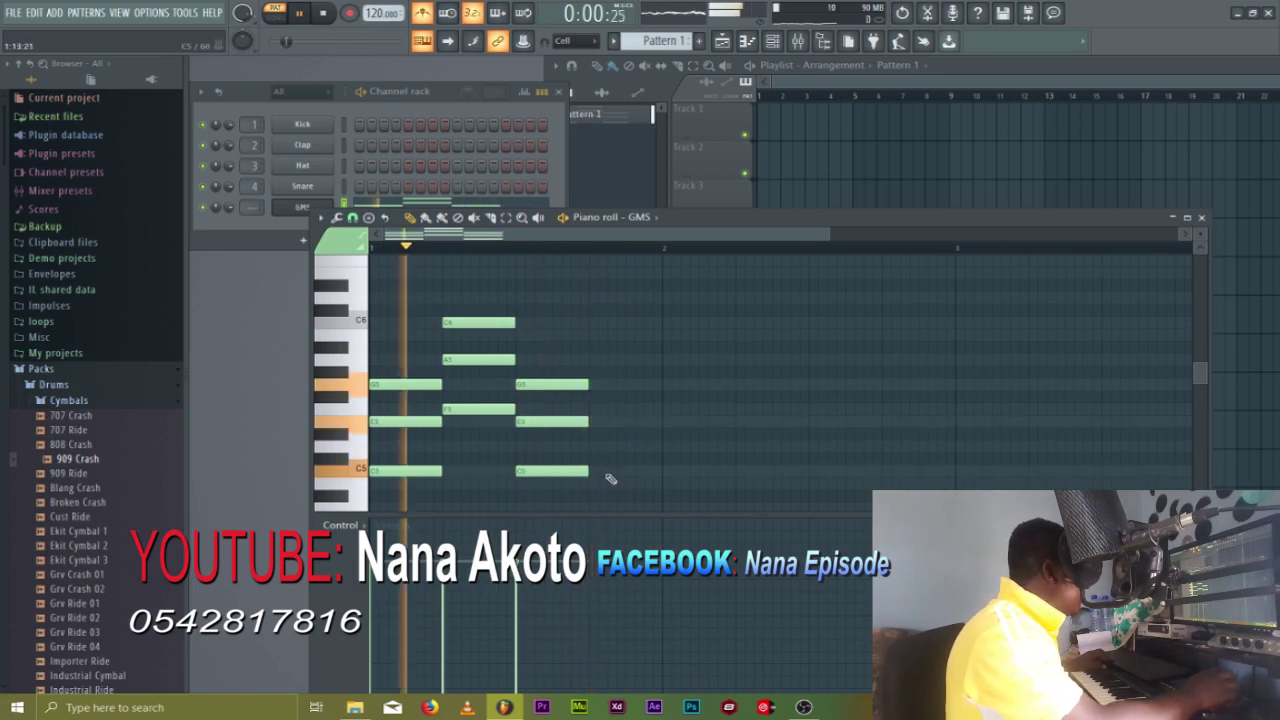
Add a one-beat chord of G5, D5 and B4 on beat 4 to complete bar 1
left_click(598, 386)
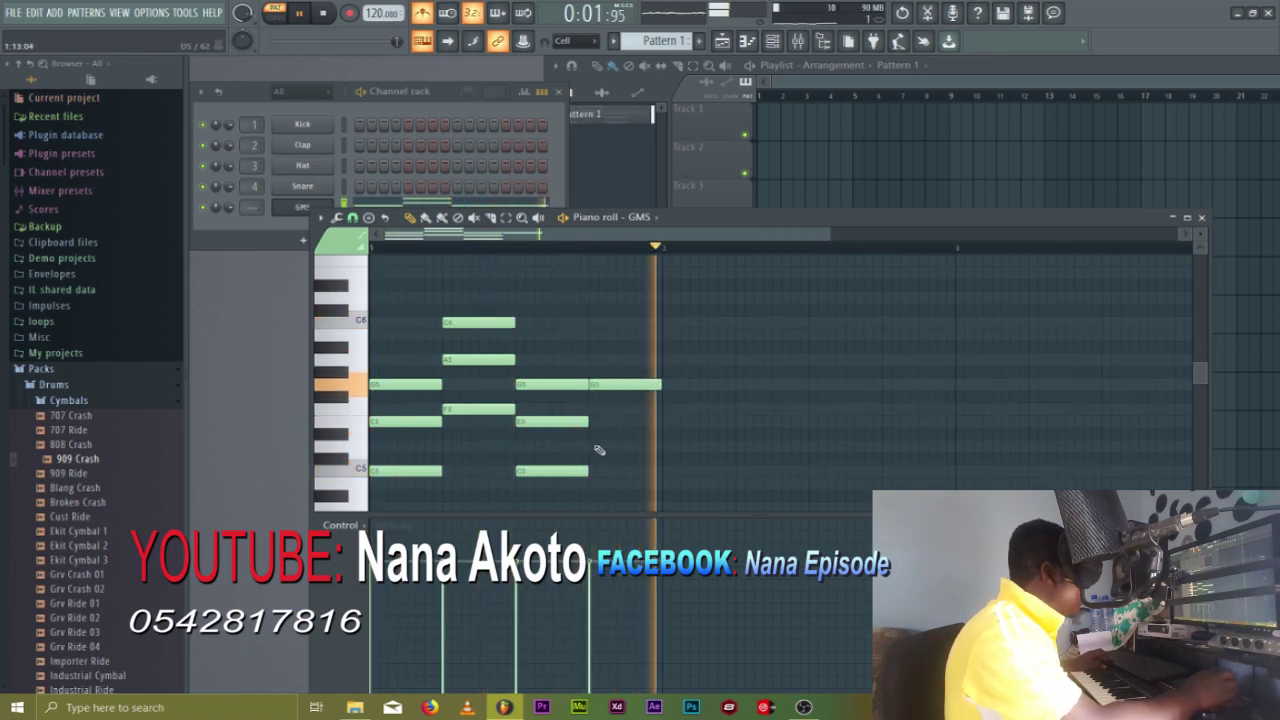
left_click(598, 447)
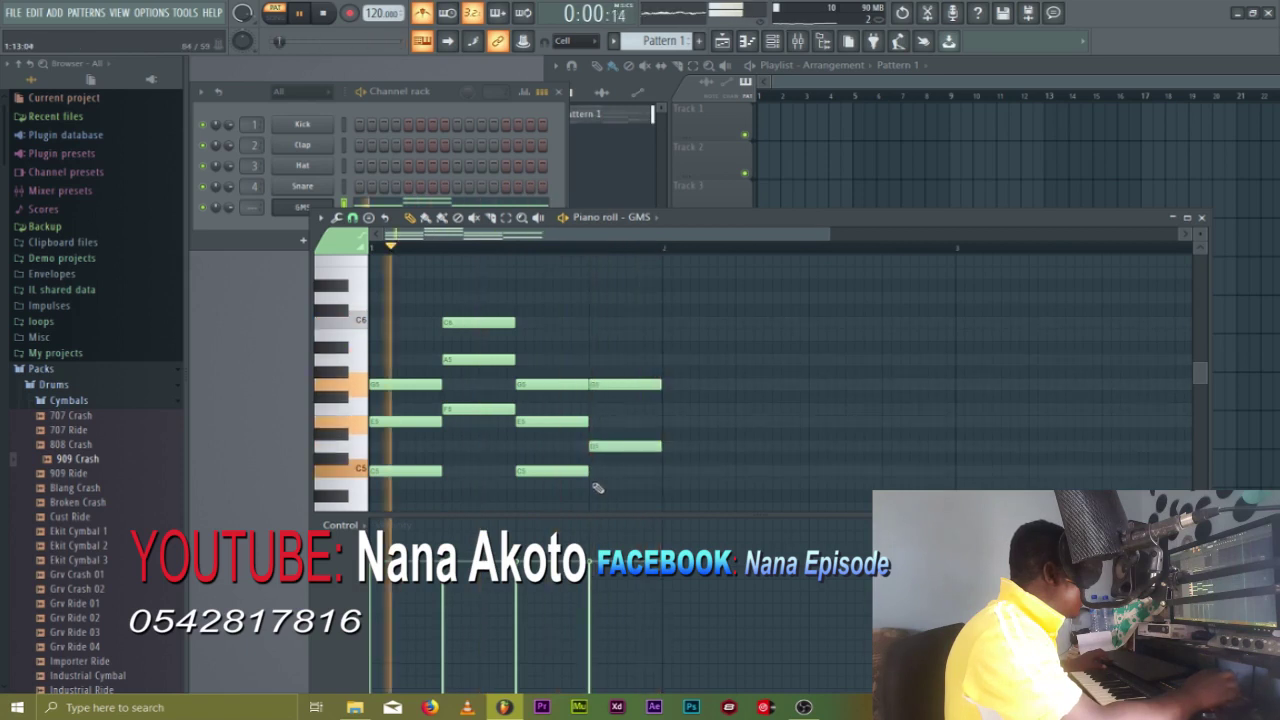
left_click(598, 484)
left_click_drag(601, 486, 606, 486)
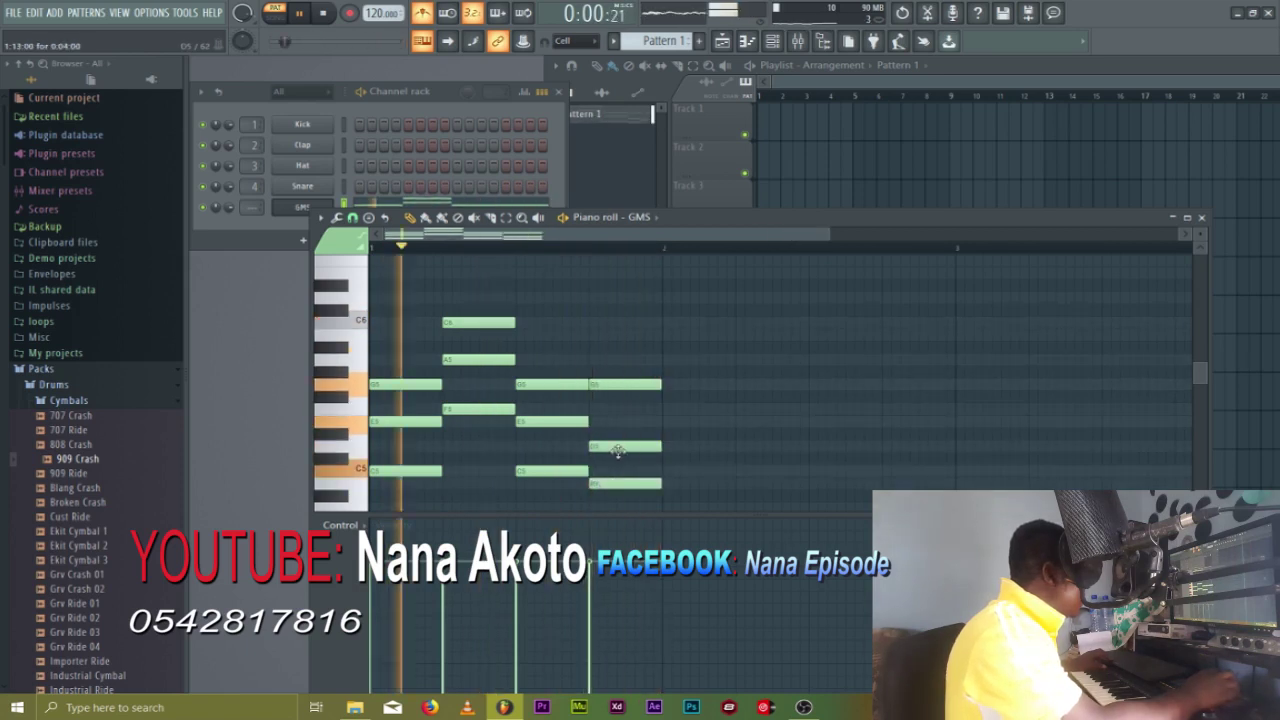
Set the project tempo to 110 BPM while the four-chord pattern plays
left_click_drag(679, 220, 667, 196)
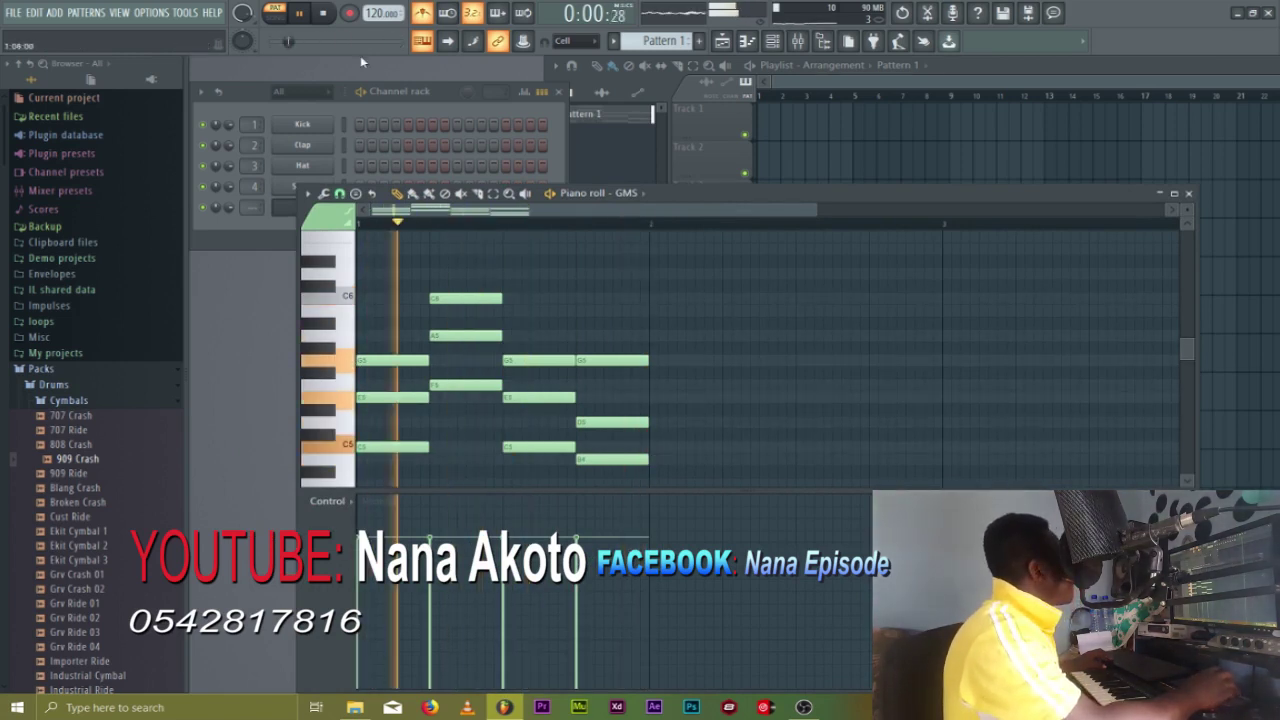
left_click_drag(376, 14, 376, 32)
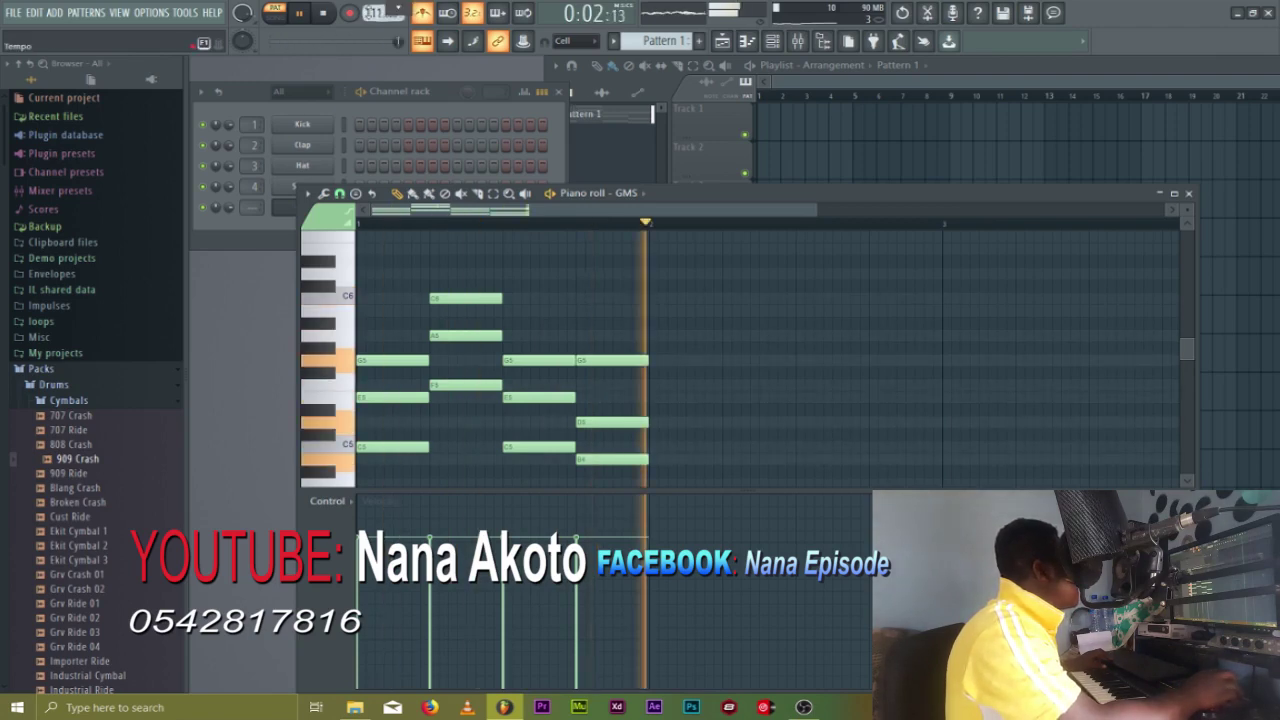
left_click_drag(376, 13, 376, 18)
Try the Keys 1 program in the GMS Leads & Synths bank and load Lead 3 instead
left_click_drag(742, 193, 898, 127)
left_click(502, 296)
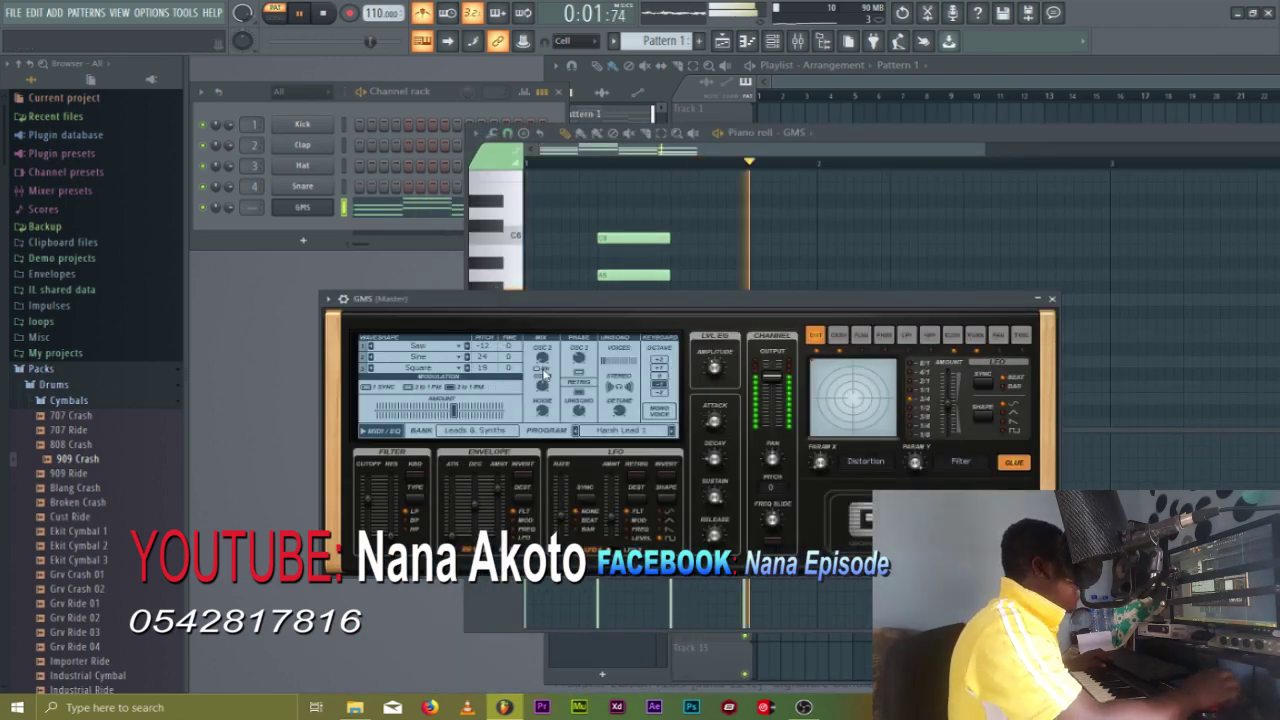
left_click(627, 432)
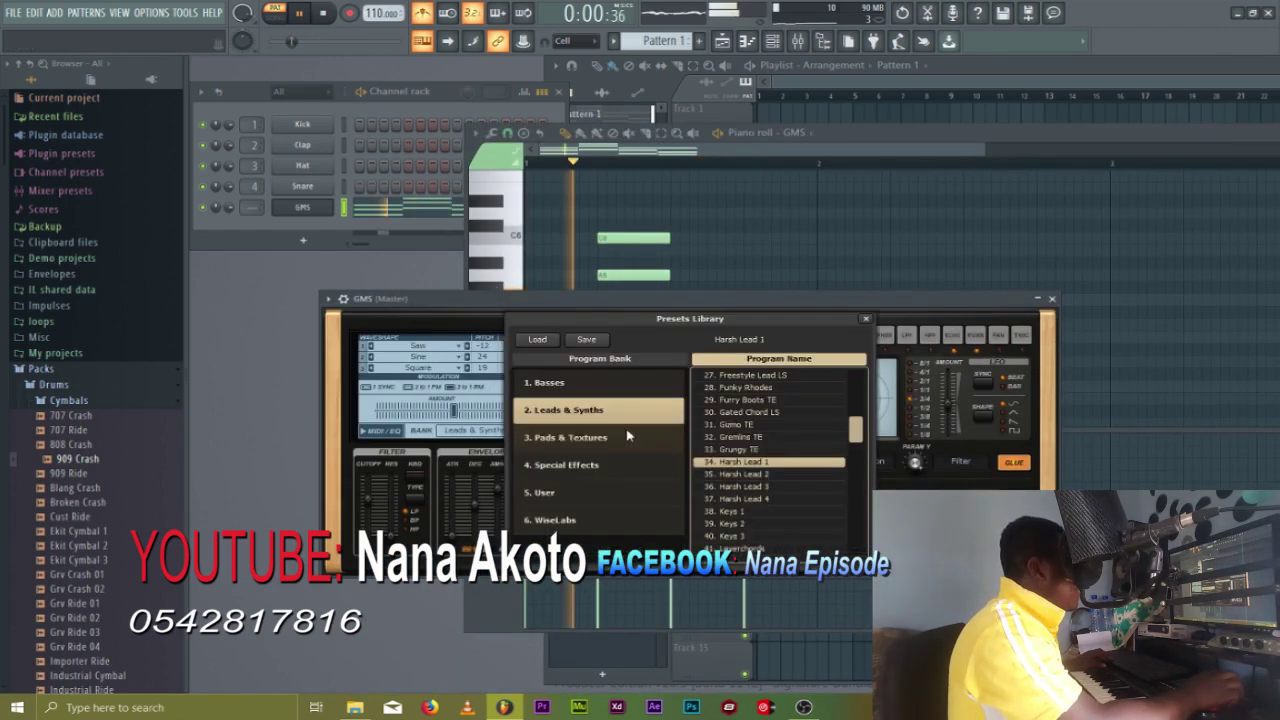
left_click(778, 512)
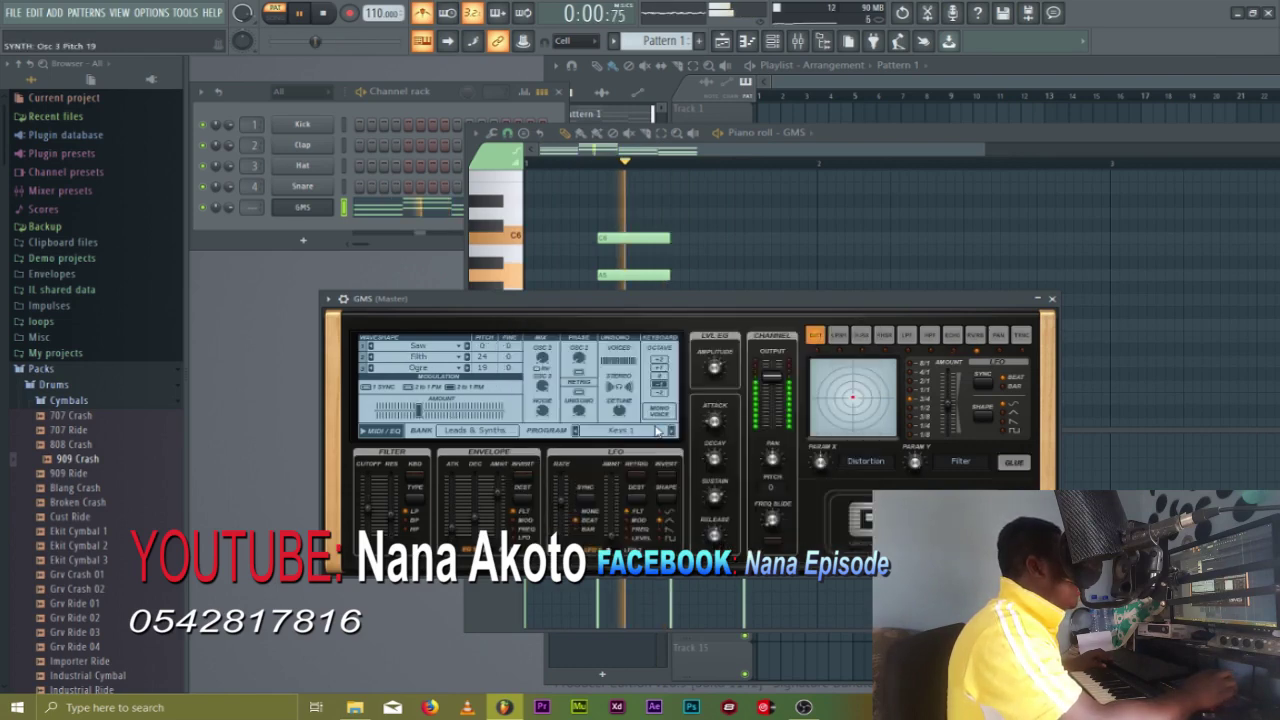
left_click(655, 429)
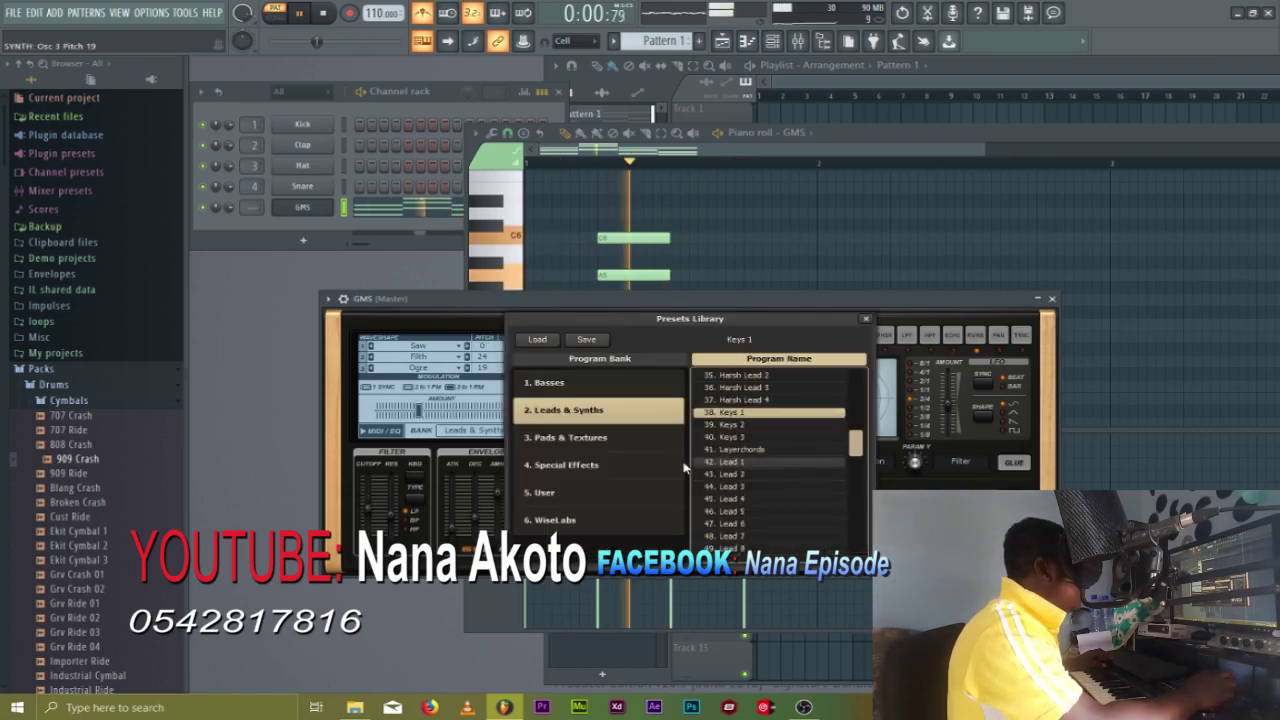
left_click(769, 489)
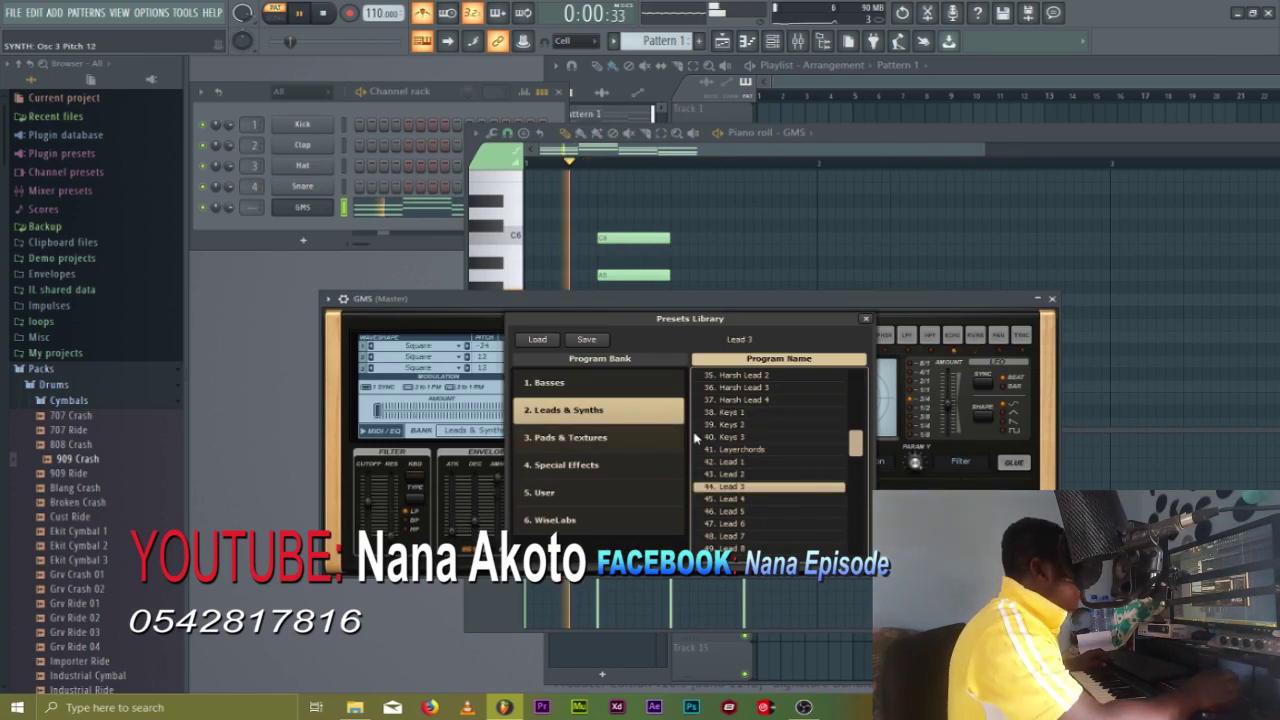
scroll(697, 437, "up", 2)
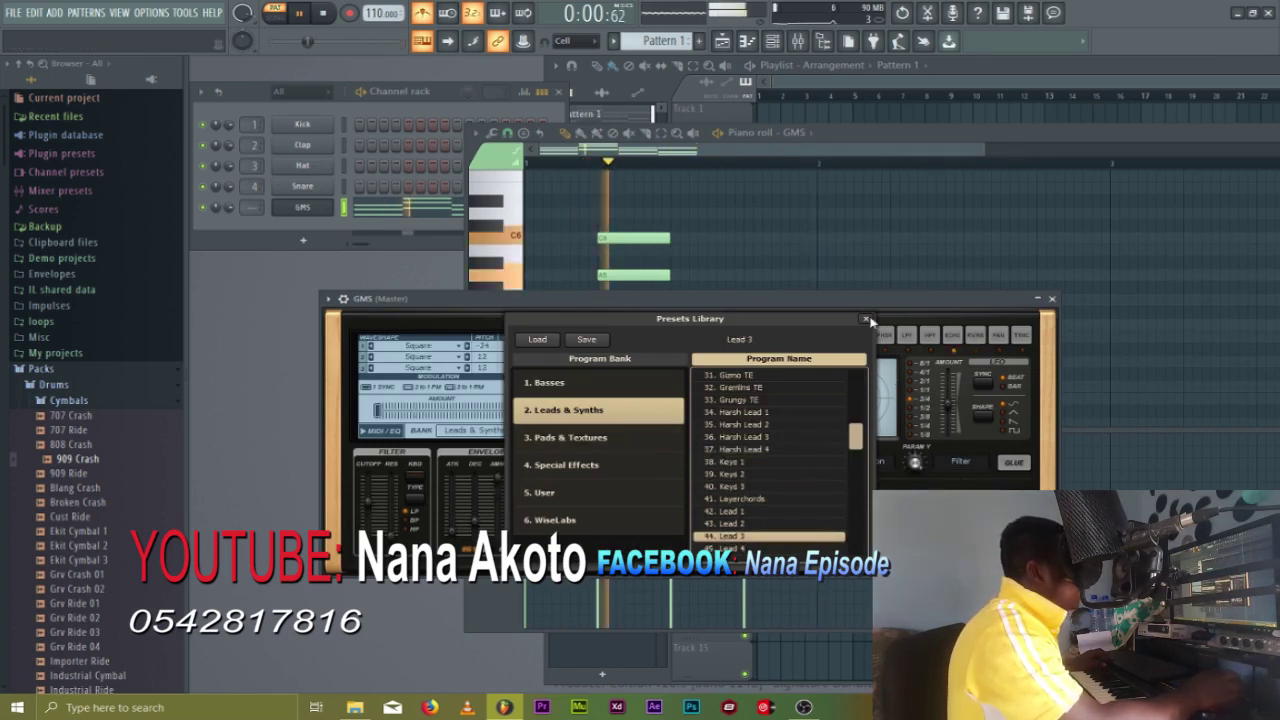
left_click(866, 320)
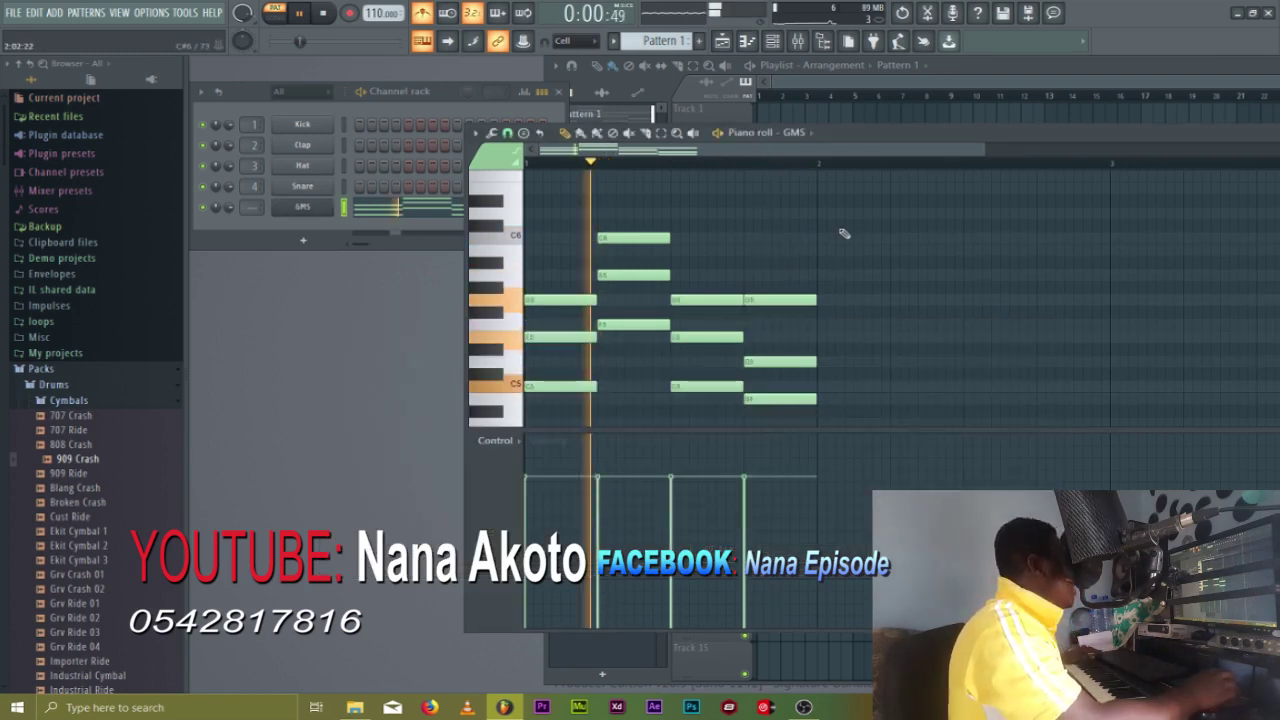
Stretch all four GMS chords to two beats each so the progression spans two bars
left_click_drag(557, 194, 1134, 320)
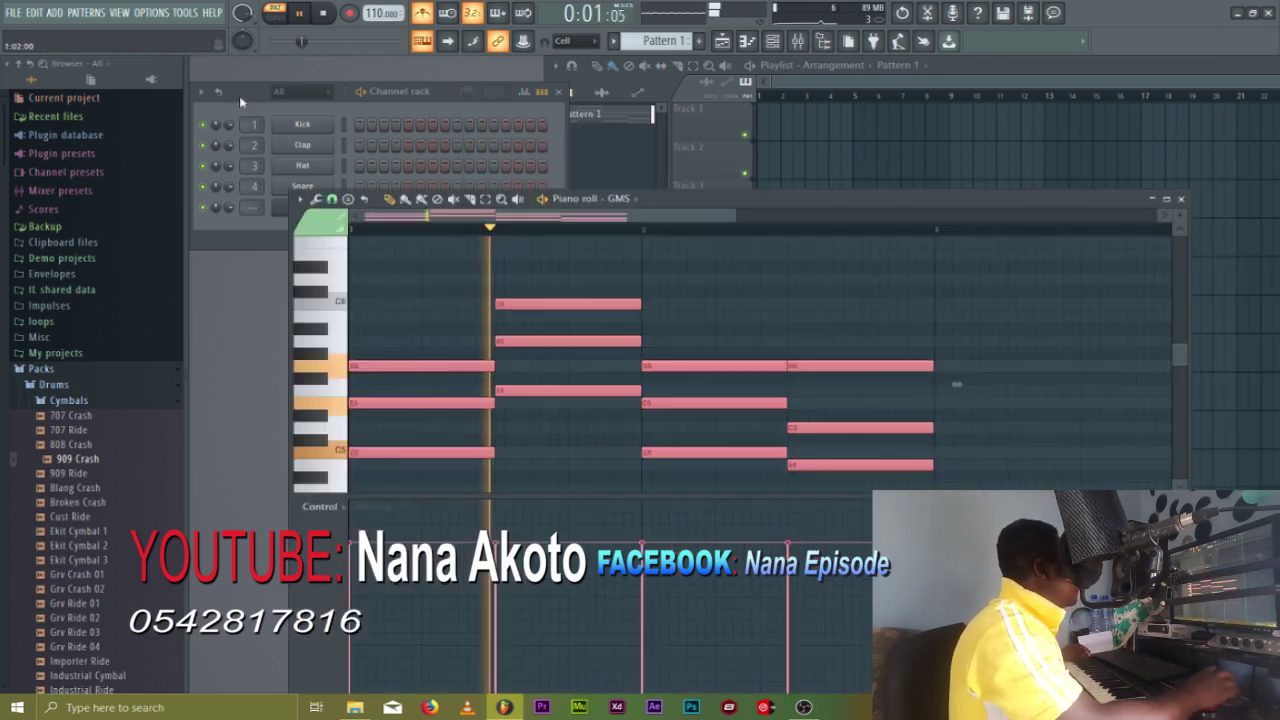
left_click(239, 96)
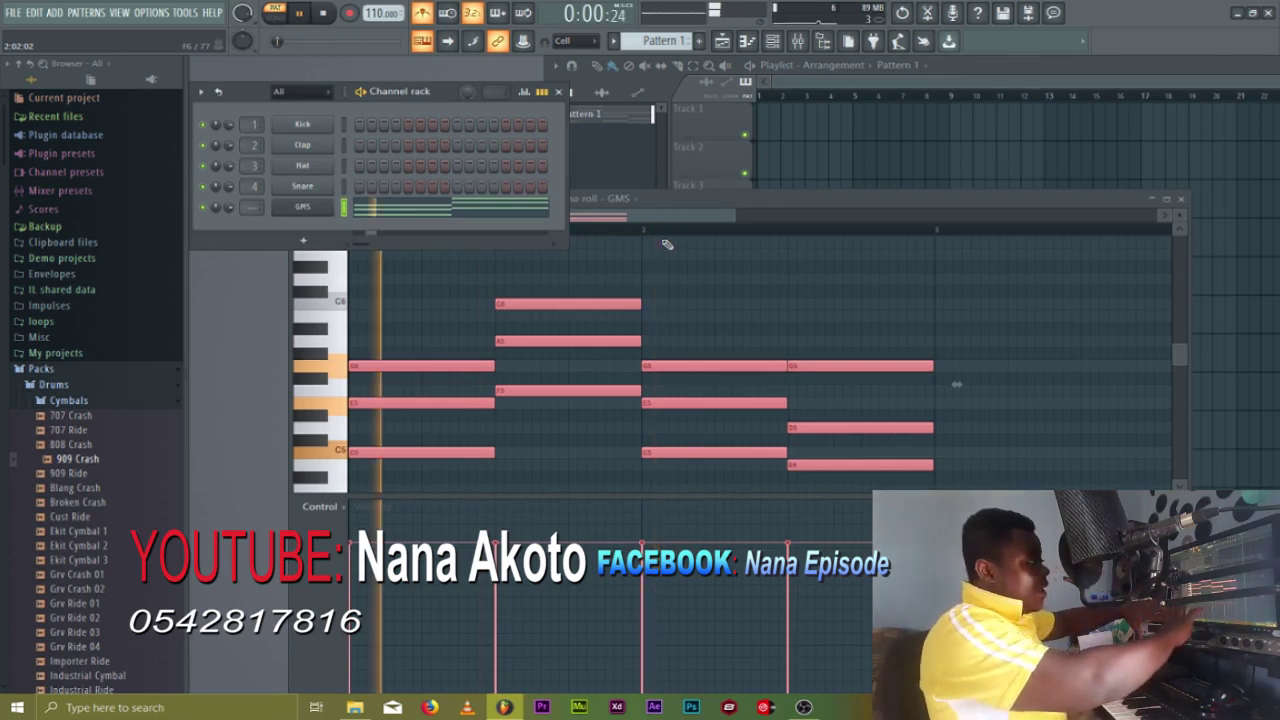
left_click(828, 198)
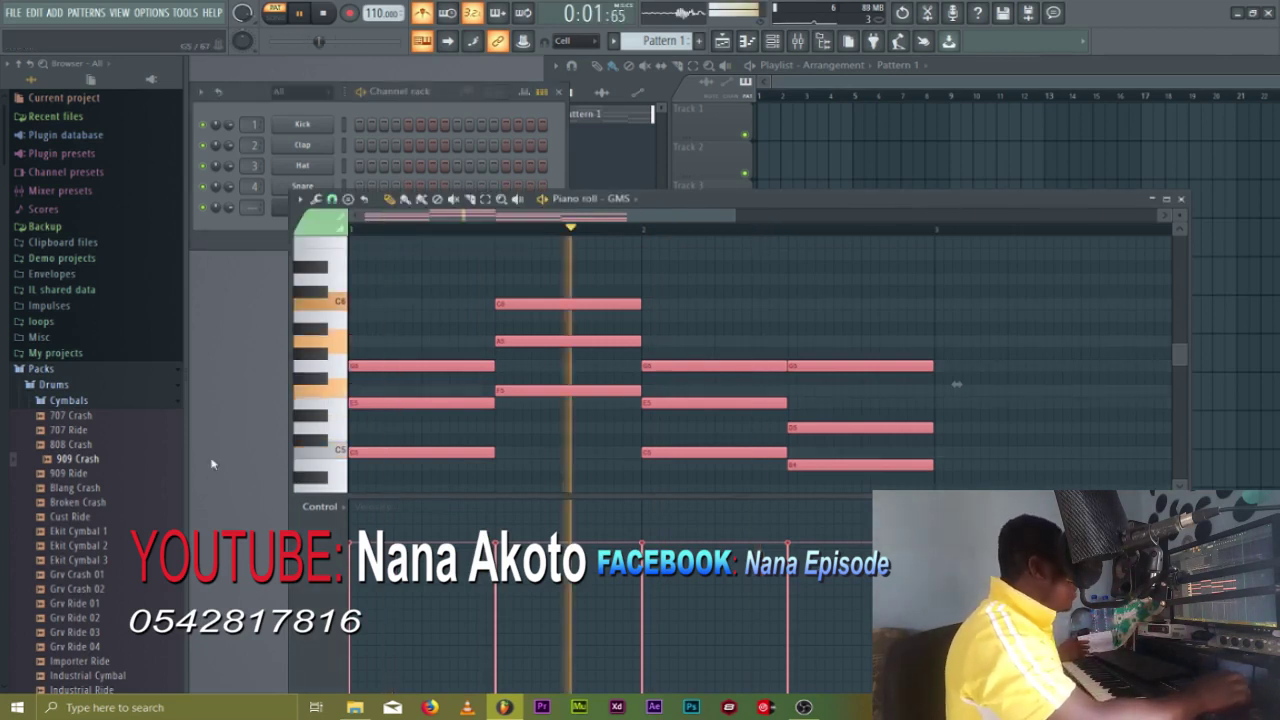
Add a Sytrus synth channel and open its empty piano roll
left_click(302, 243)
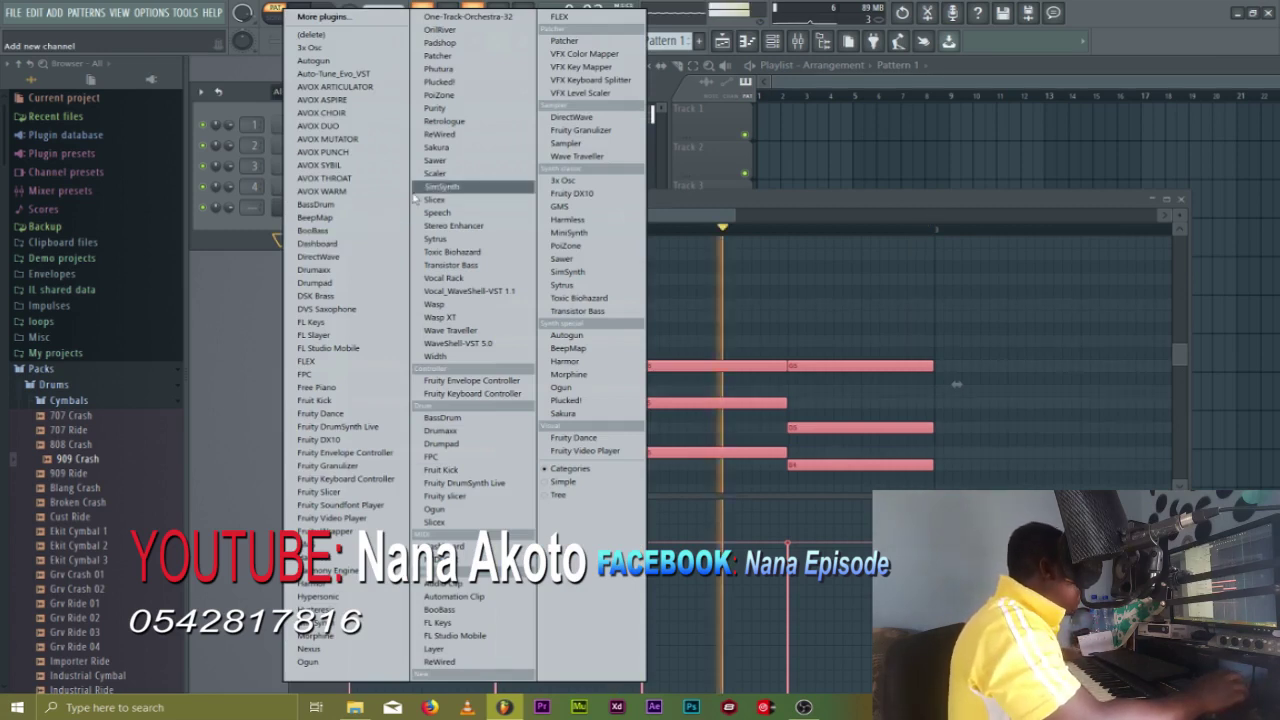
left_click(558, 414)
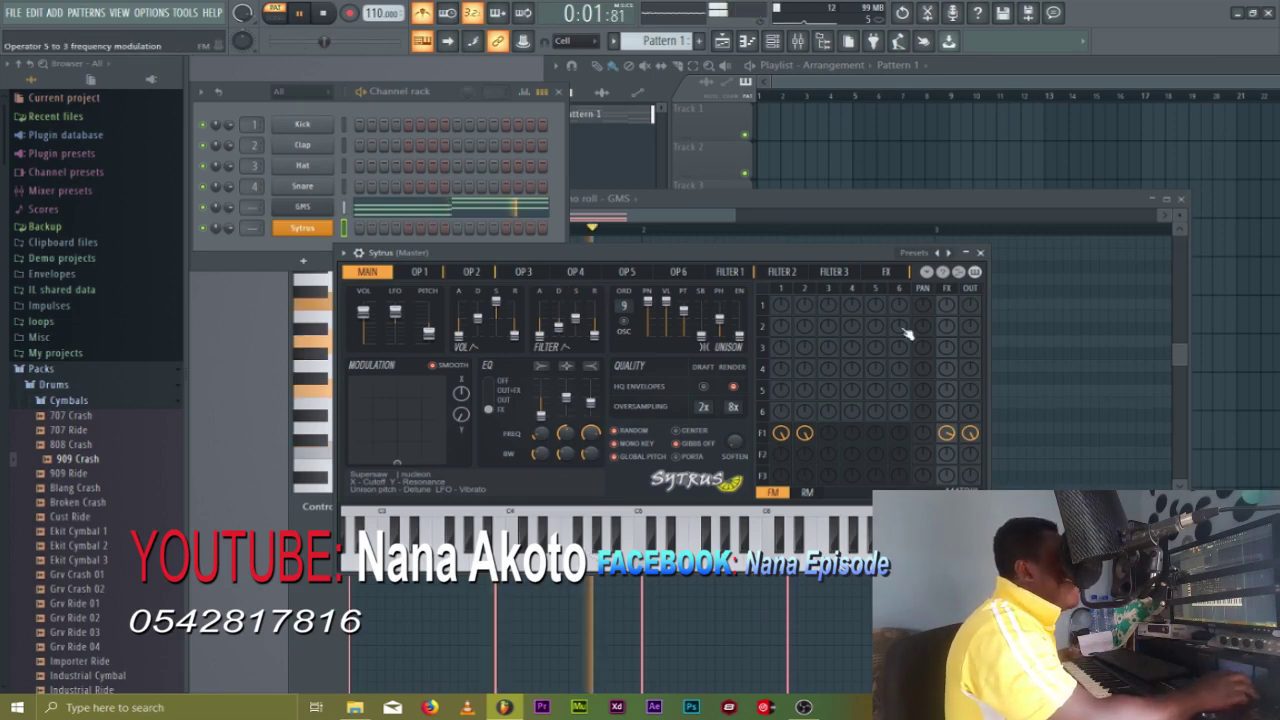
left_click(980, 253)
left_click(657, 243)
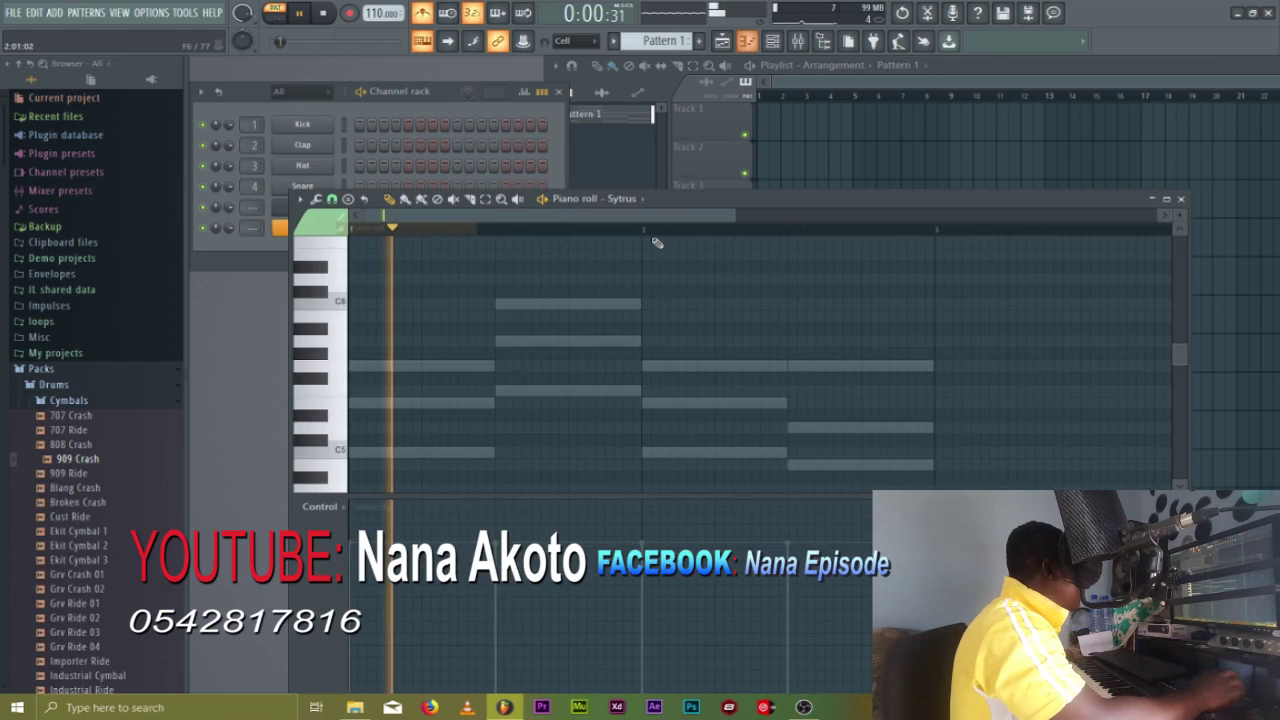
Draw a two-bar Sytrus melody of one-step notes, starting with E5 on step 1 and C5 on step 4 and ending on G5
left_click(474, 455)
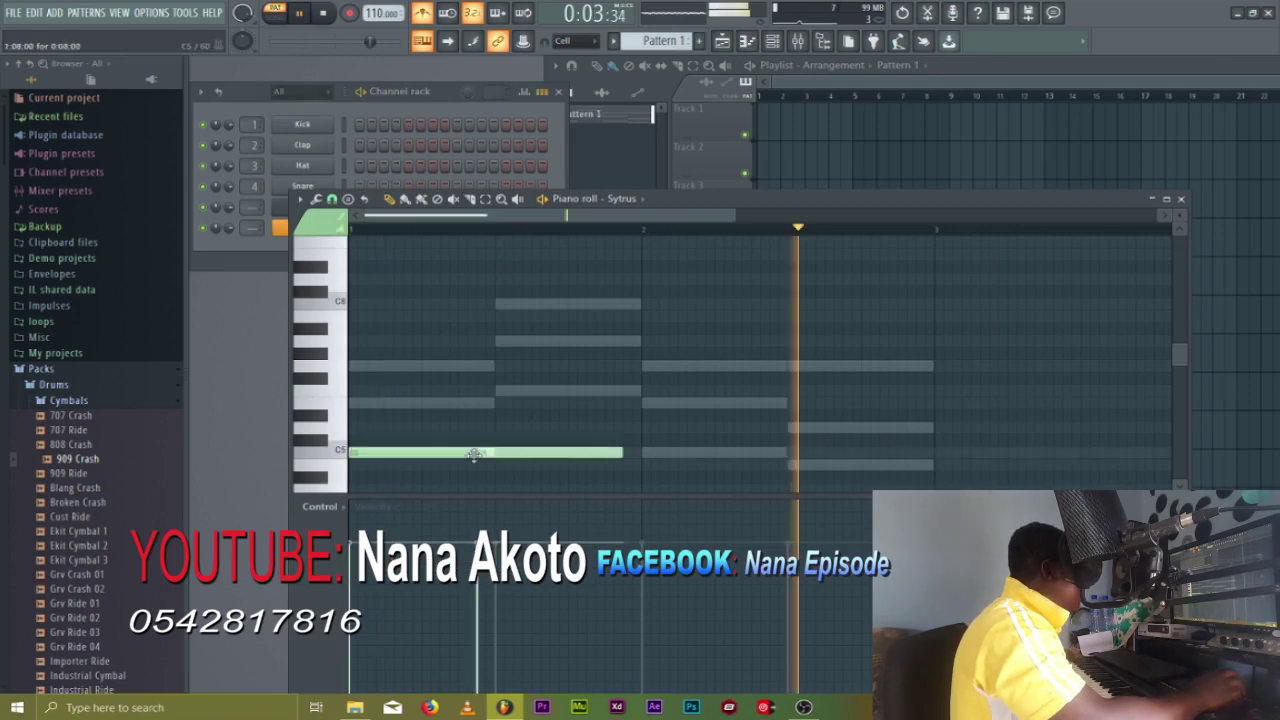
right_click(484, 455)
left_click_drag(488, 455, 360, 456)
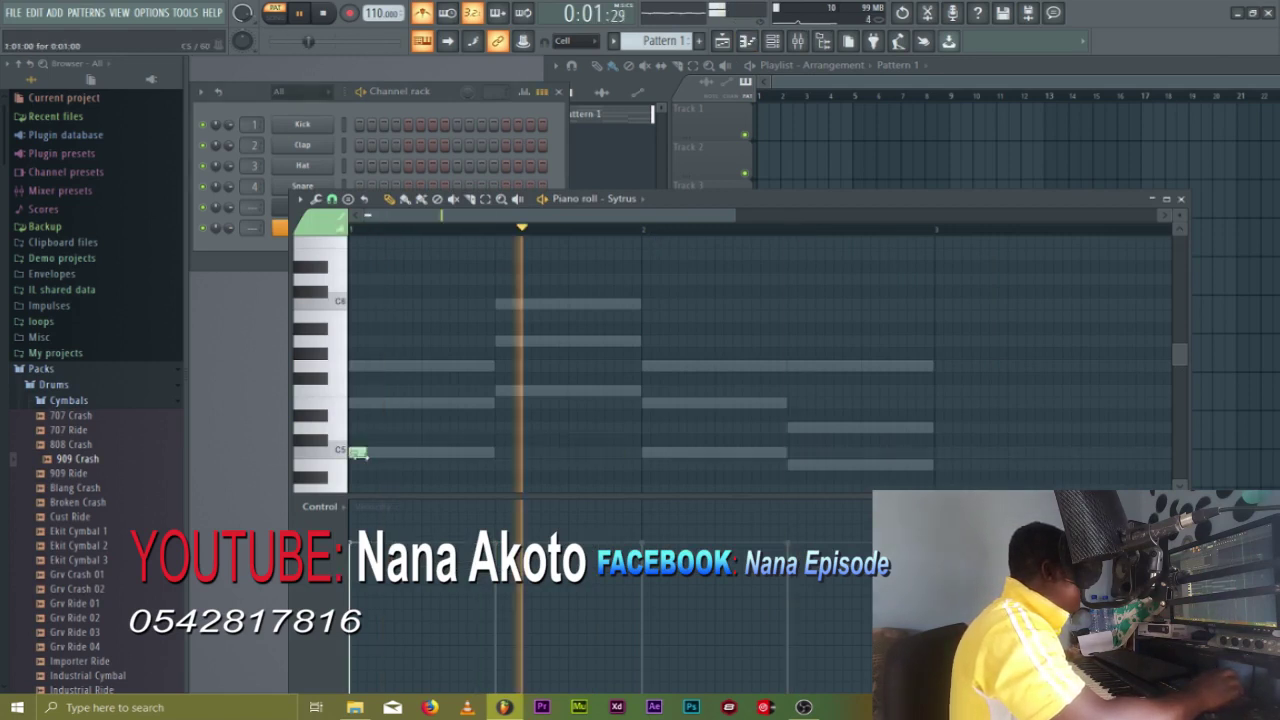
left_click(424, 403)
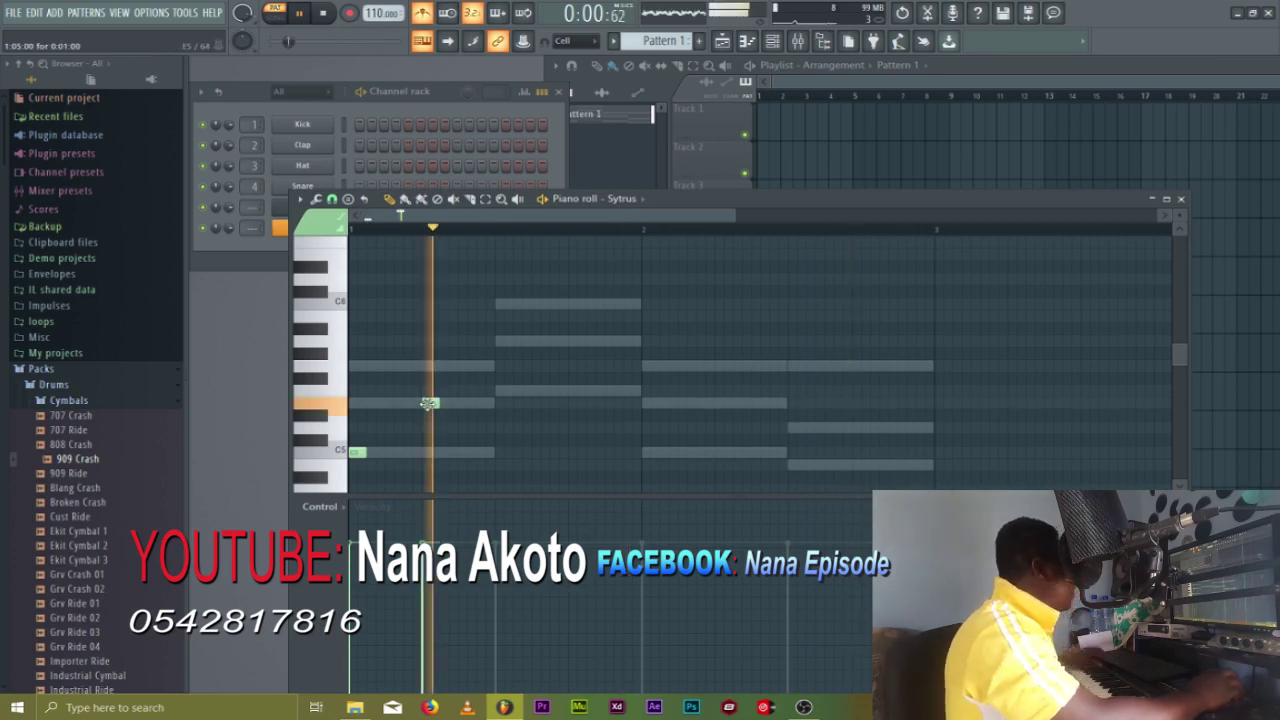
left_click_drag(428, 403, 384, 403)
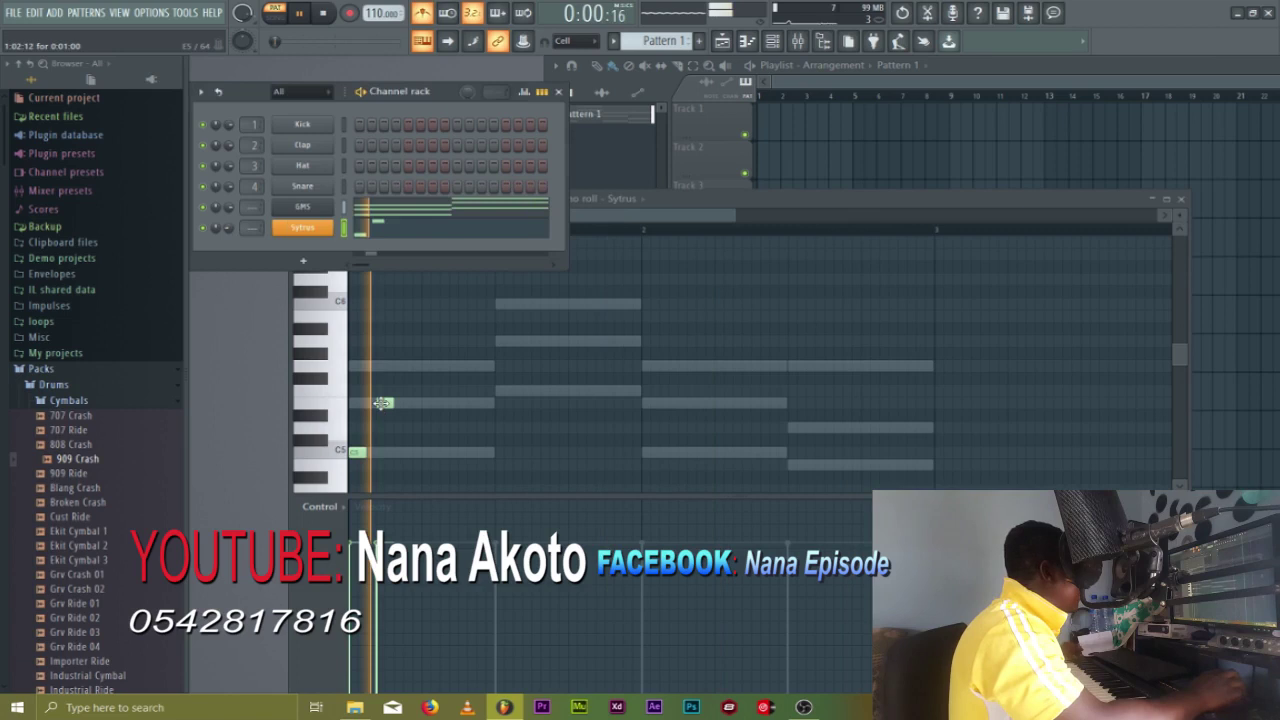
left_click_drag(382, 403, 358, 403)
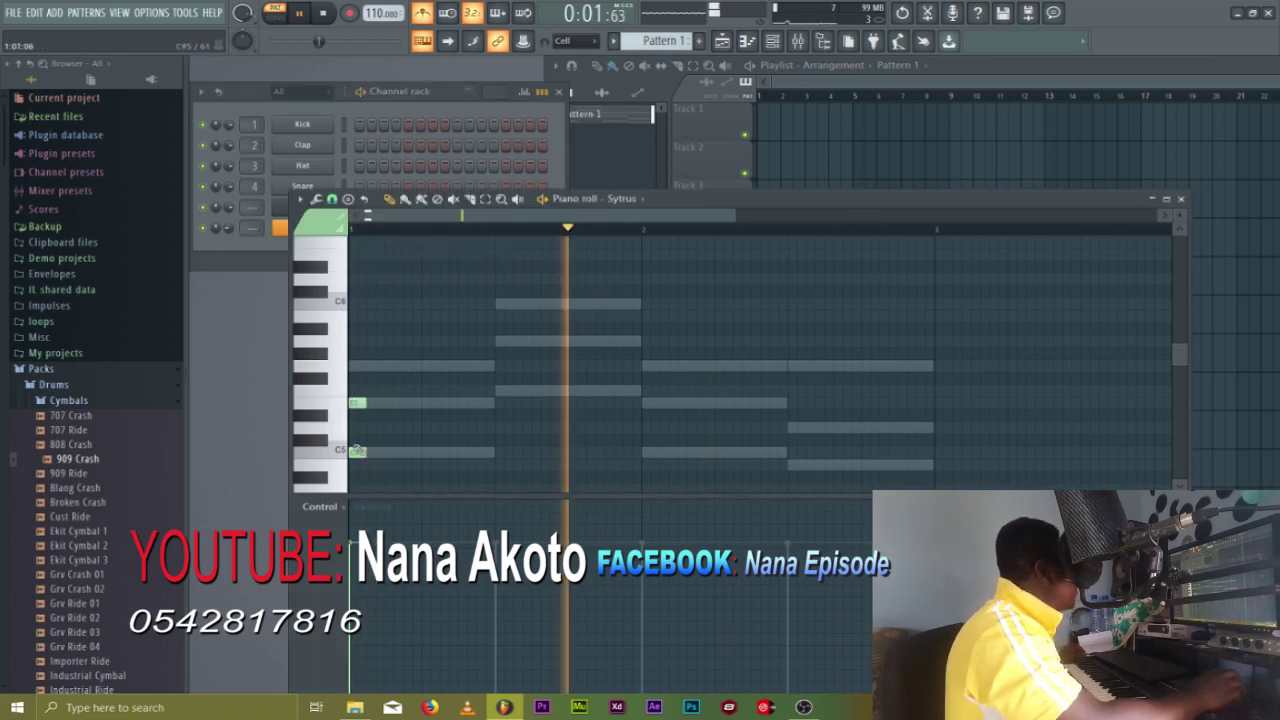
left_click_drag(357, 451, 411, 452)
left_click(897, 366)
Close the Sytrus piano roll and widen the channel rack to show all 32 steps
left_click(1181, 199)
left_click_drag(568, 270, 814, 325)
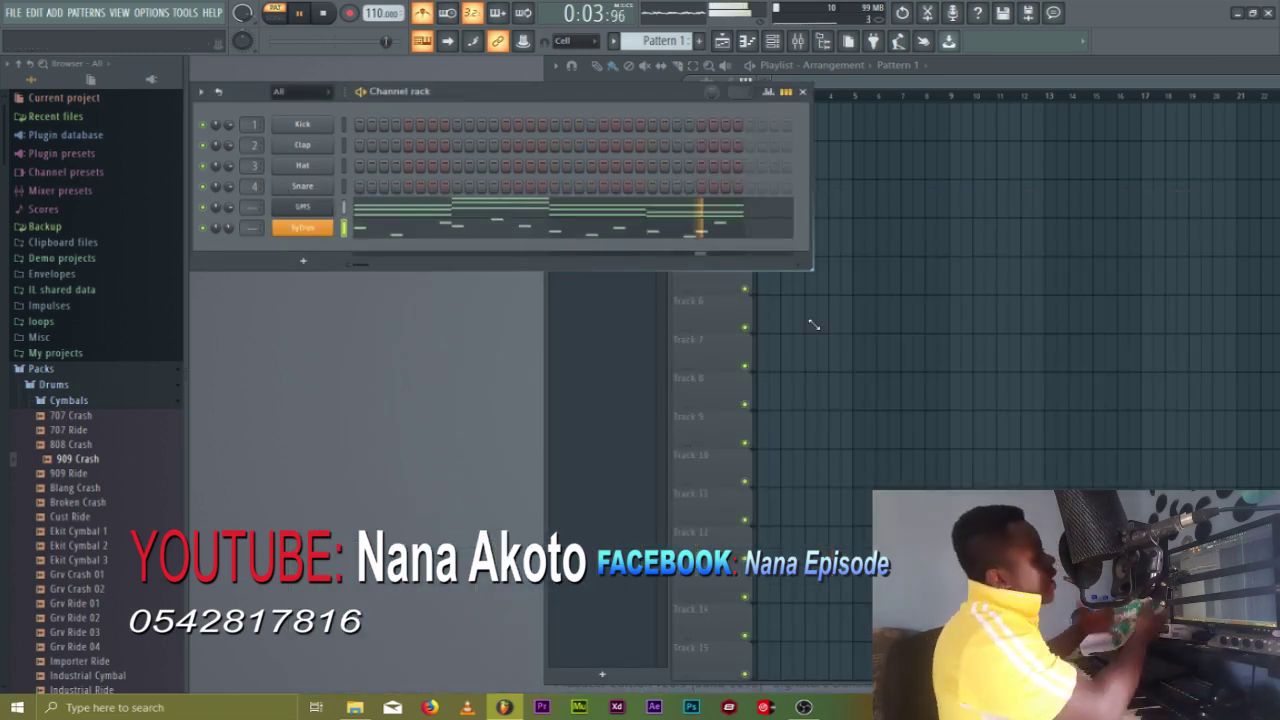
left_click_drag(814, 325, 755, 332)
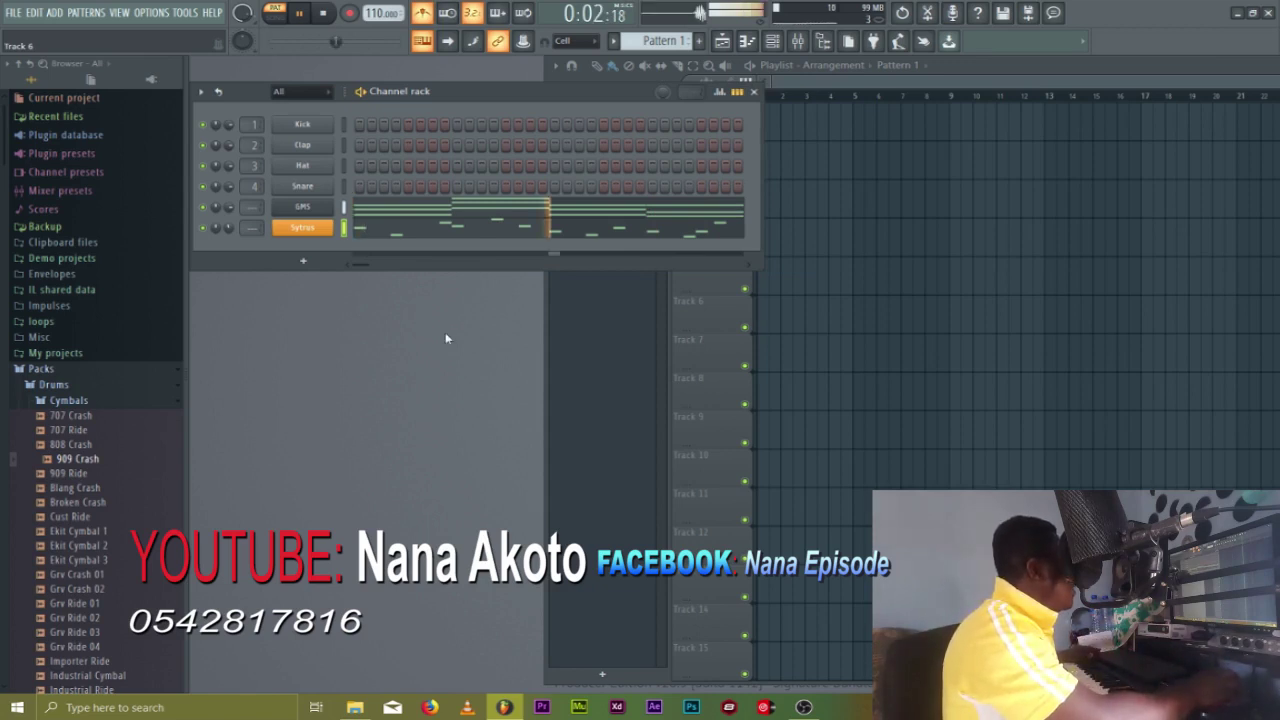
Add a hat hit on step 1 and play back the pattern to hear it
left_click(310, 168)
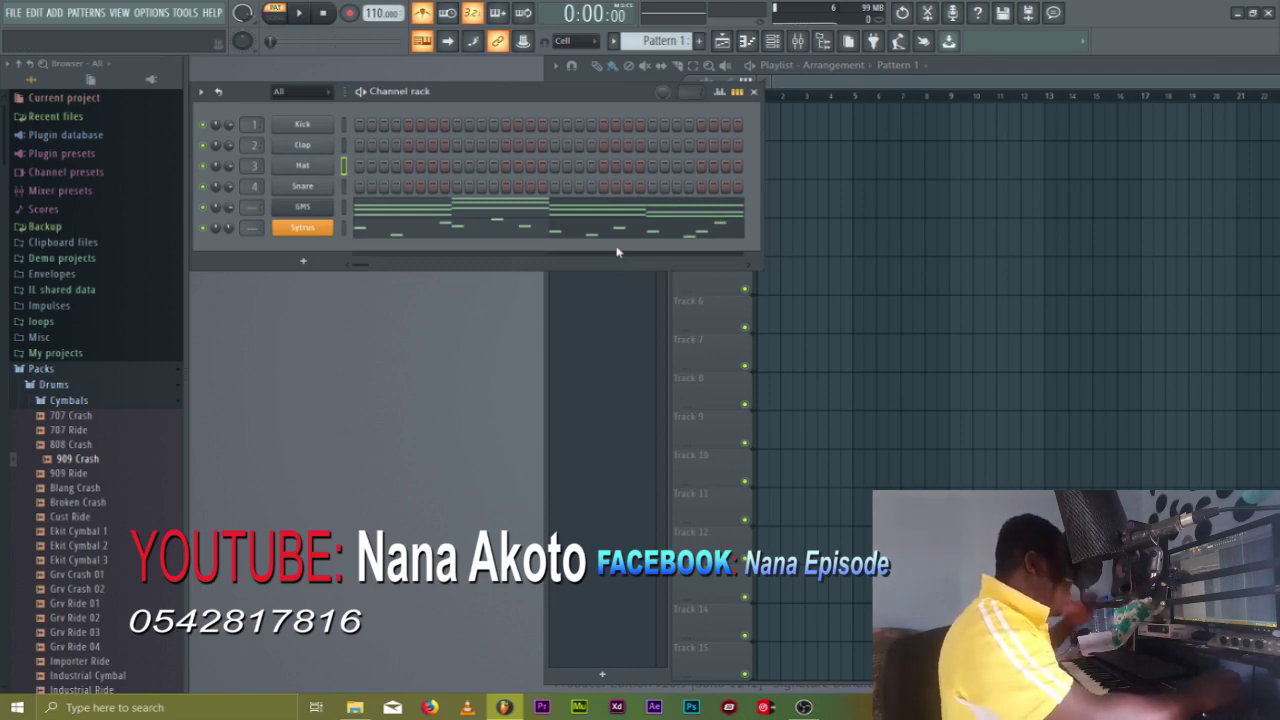
left_click(360, 166)
key("space")
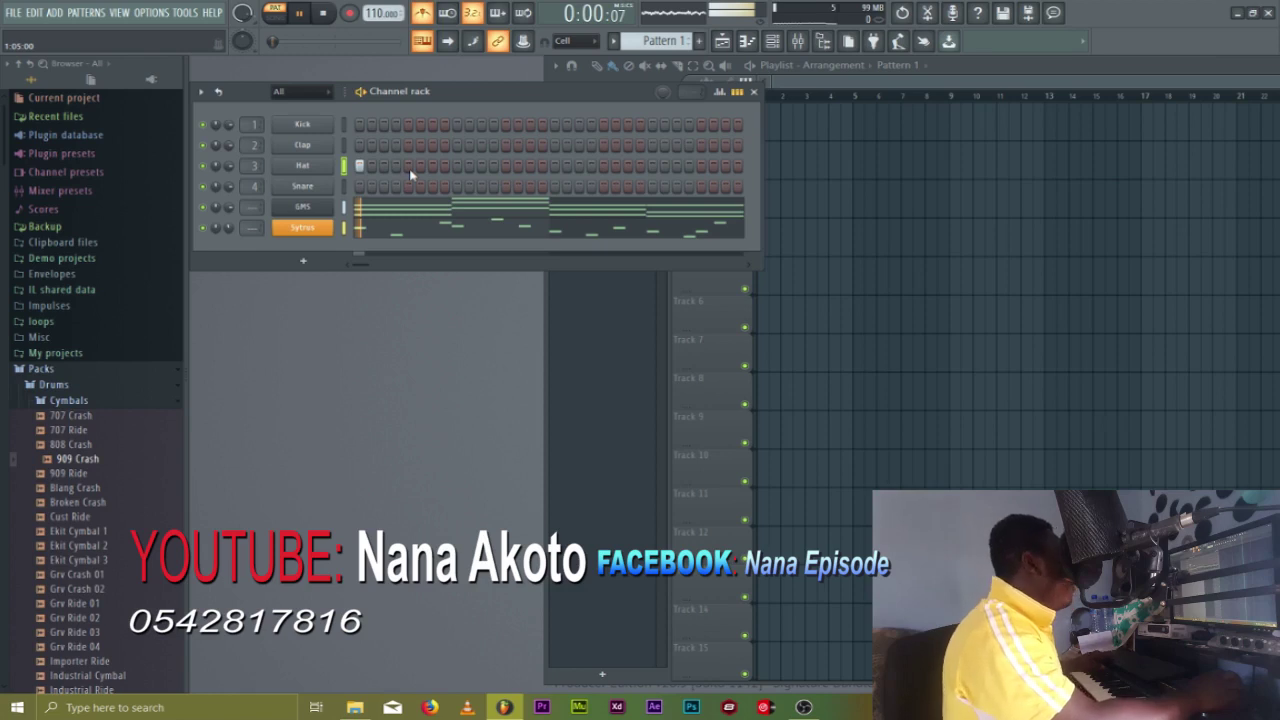
key("space")
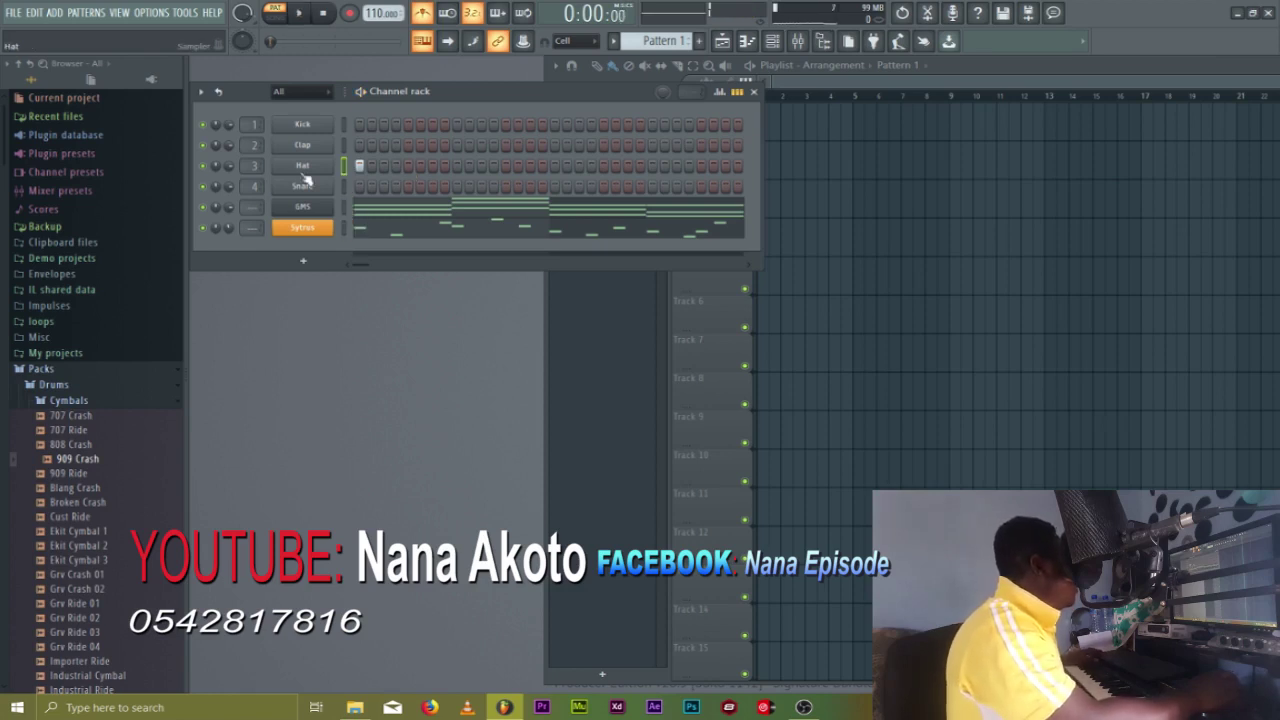
key("space")
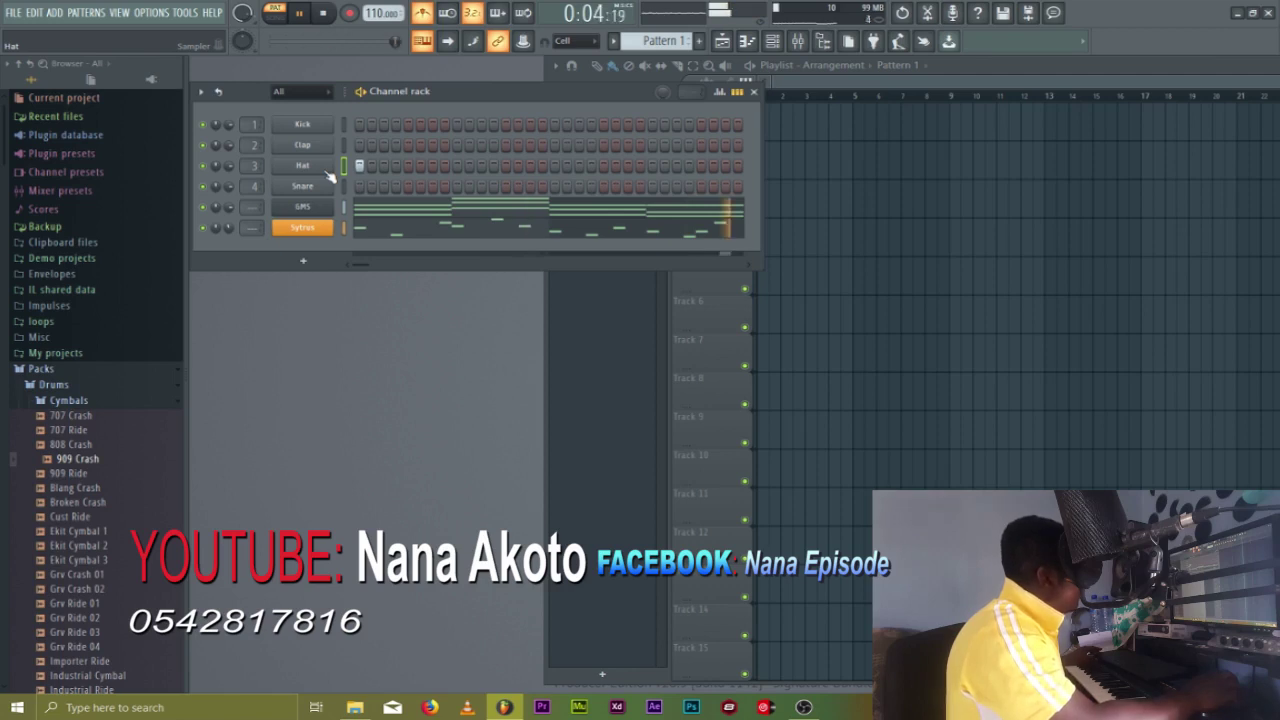
Add hat hits on steps 4, 7, 11, 13, 17, 20, 23, 27 and 29 during playback
left_click(383, 165)
left_click_drag(395, 168, 699, 167)
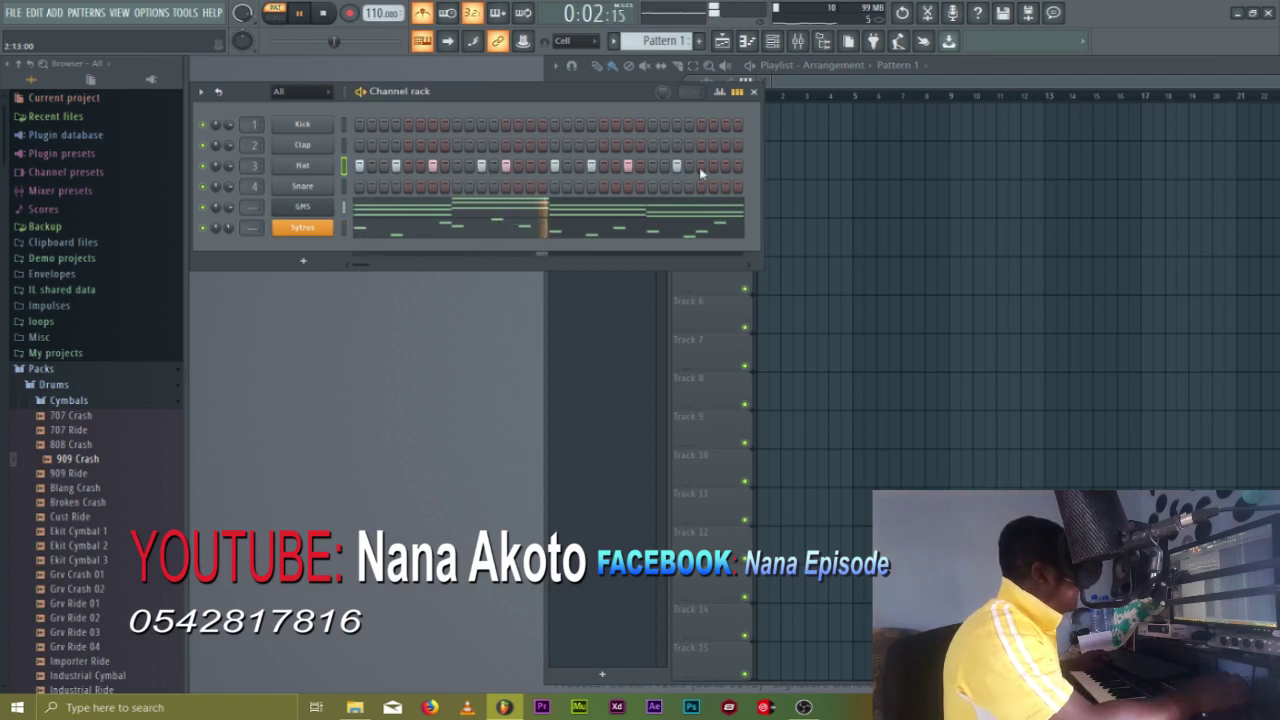
left_click(700, 167)
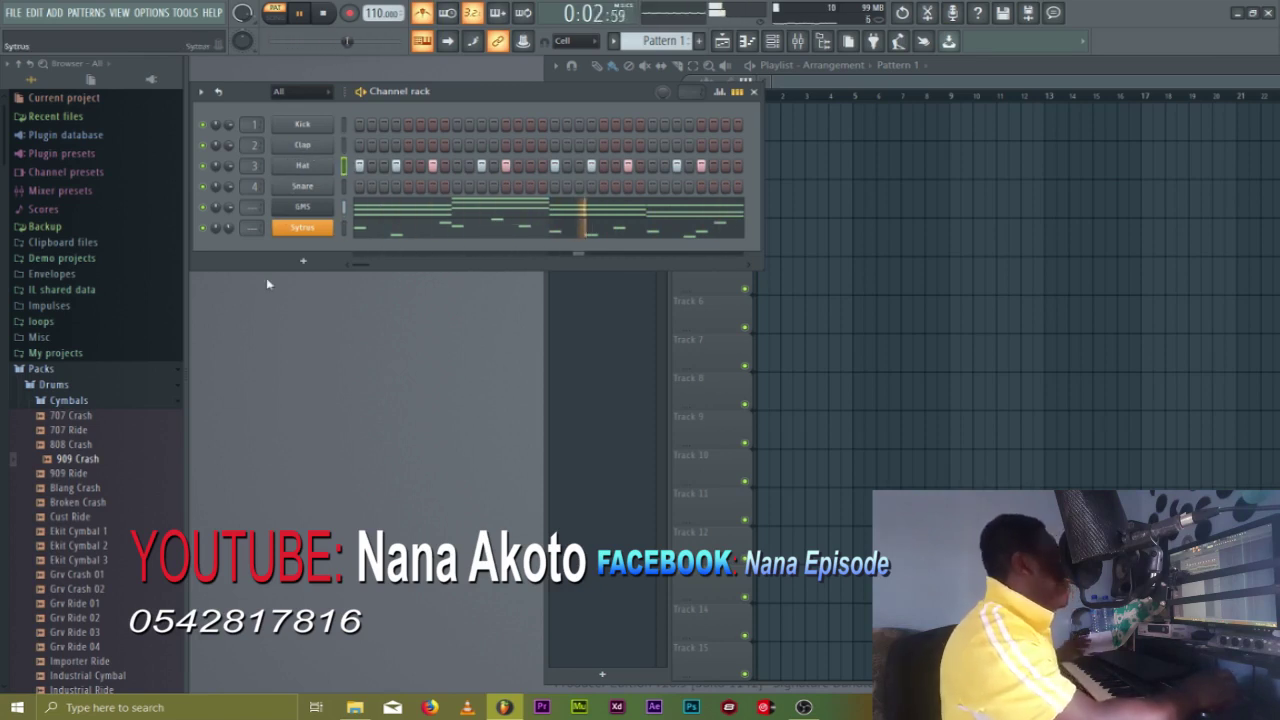
Save the project to the Desktop as an FL Studio song file named ssd
scroll(104, 537, "down", 6)
scroll(104, 537, "down", 3)
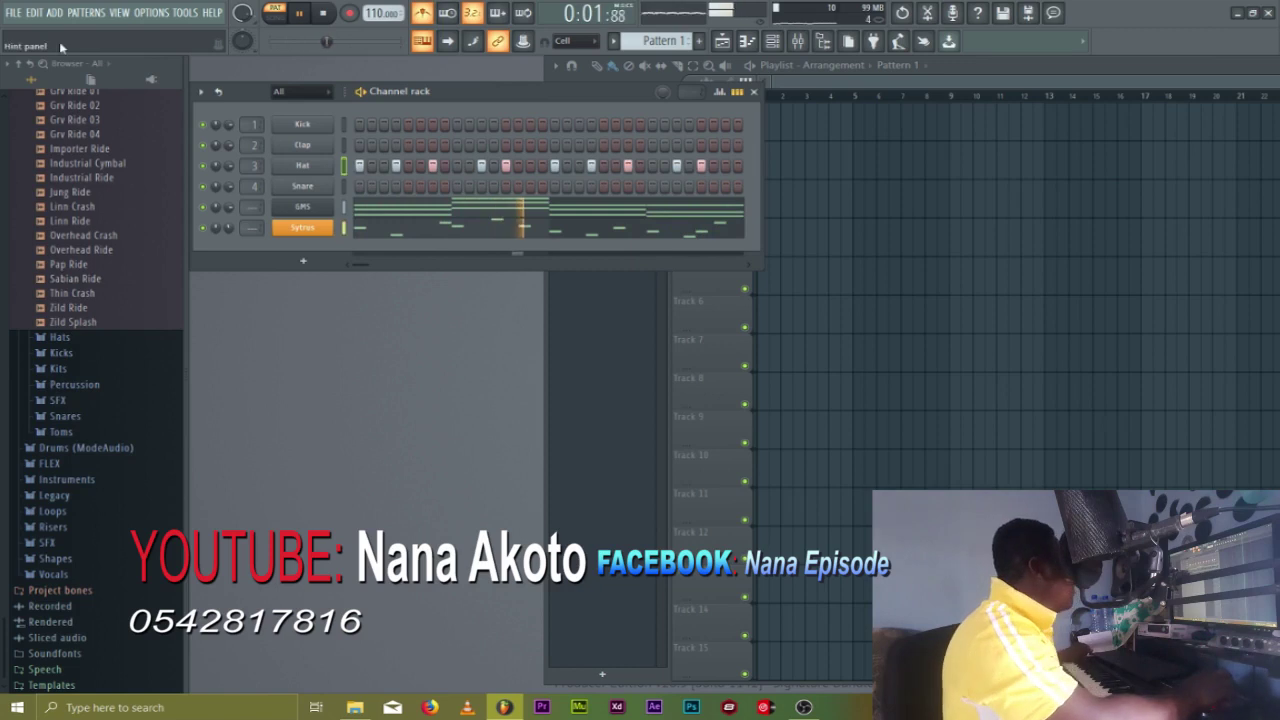
left_click(13, 12)
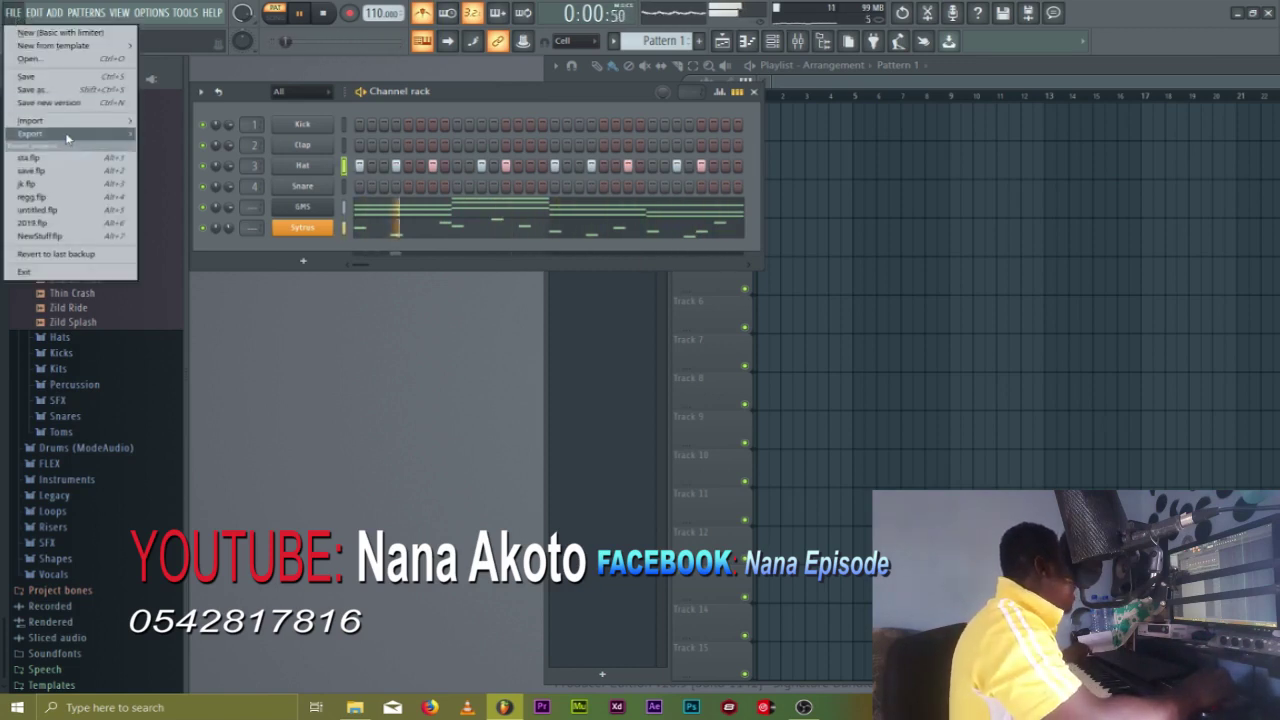
left_click(54, 78)
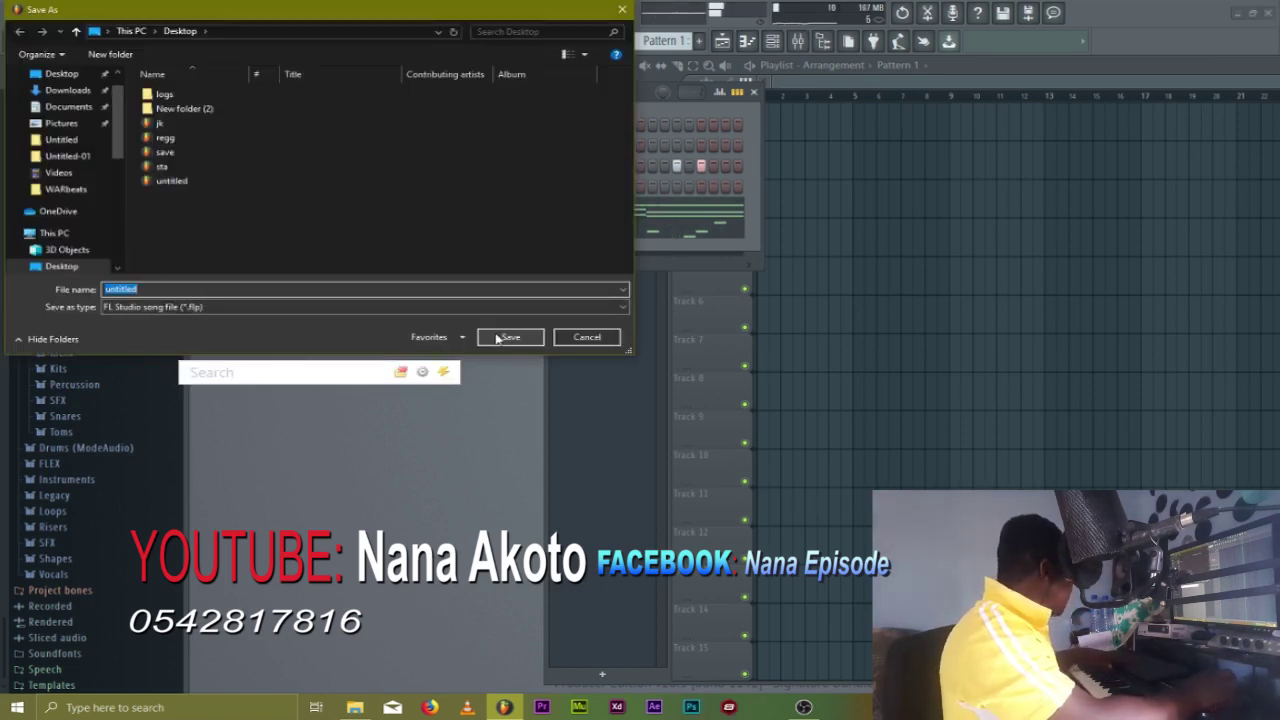
type("ssd")
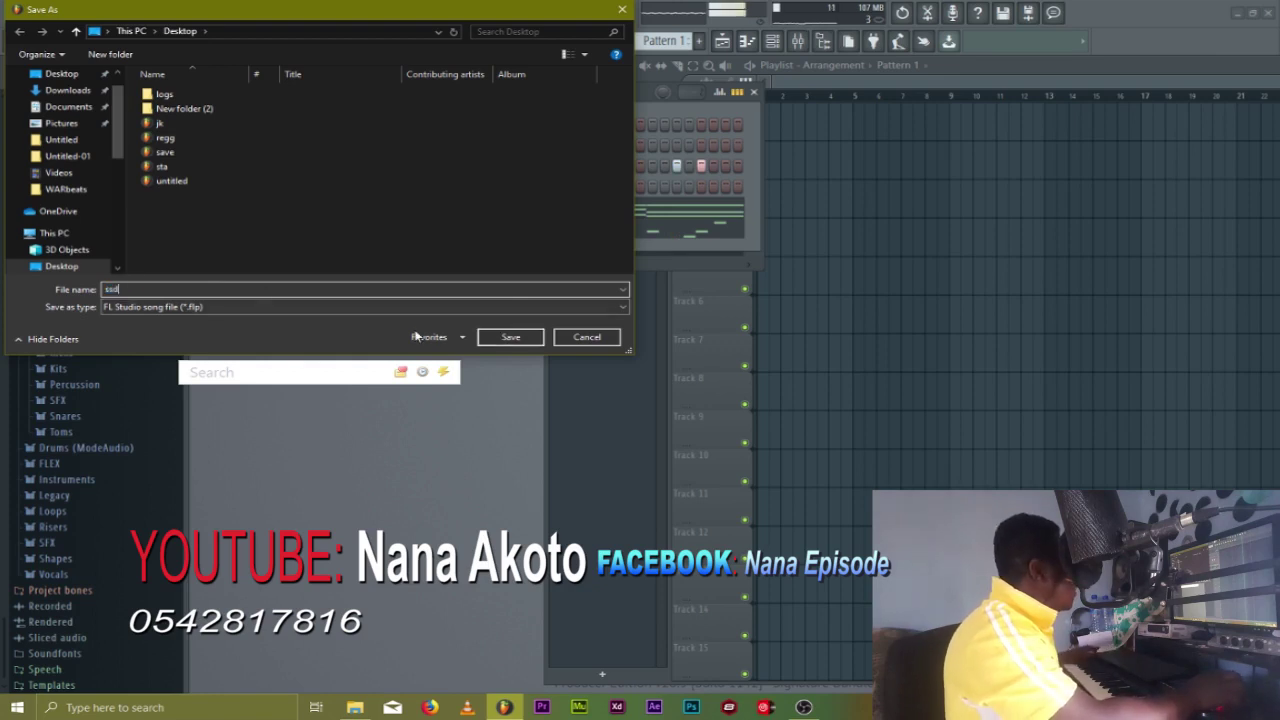
key("Return")
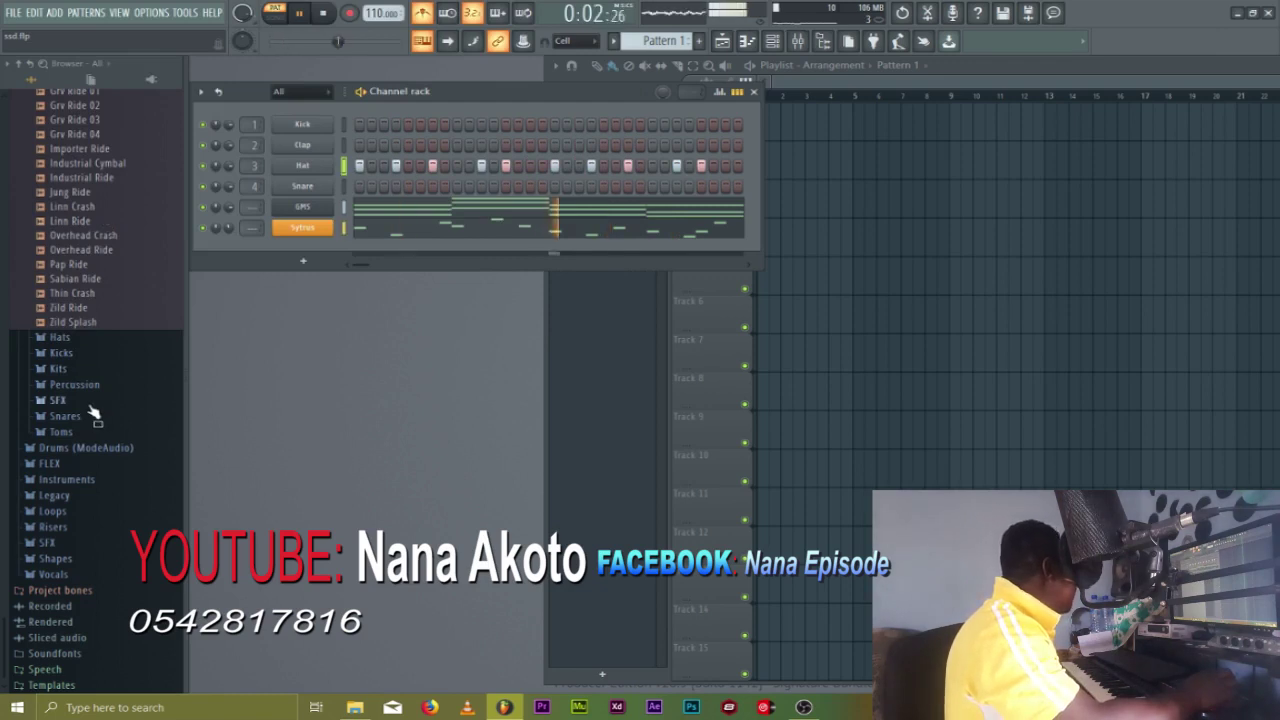
Audition samples from the Snares pack and replace the Snare channel's sound with GM Snare
left_click(92, 413)
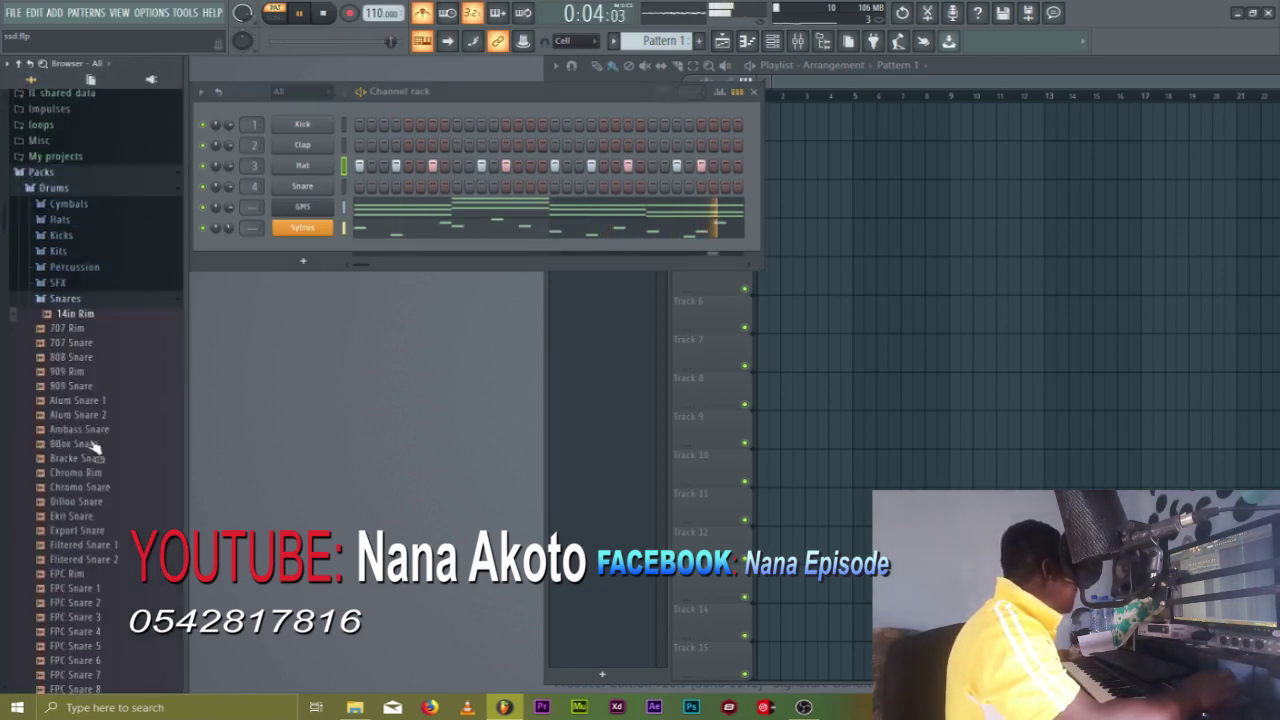
left_click(104, 392)
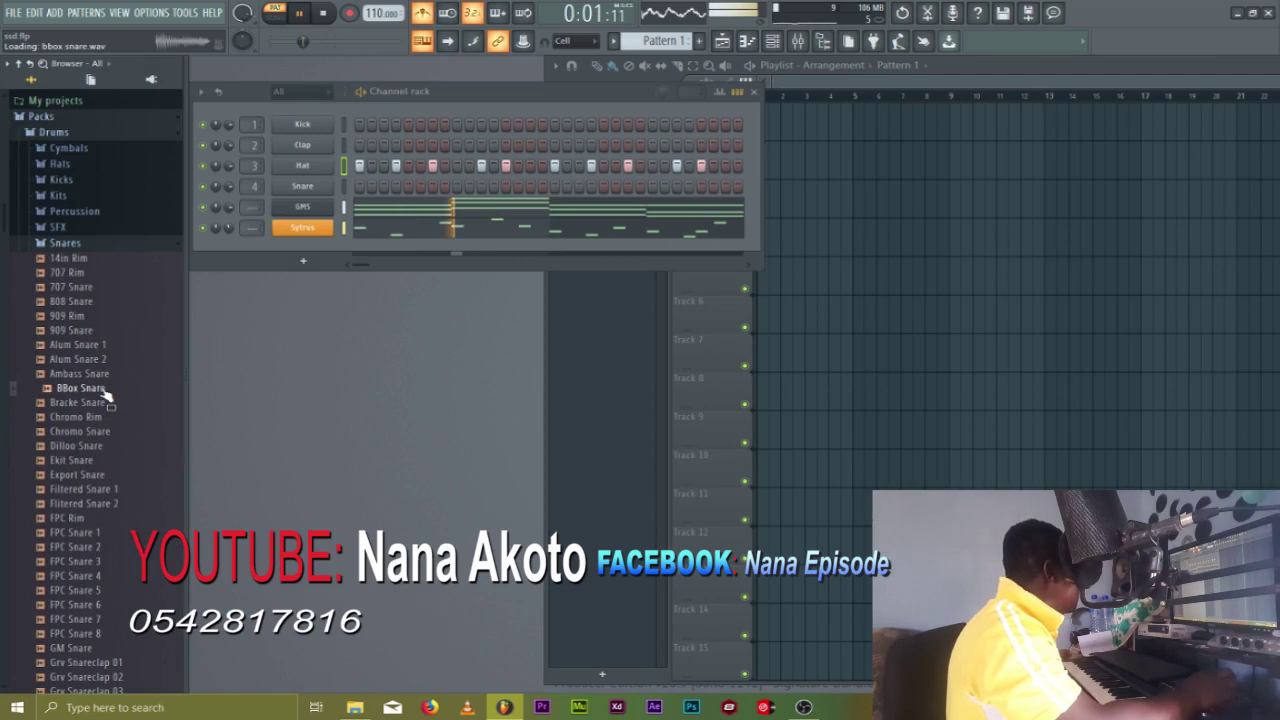
scroll(100, 390, "down", 4)
left_click(97, 396)
left_click(93, 416)
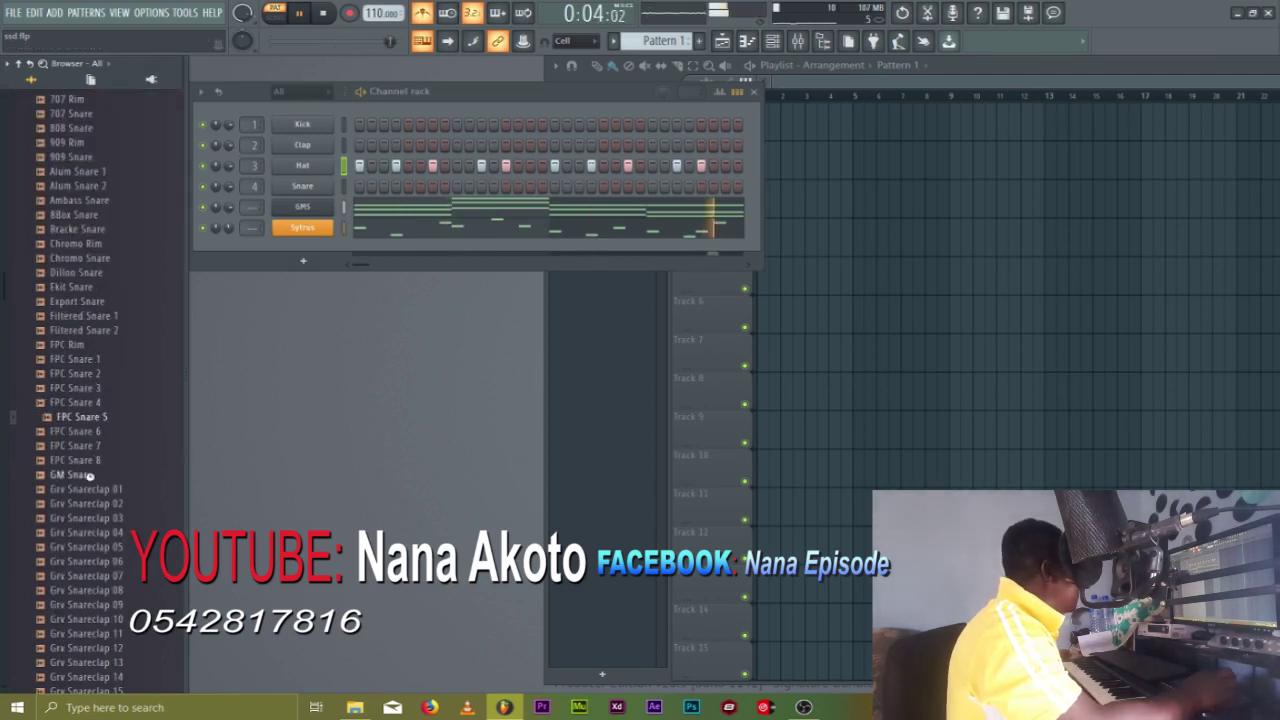
left_click(90, 476)
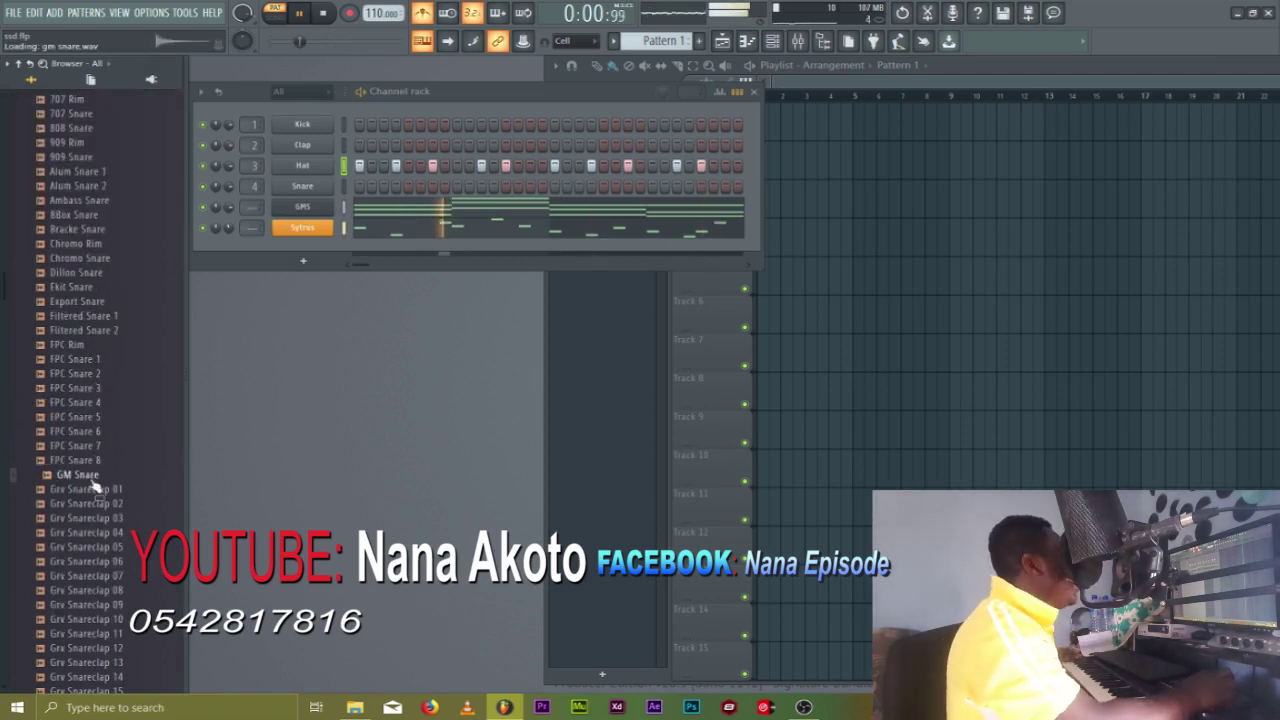
left_click_drag(148, 441, 306, 188)
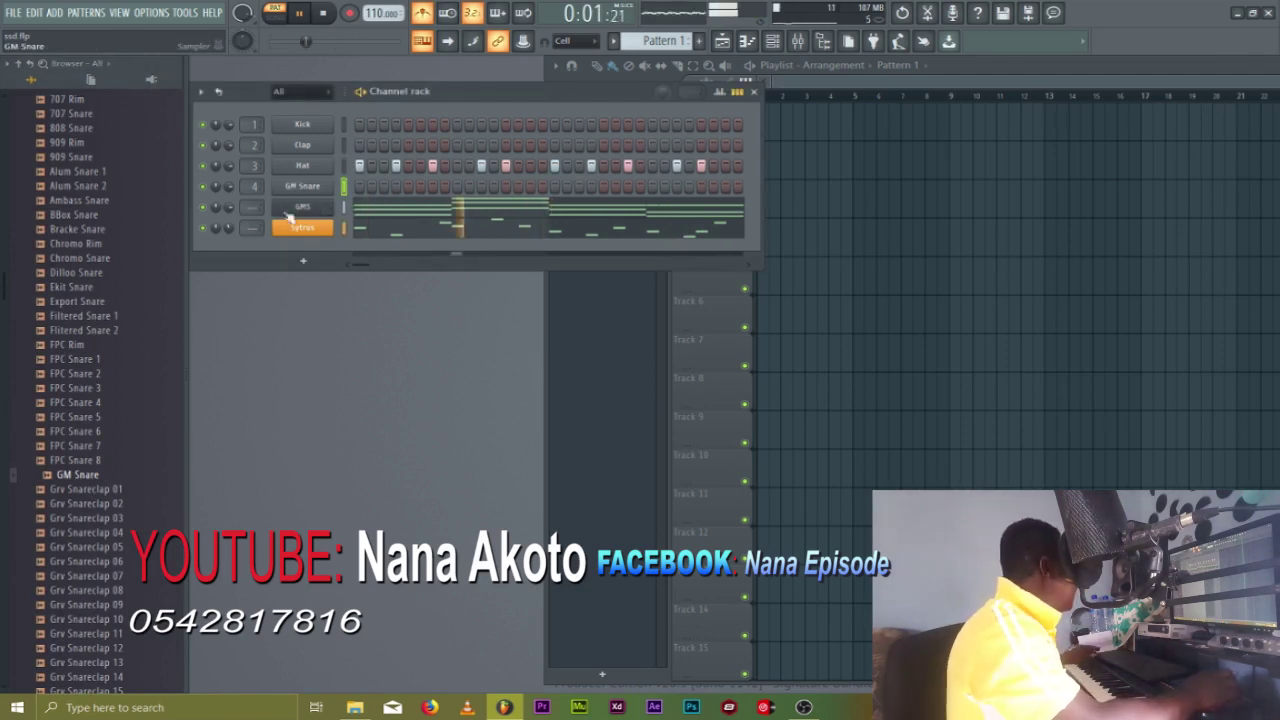
Audition more snare samples and load Loose Snare onto mixer track 4's snare channel
left_click(86, 547)
scroll(86, 563, "down", 6)
left_click(95, 579)
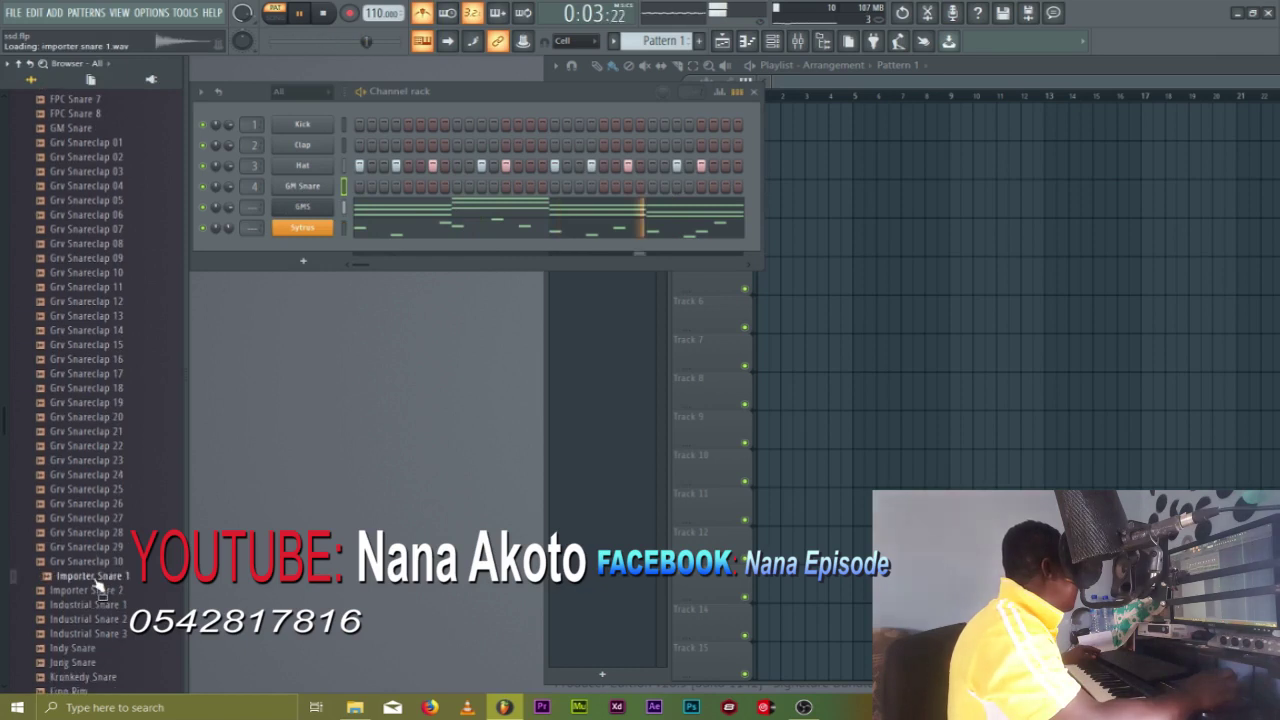
scroll(96, 582, "down", 5)
left_click(95, 428)
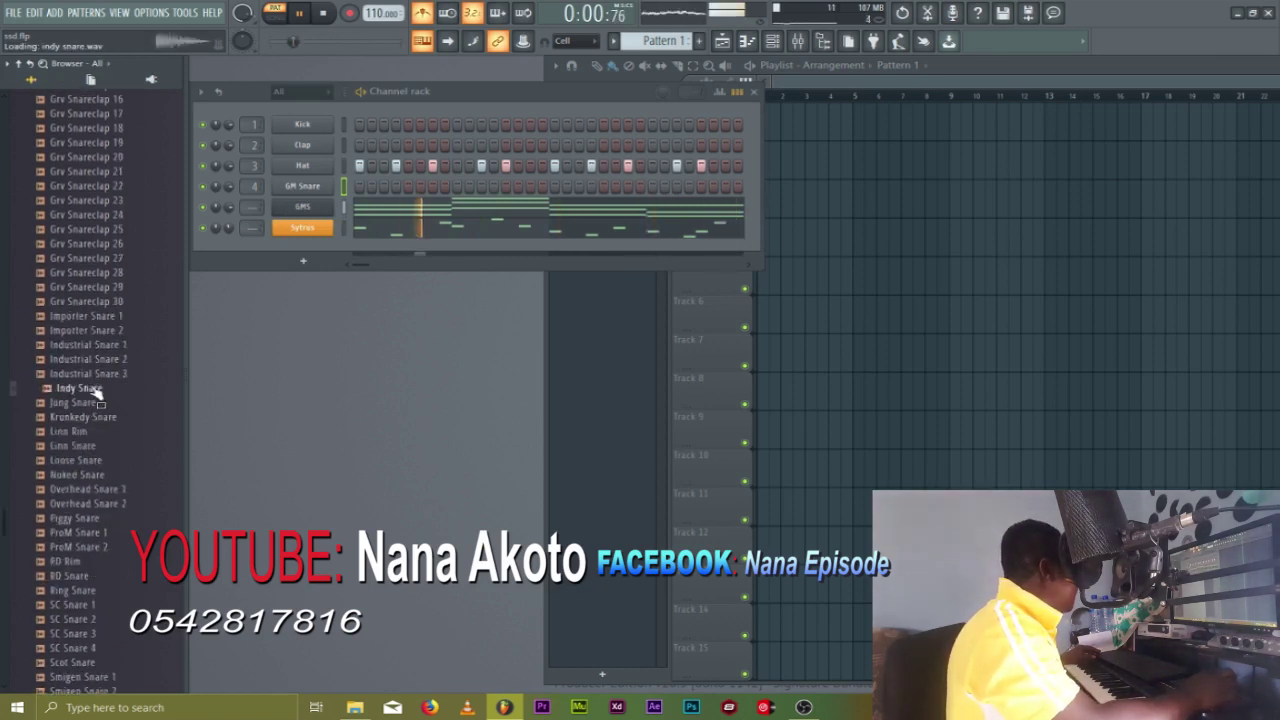
left_click(90, 460)
middle_click(90, 465)
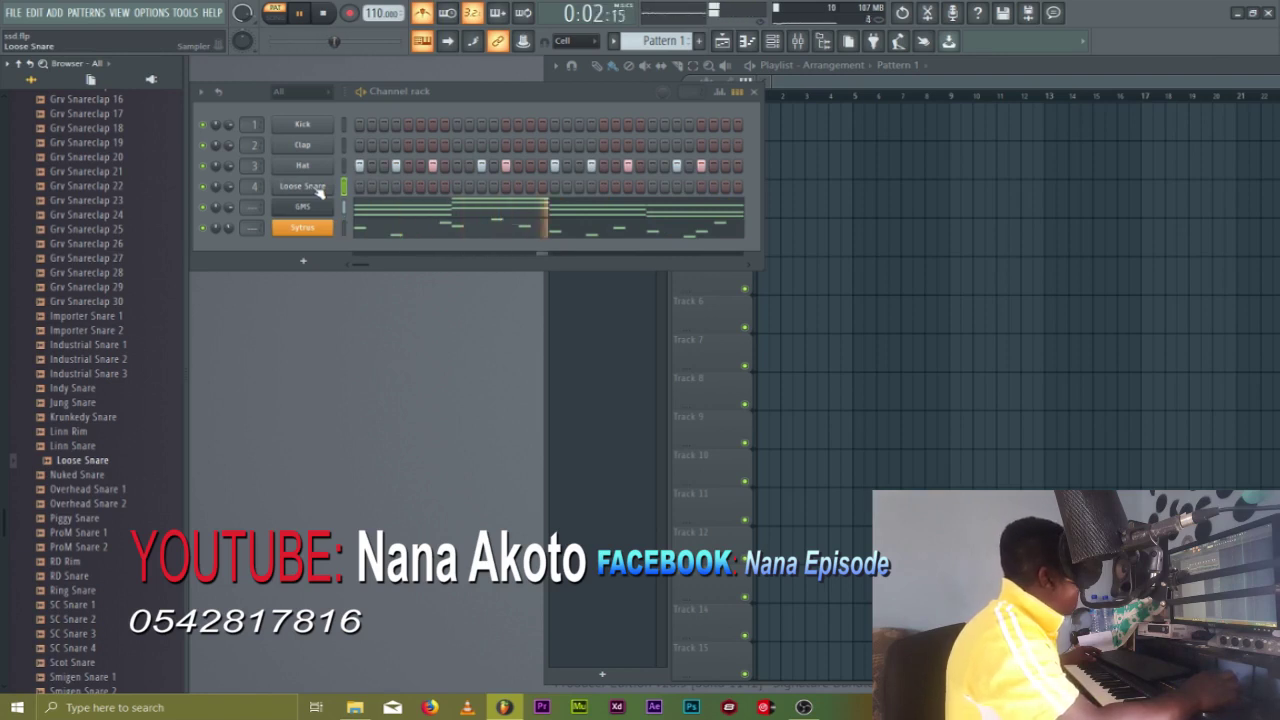
Add Loose Snare hits on steps 1, 9, 17 and 25 and play back the pattern
left_click(359, 186)
key("space")
key("space")
key("space")
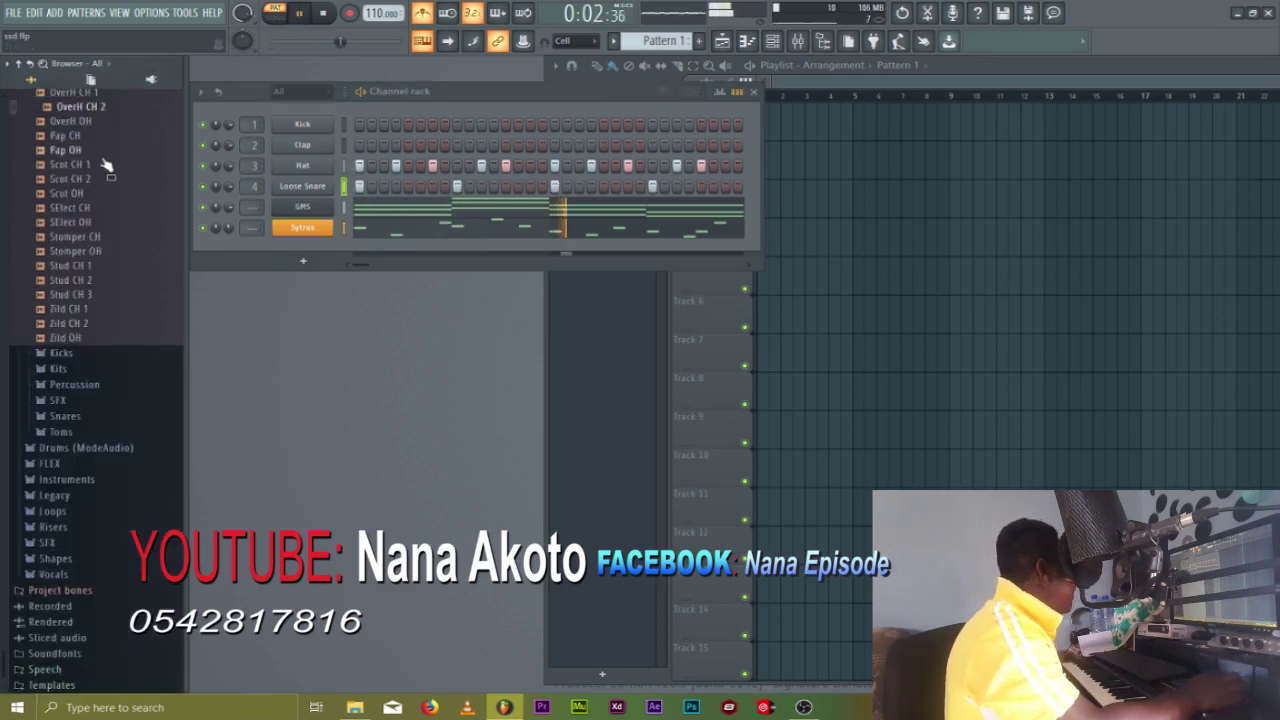
Audition samples in the Hats pack and add Grv CH 11 as a new channel between Hat and Loose Snare
key("Up")
key("Up")
key("Up")
key("Up")
key("Up")
key("Up")
key("Up")
key("Up")
key("Up")
key("Up")
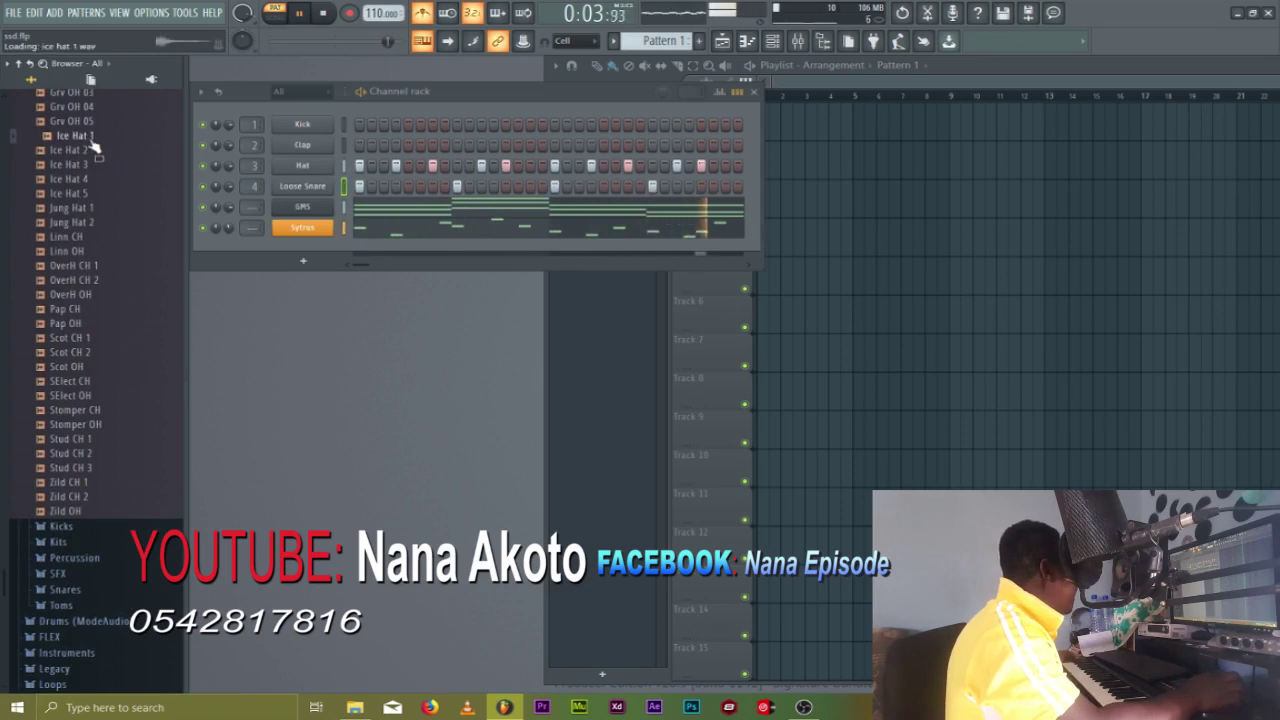
left_click_drag(100, 177, 340, 189)
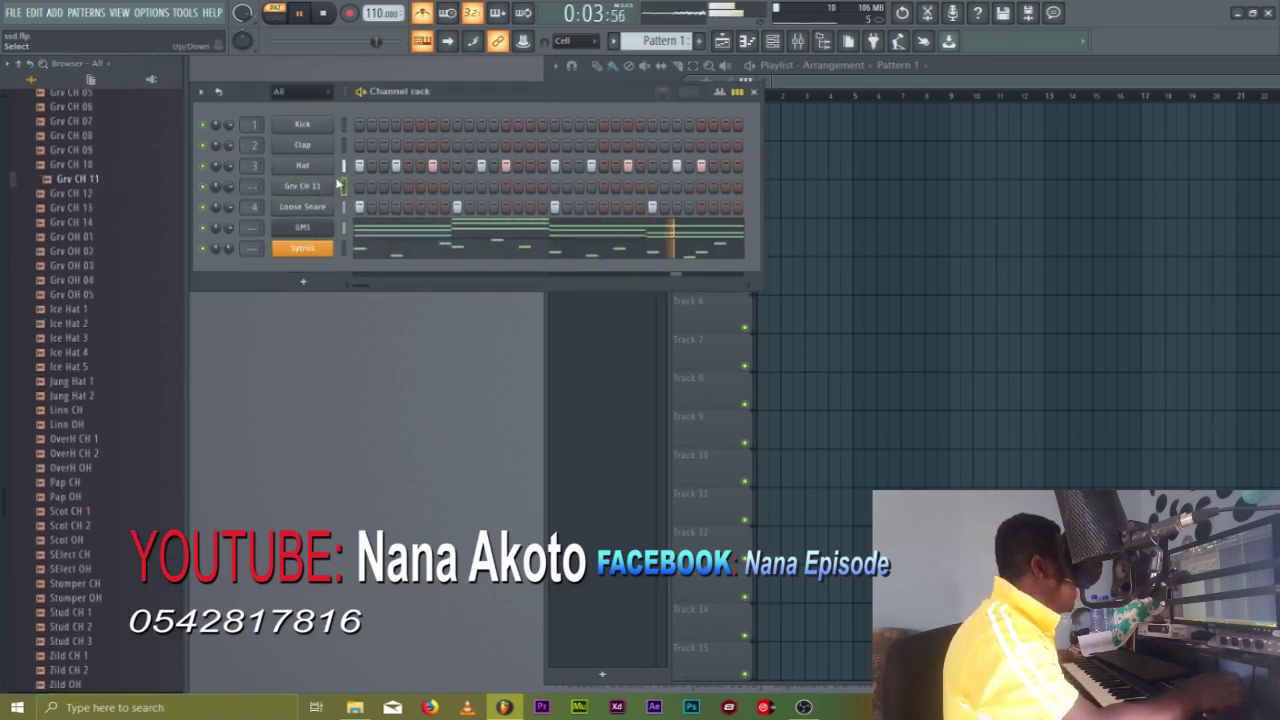
left_click(371, 187)
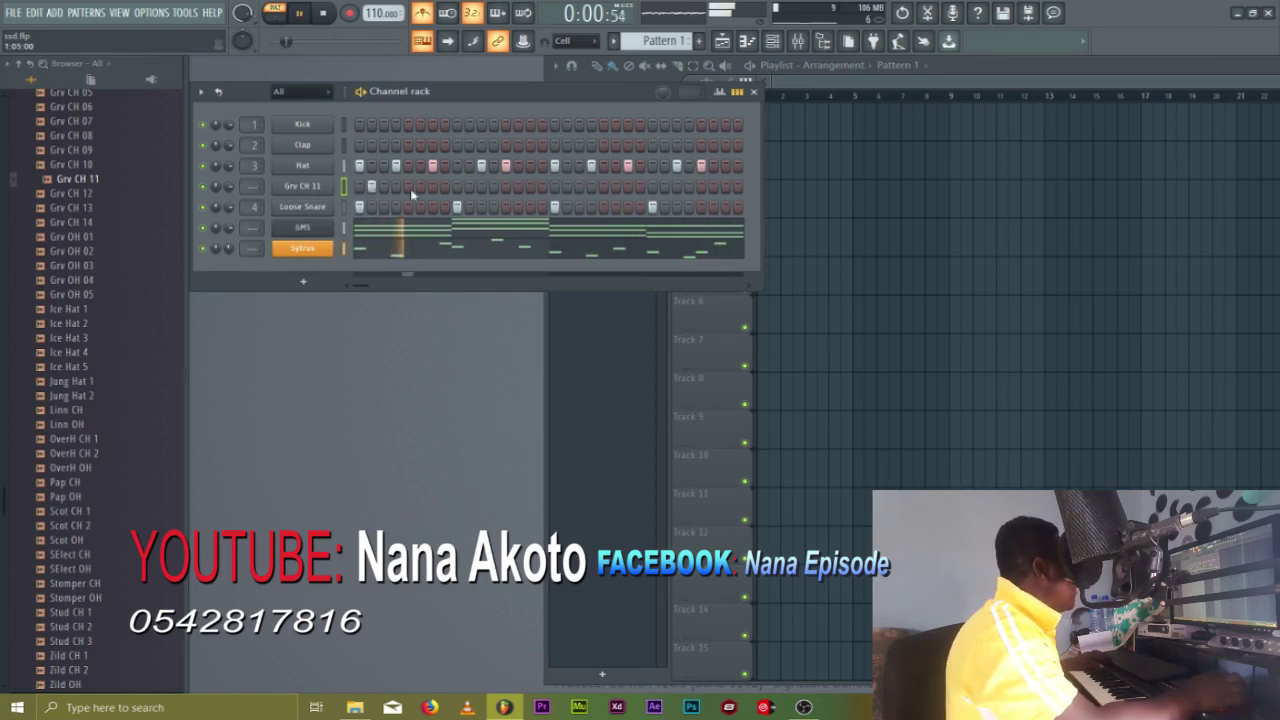
left_click(408, 187)
left_click(444, 187)
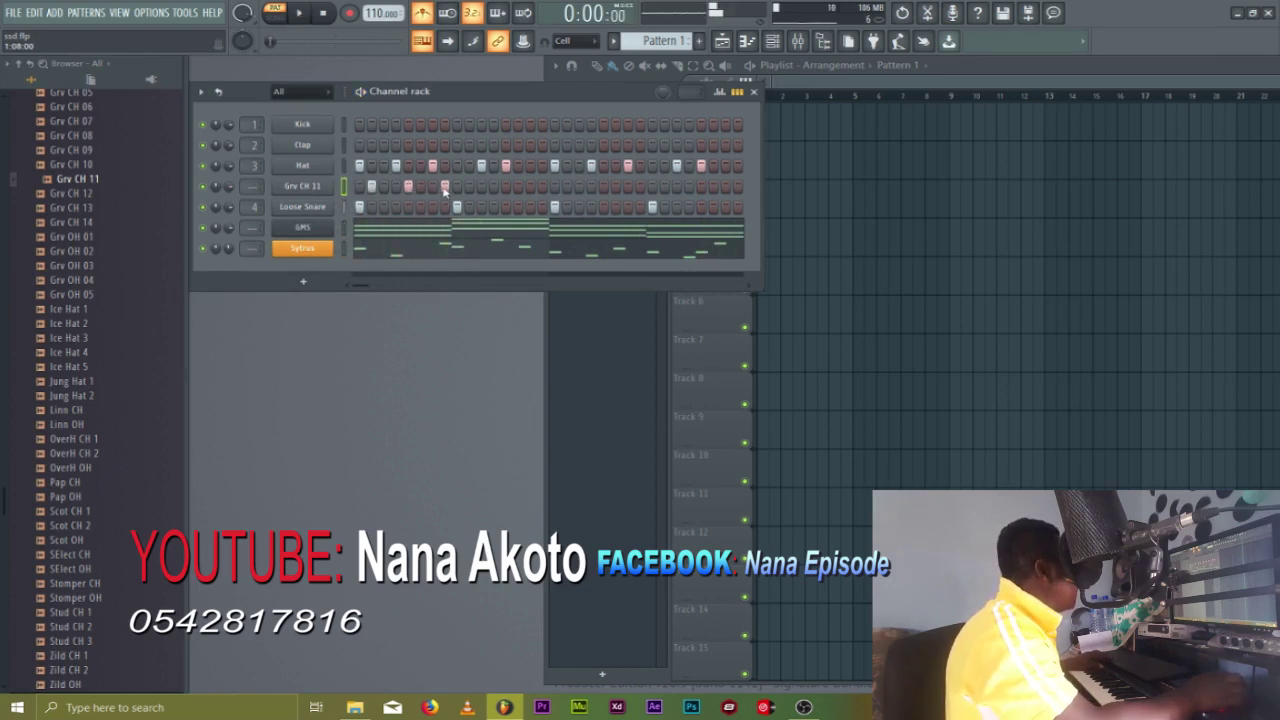
left_click(444, 187)
left_click(432, 187)
left_click(432, 187)
left_click(408, 187)
left_click(371, 187)
Add Grv CH 11 hits on steps 1, 5, 13, 14, 16, 21 and 28 during playback
left_click(359, 187)
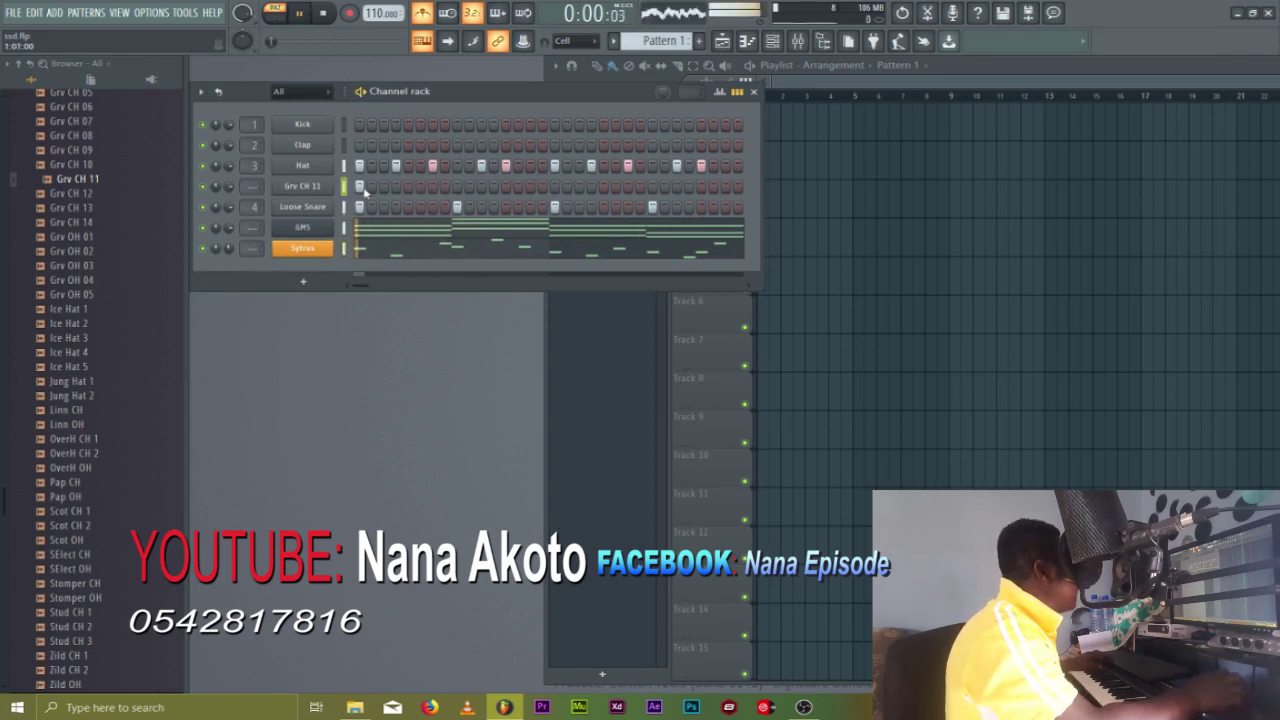
left_click(408, 187)
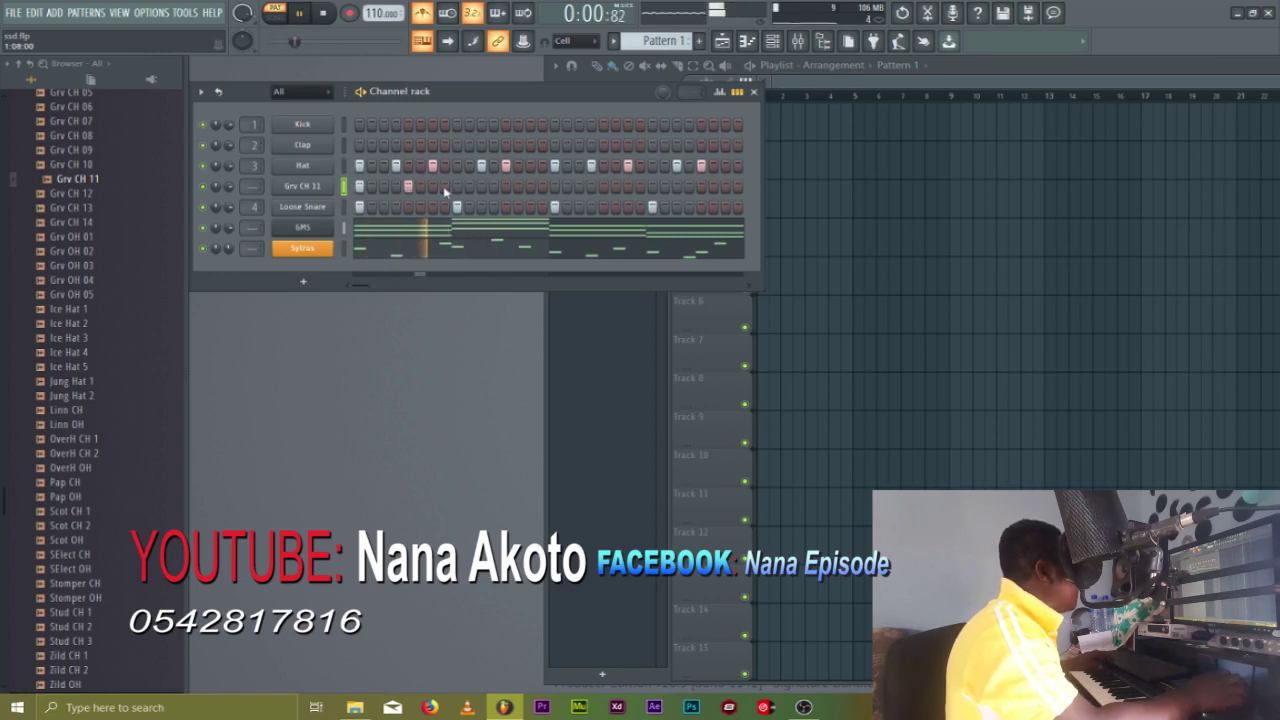
key("space")
key("space")
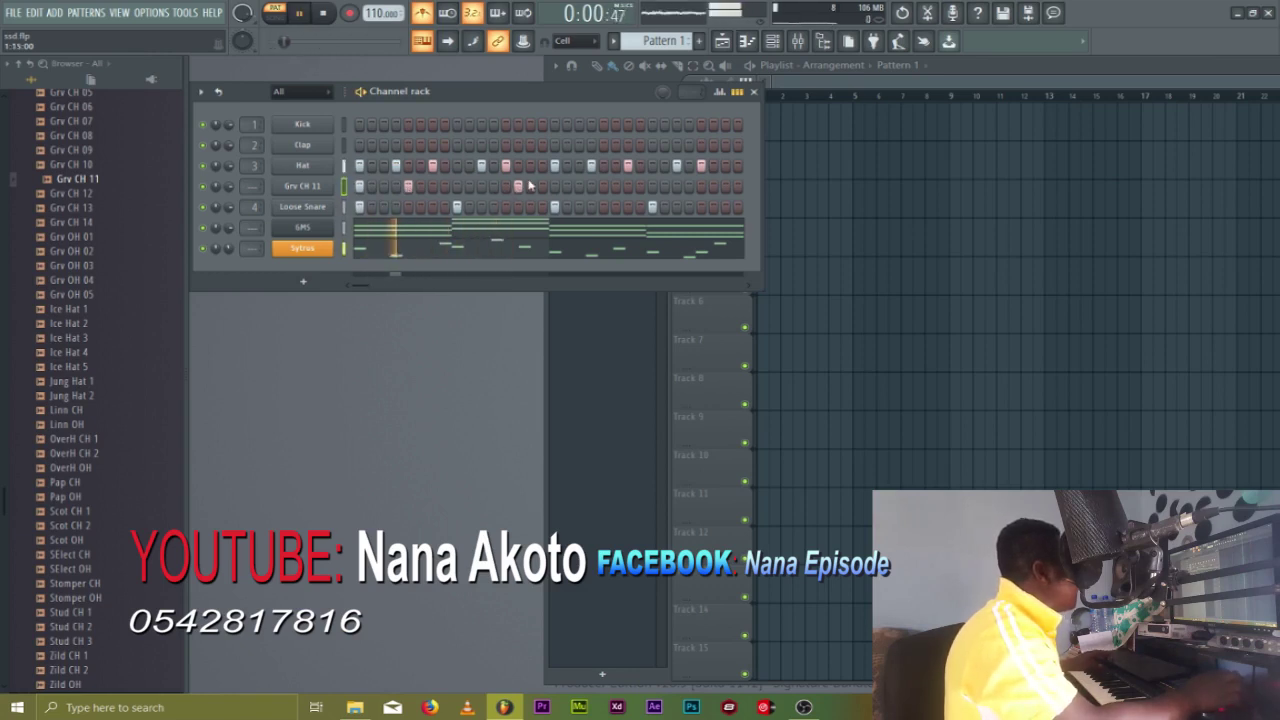
left_click_drag(506, 187, 683, 190)
left_click(688, 188)
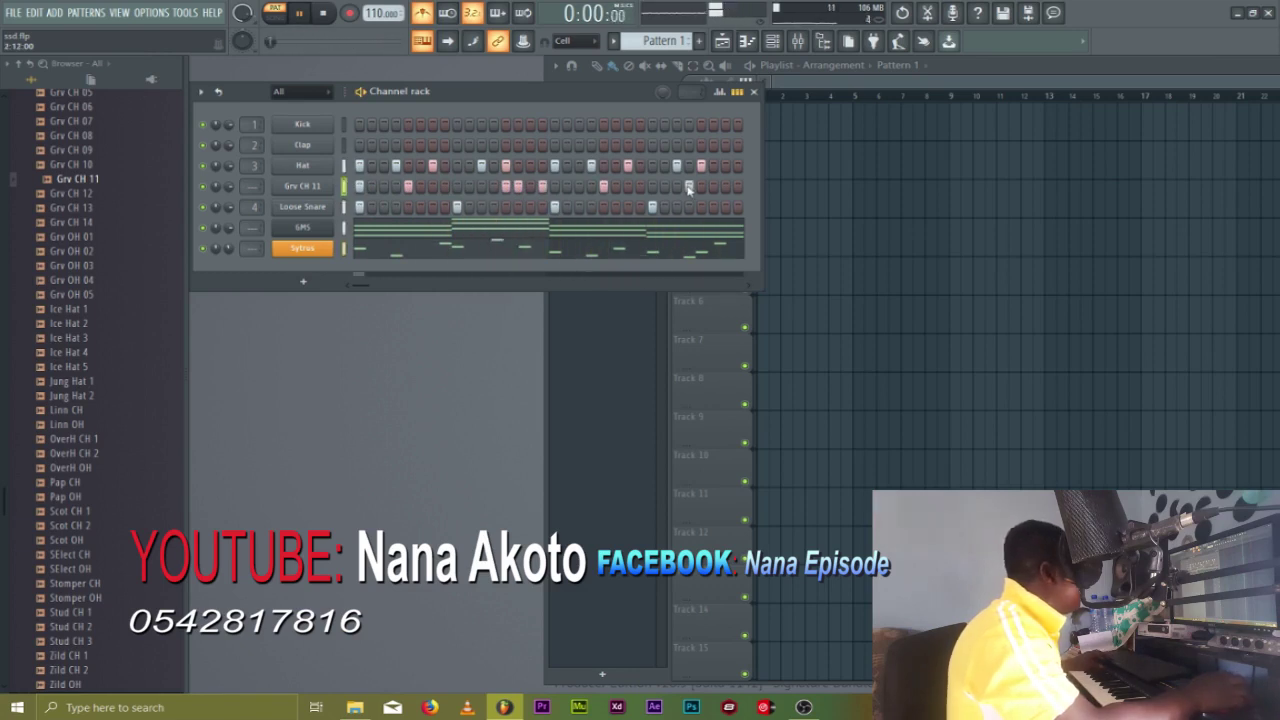
Collapse the Hats pack in the browser, then add a 3x Osc channel and place its window below the channel rack
scroll(40, 220, "up", 10)
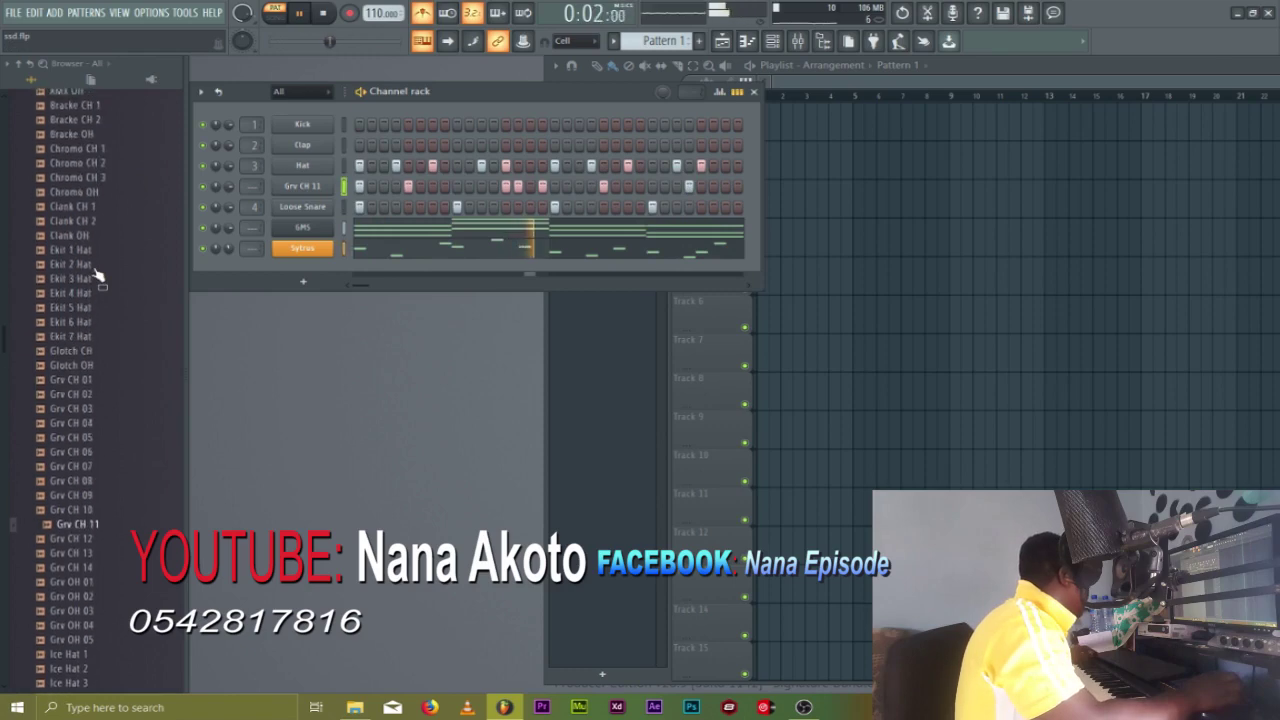
left_click(75, 305)
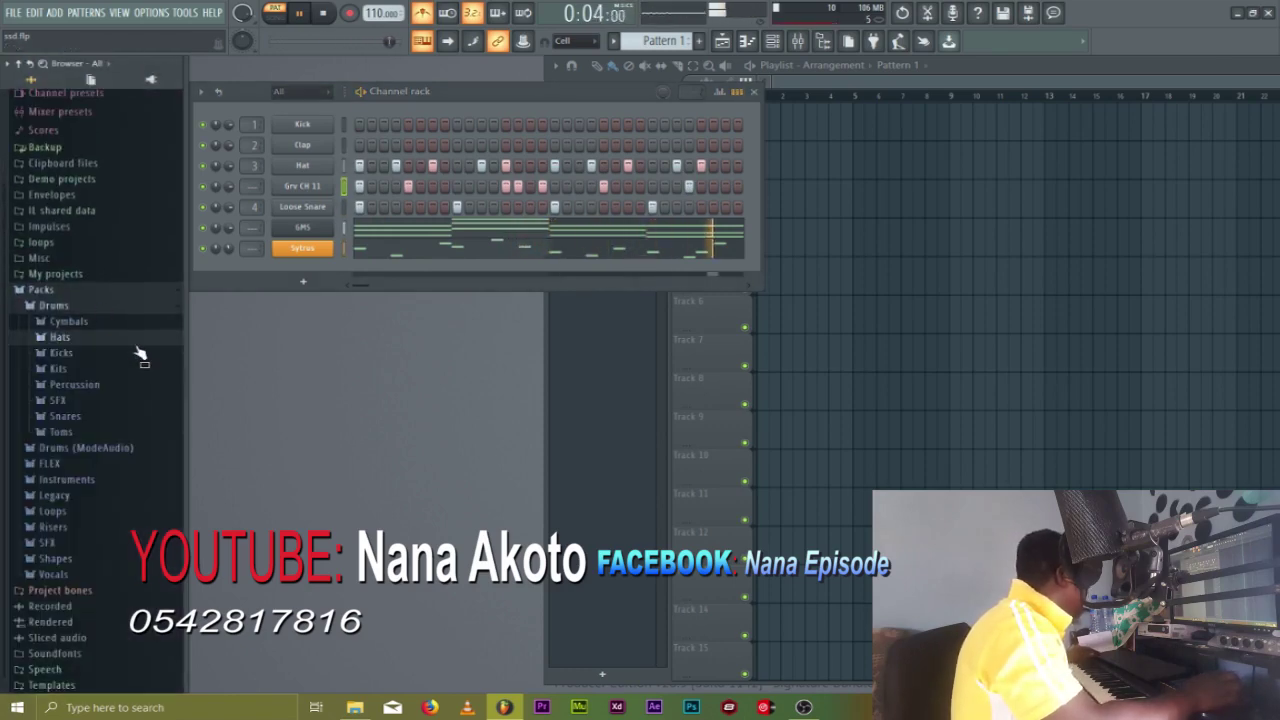
left_click(303, 281)
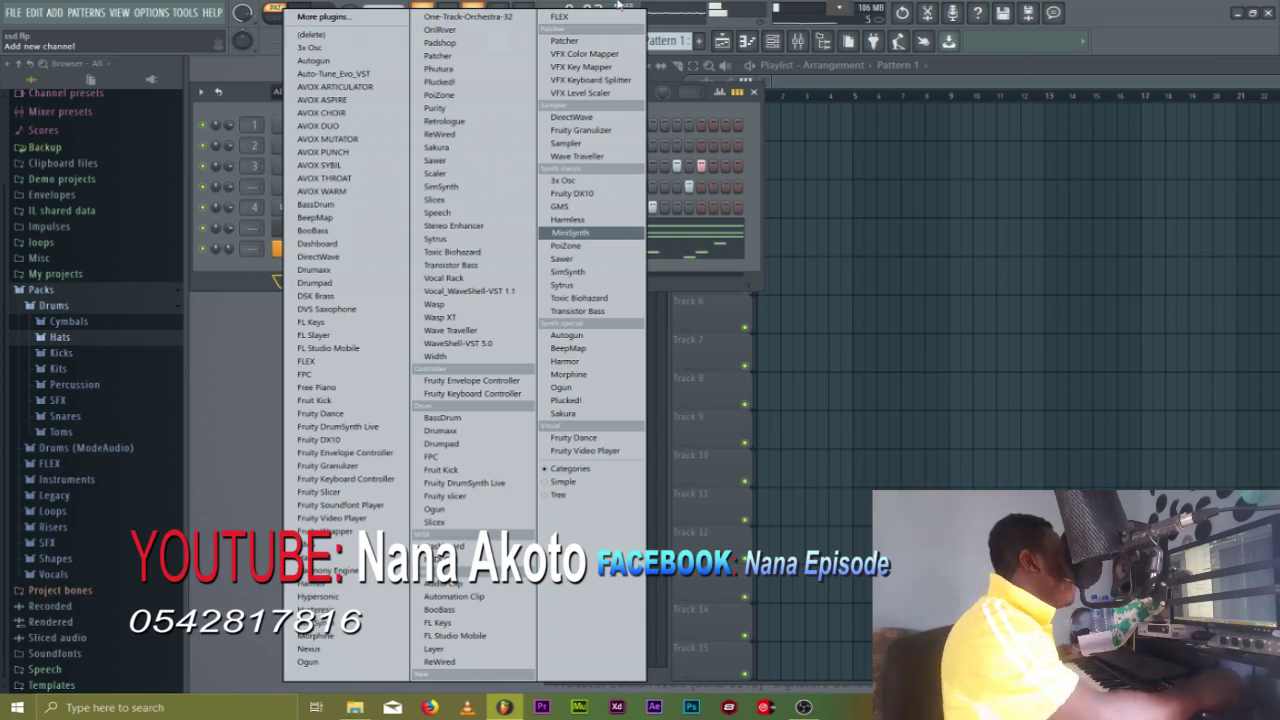
left_click(312, 47)
left_click_drag(422, 146, 500, 341)
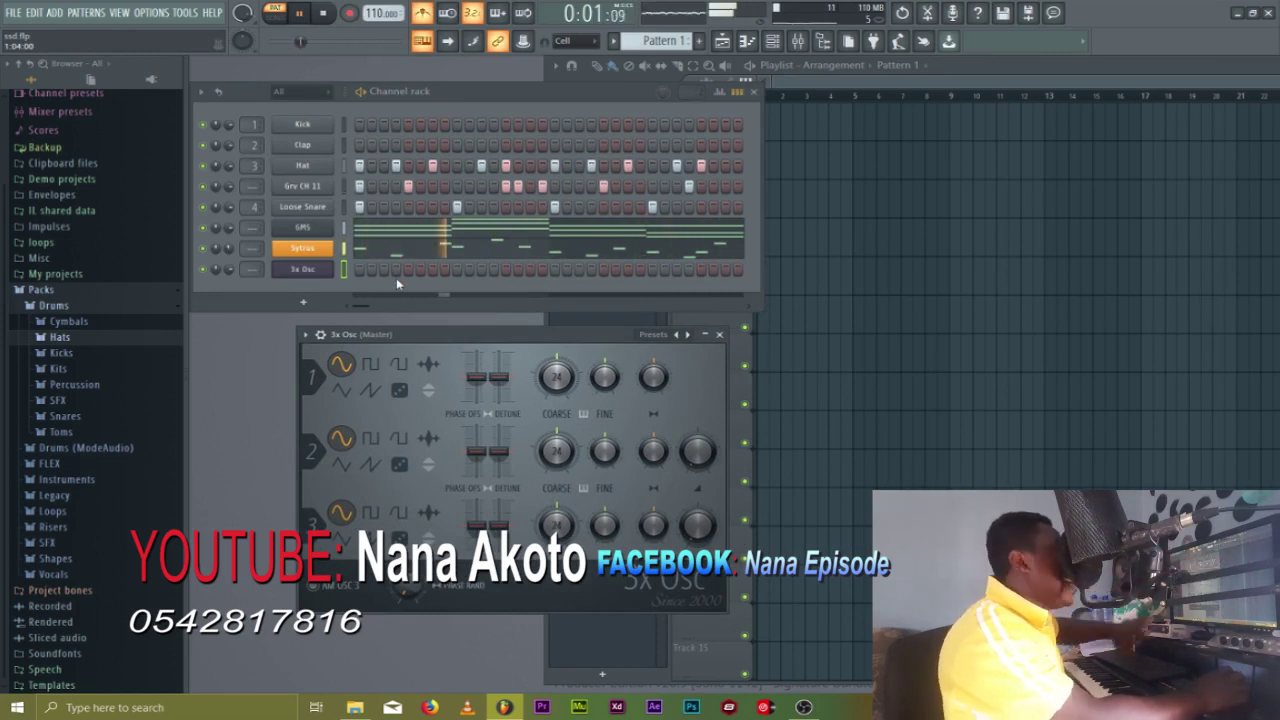
right_click(320, 266)
left_click(377, 271)
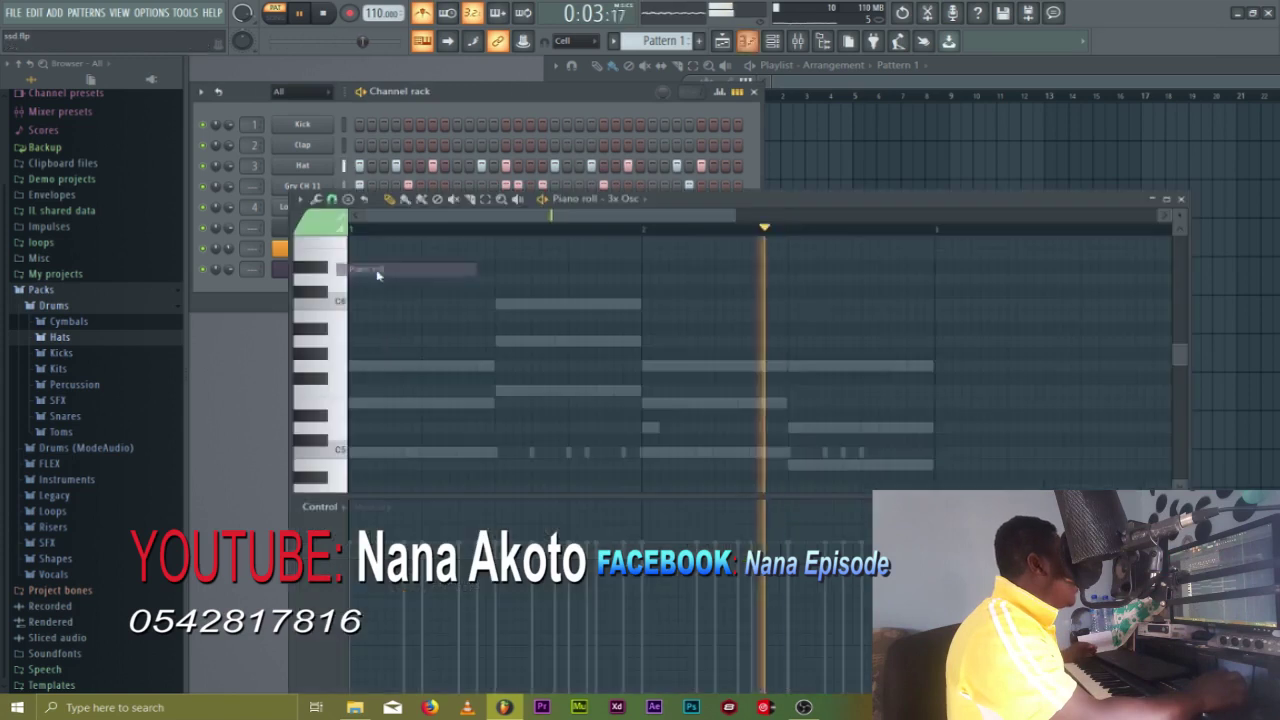
scroll(335, 455, "down", 5)
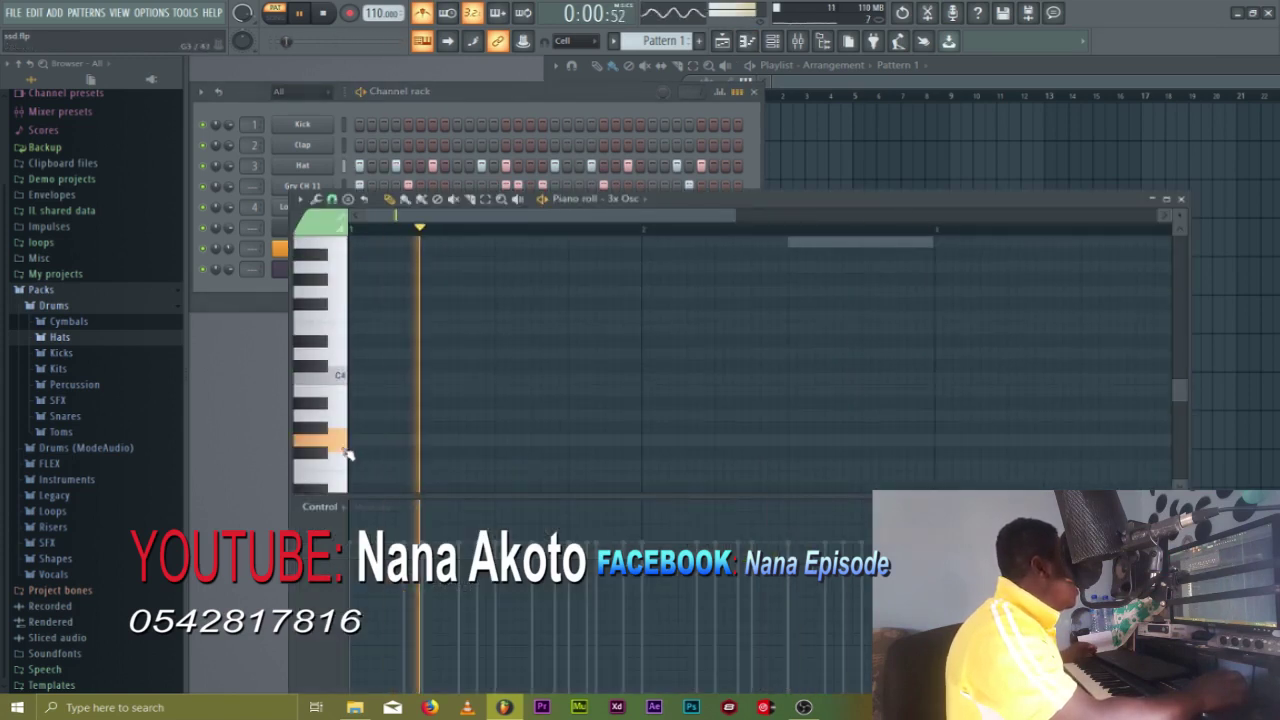
scroll(340, 455, "down", 3)
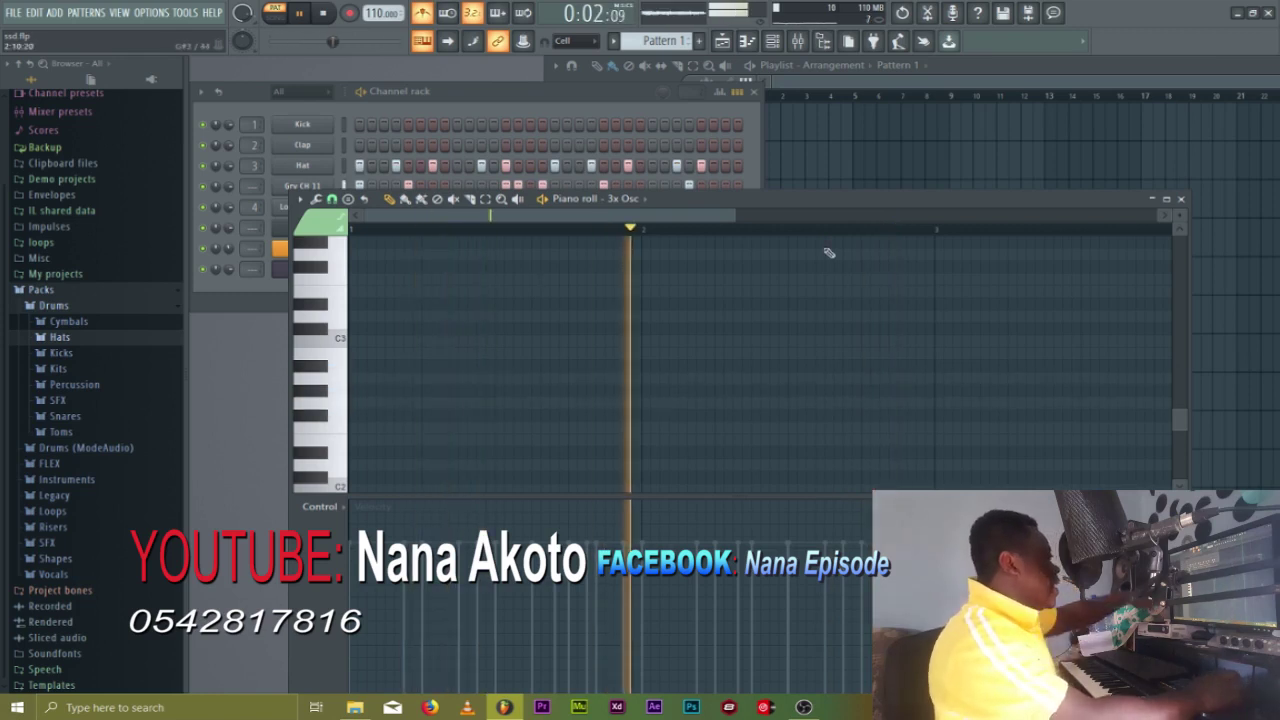
left_click(260, 286)
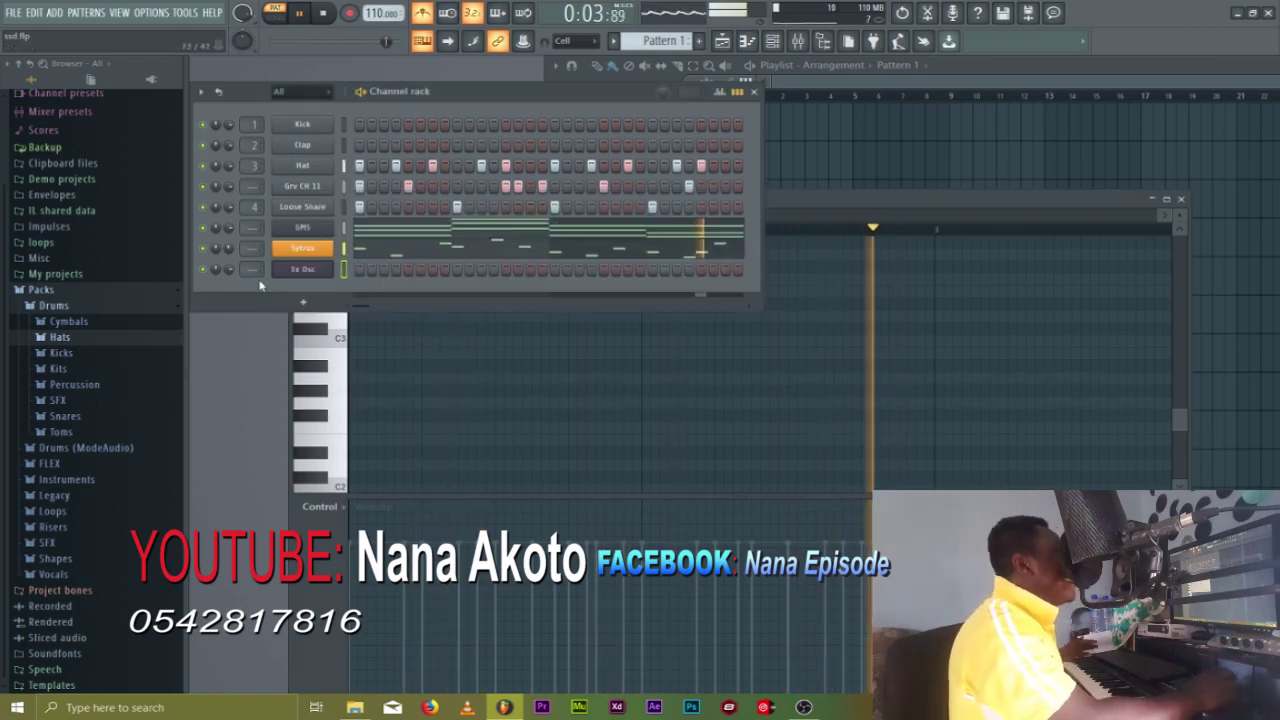
left_click(302, 269)
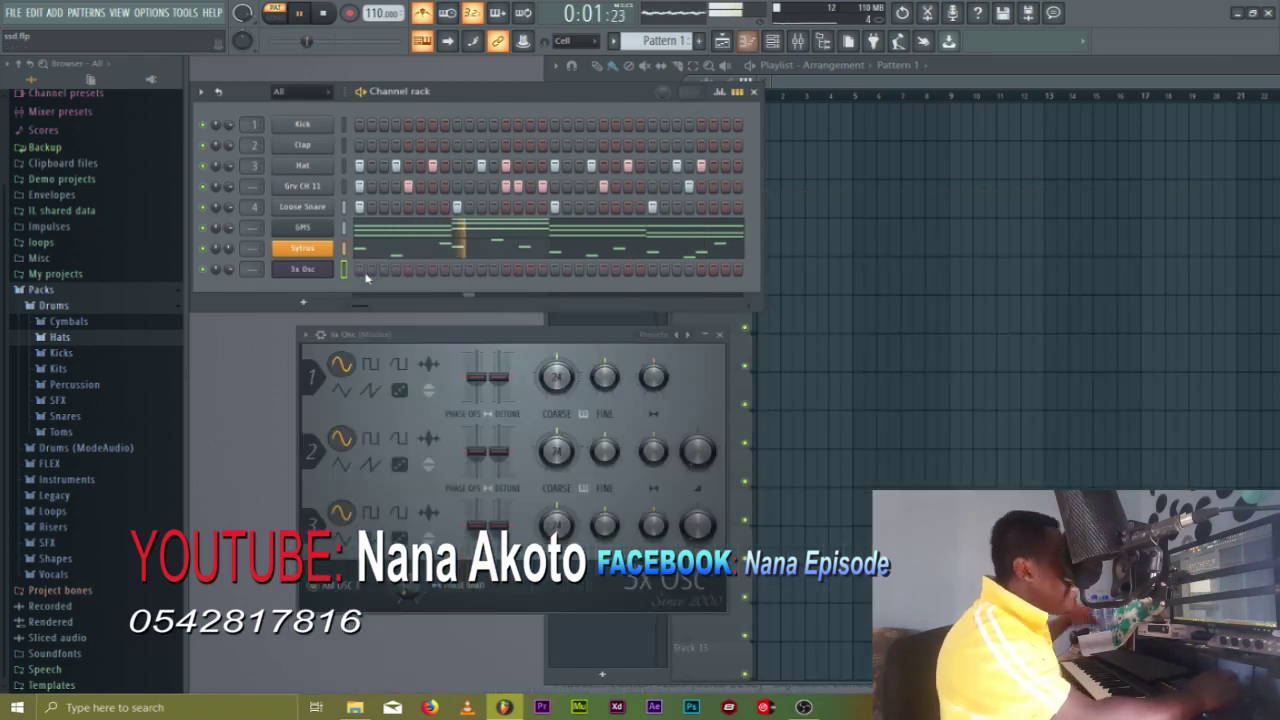
Open the 3x Osc piano roll and draw half-bar bass notes C2, F2, C2 and G2 across the two bars
right_click(366, 279)
left_click(374, 278)
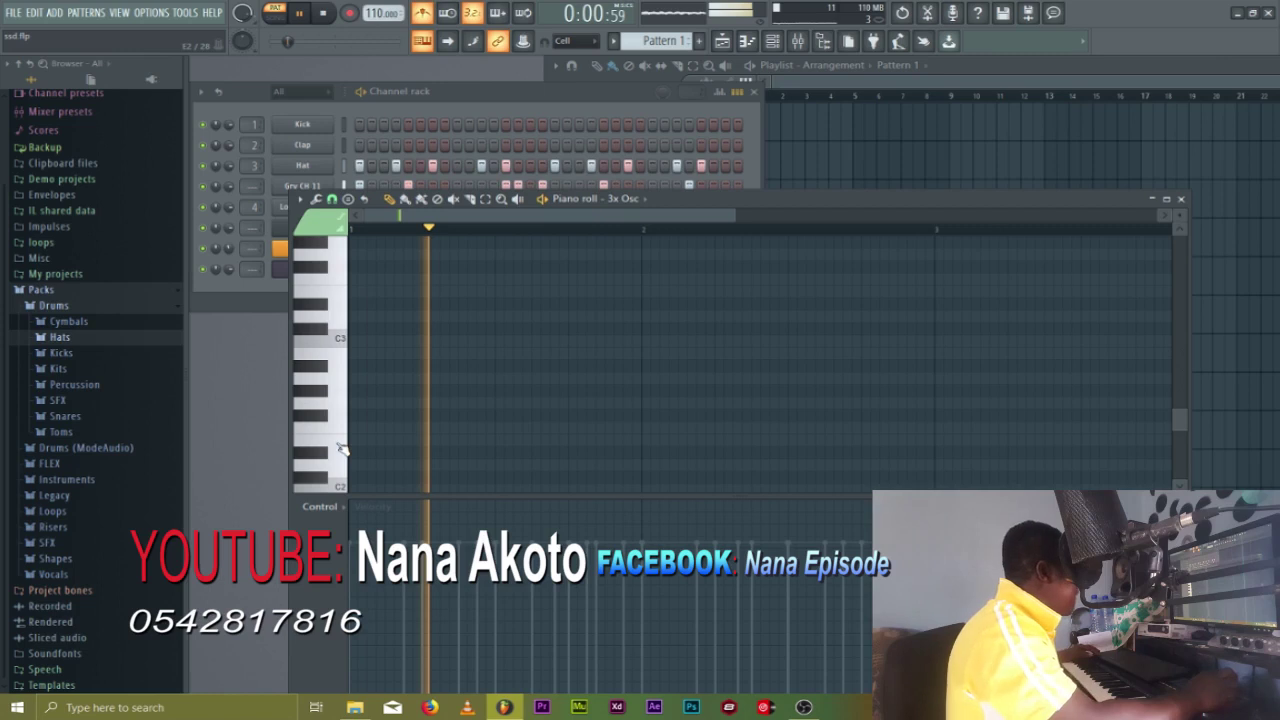
left_click(341, 401)
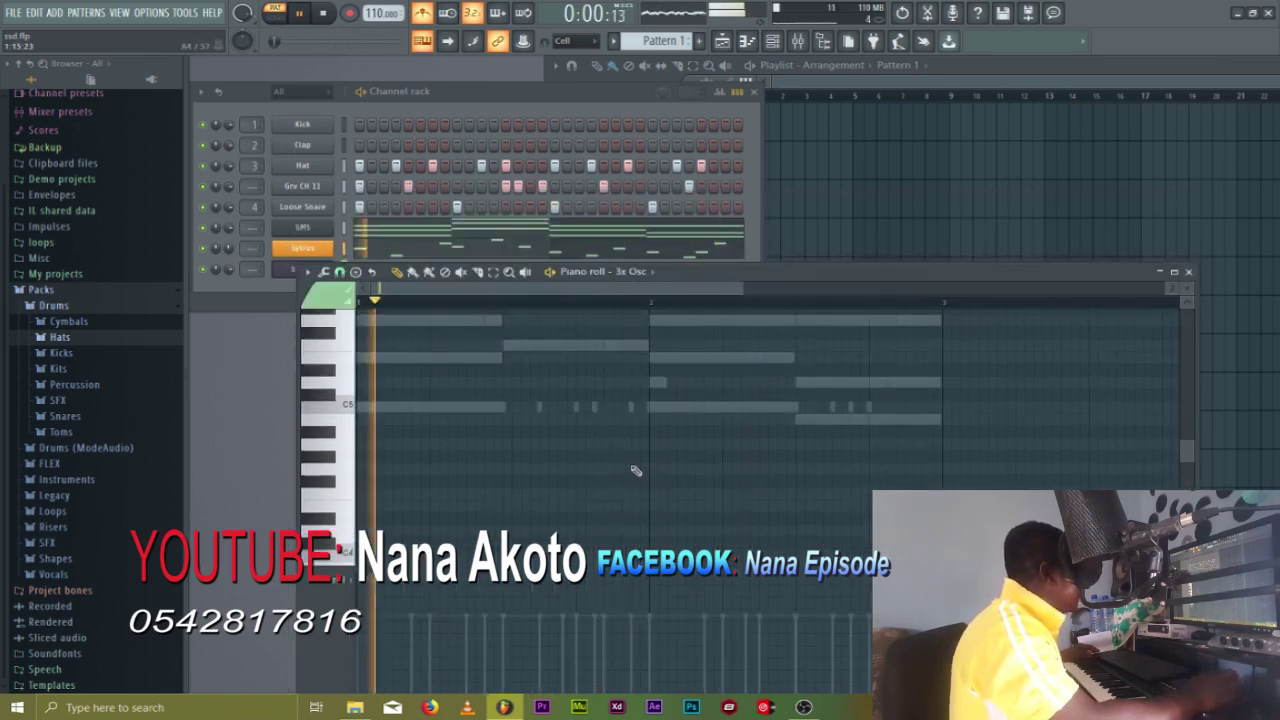
scroll(632, 467, "down", 5)
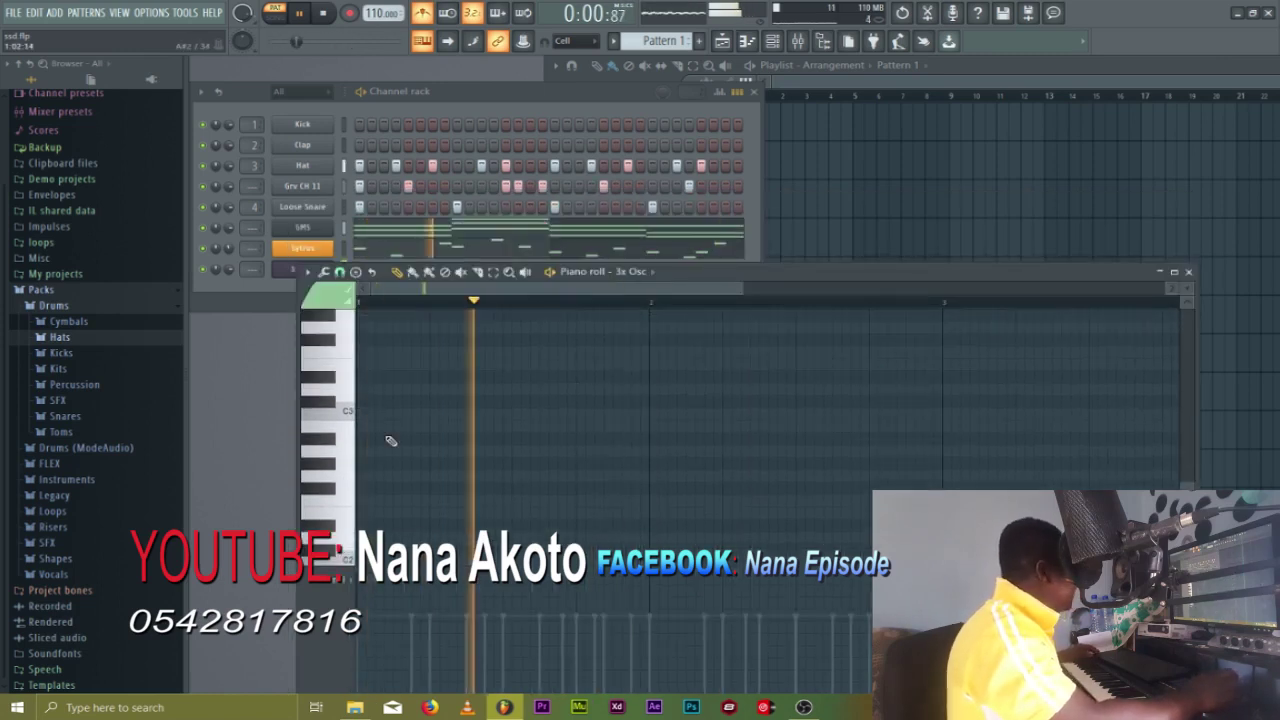
scroll(405, 445, "up", 3)
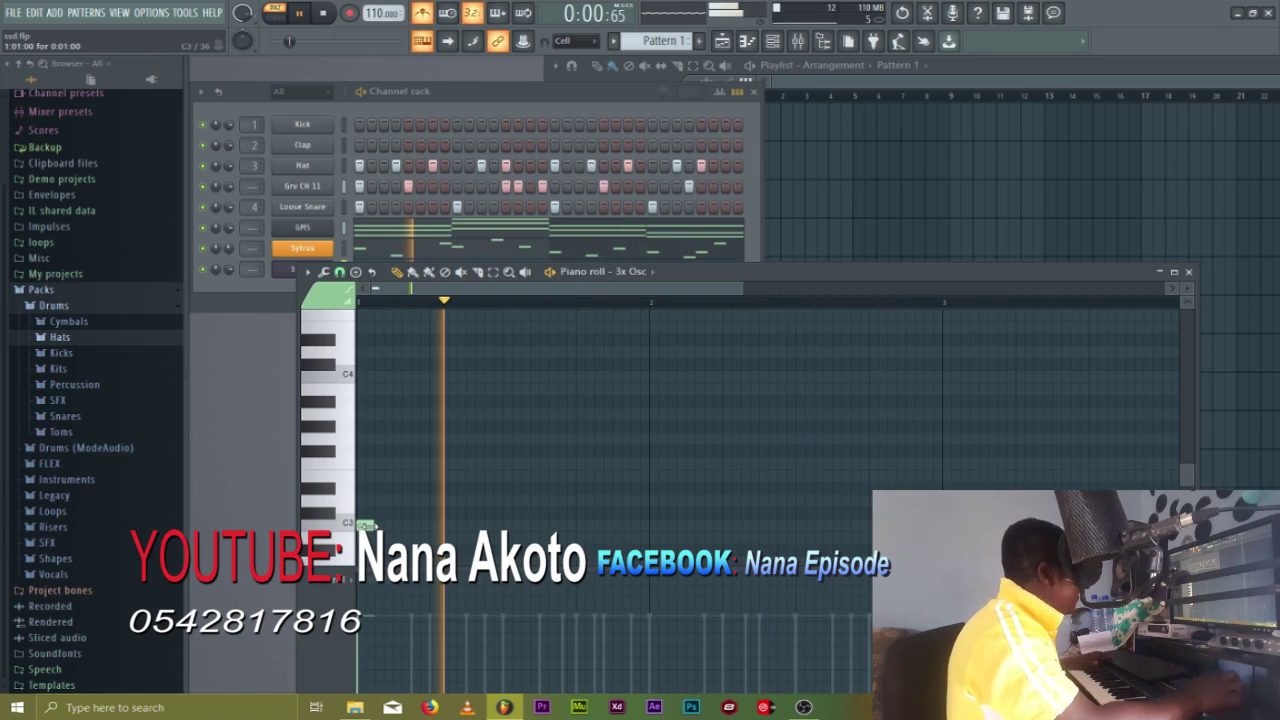
scroll(822, 515, "up", 2)
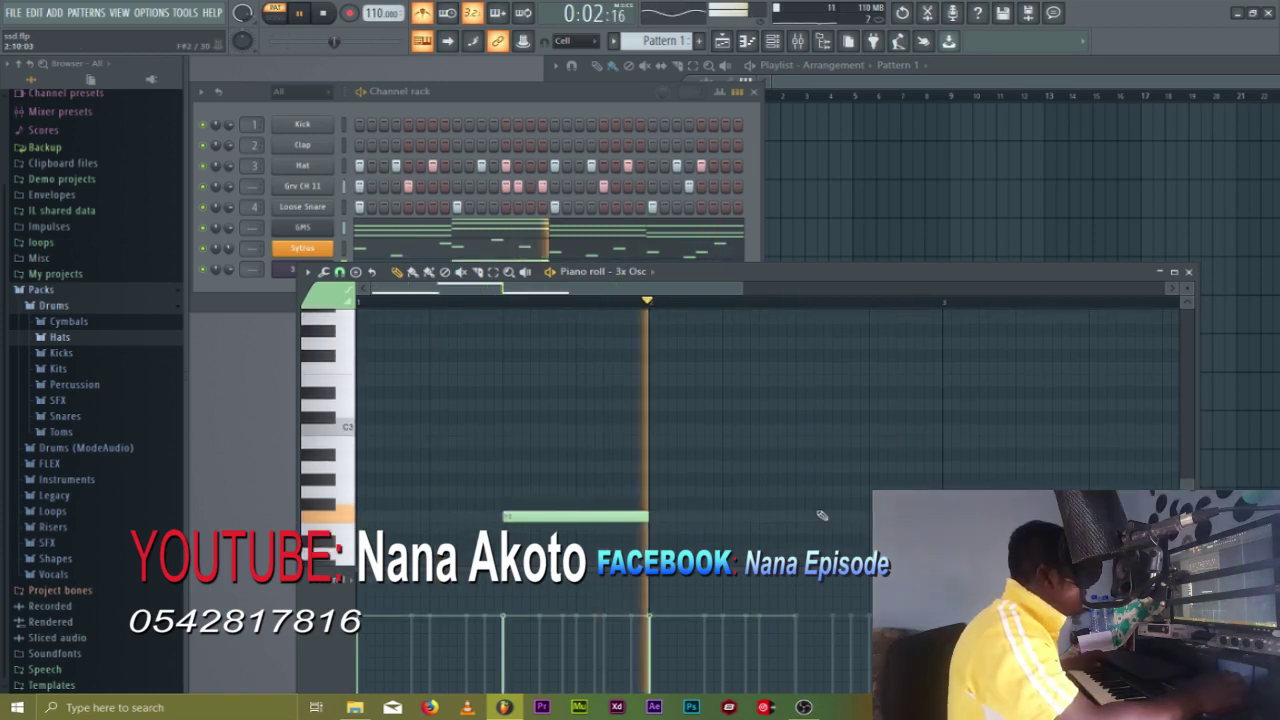
scroll(822, 515, "down", 2)
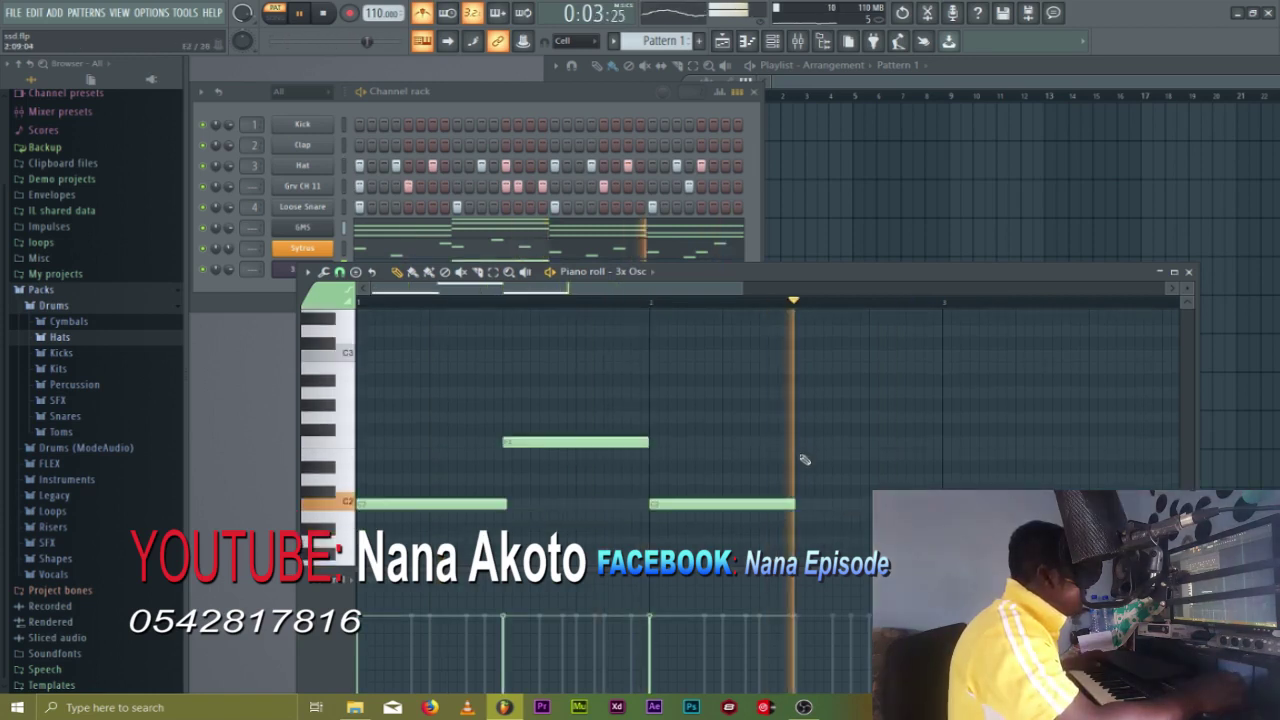
left_click(812, 455)
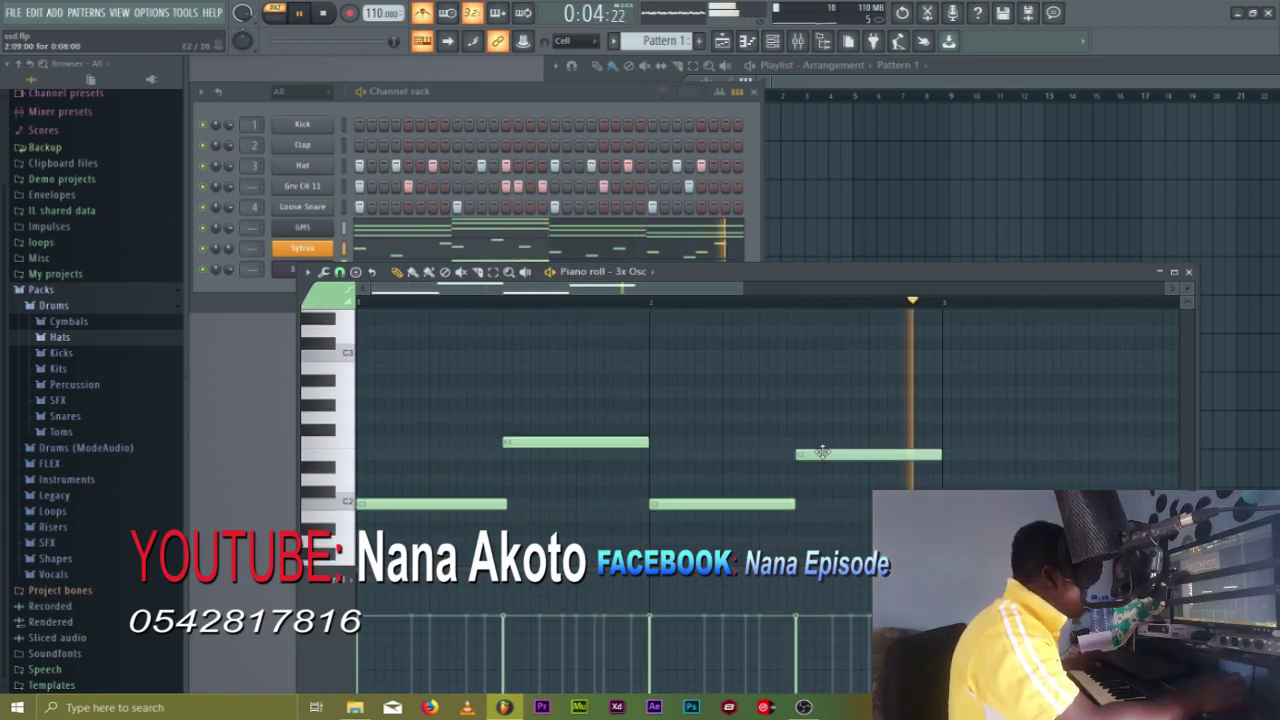
left_click_drag(822, 451, 820, 413)
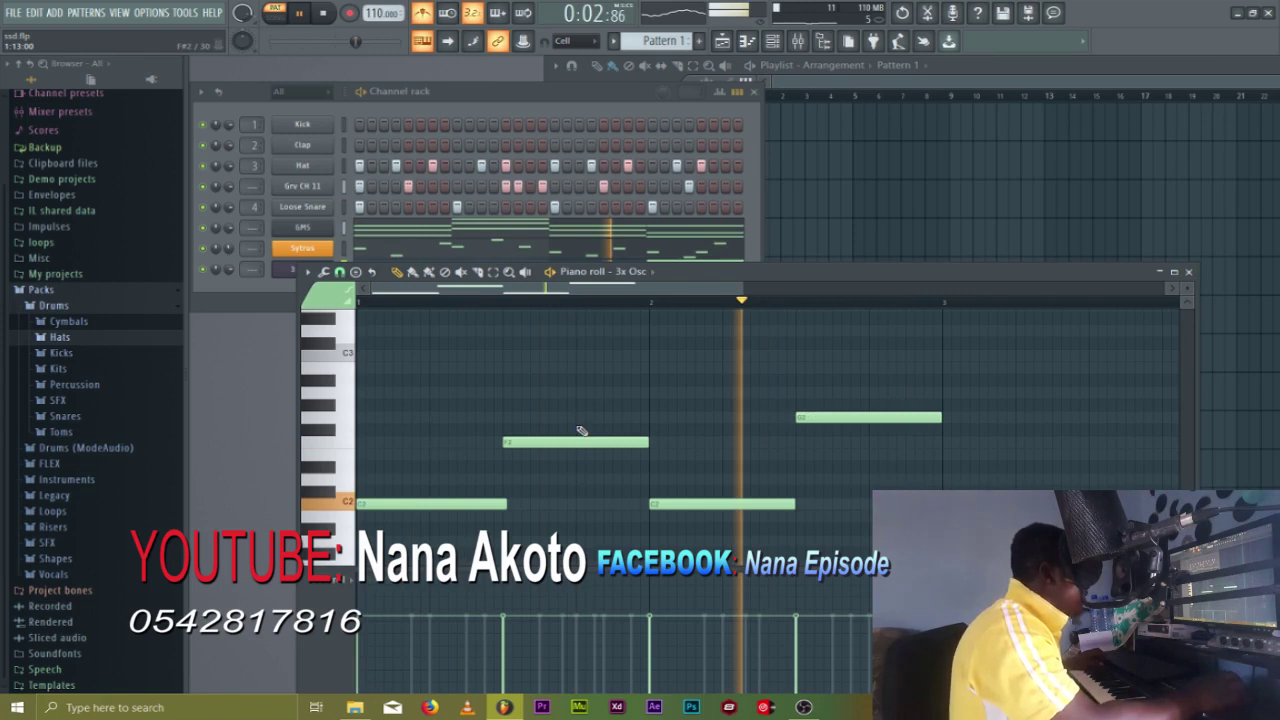
Add short slide notes on G2 at the end of bar 1 and A2 at the end of bar 2 in the 3x Osc piano roll
left_click(634, 393)
double_click(634, 393)
left_click(549, 333)
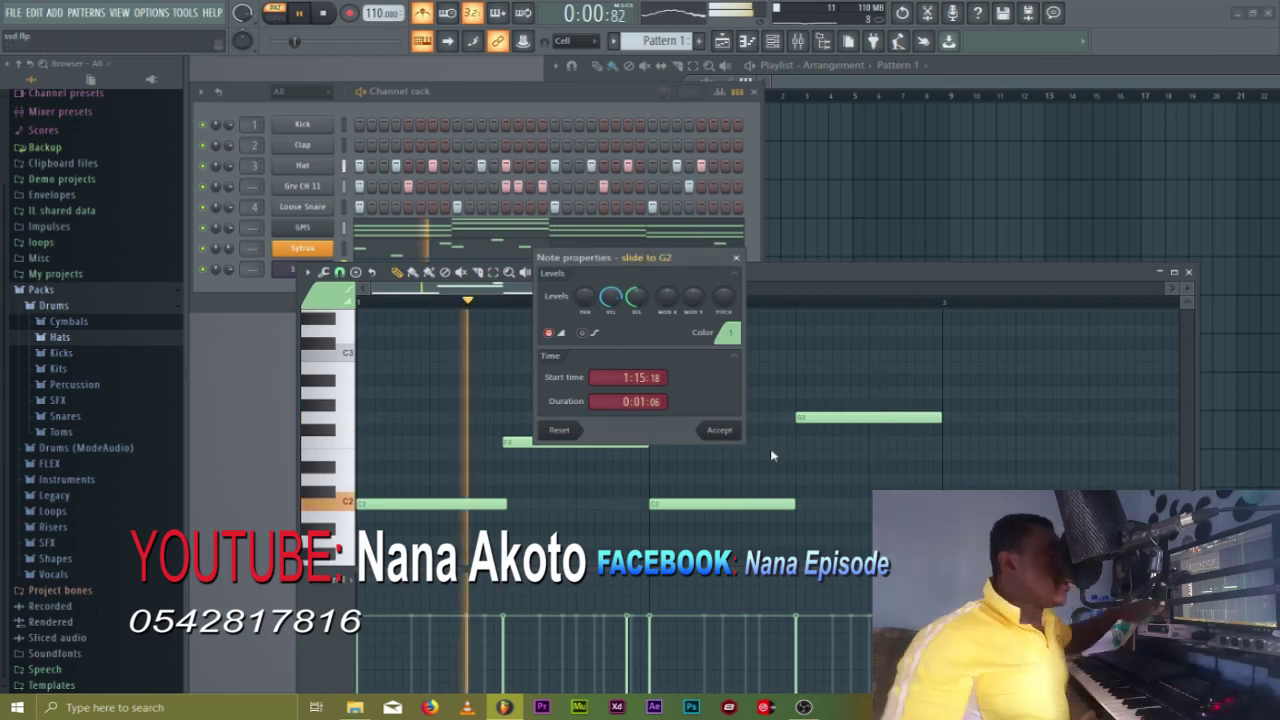
left_click(719, 430)
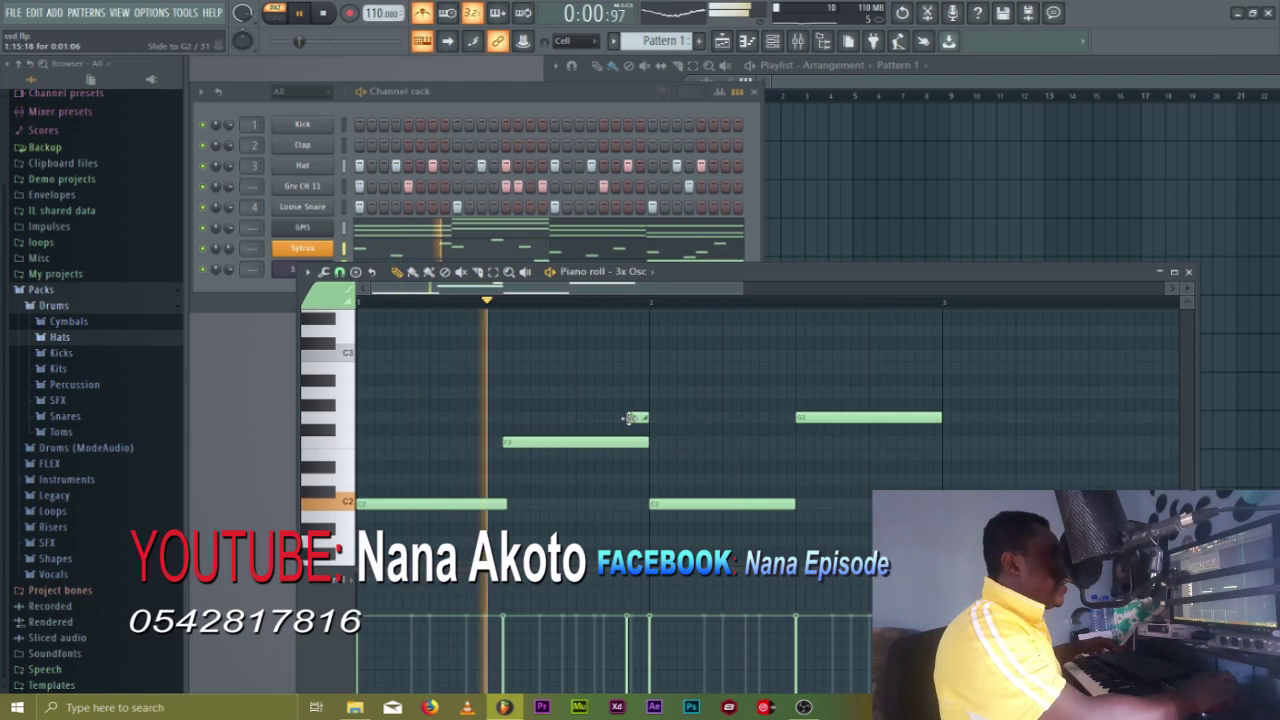
double_click(631, 418)
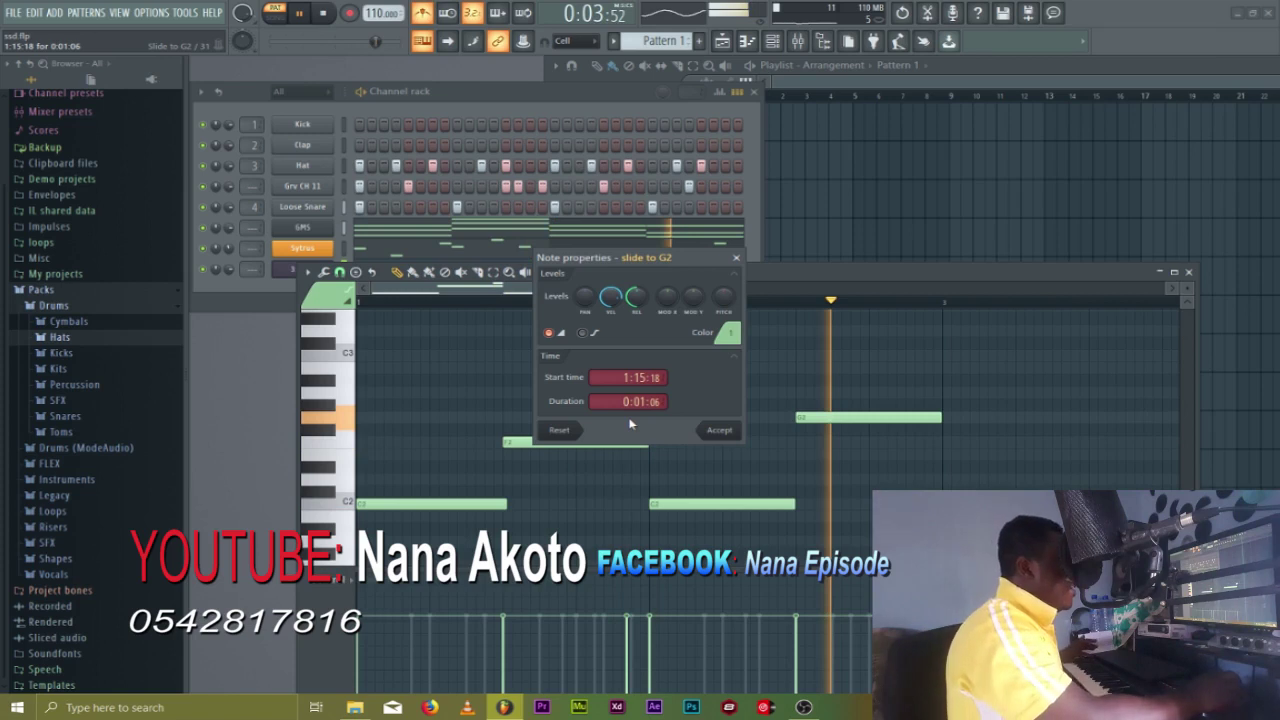
key("Return")
left_click(932, 392)
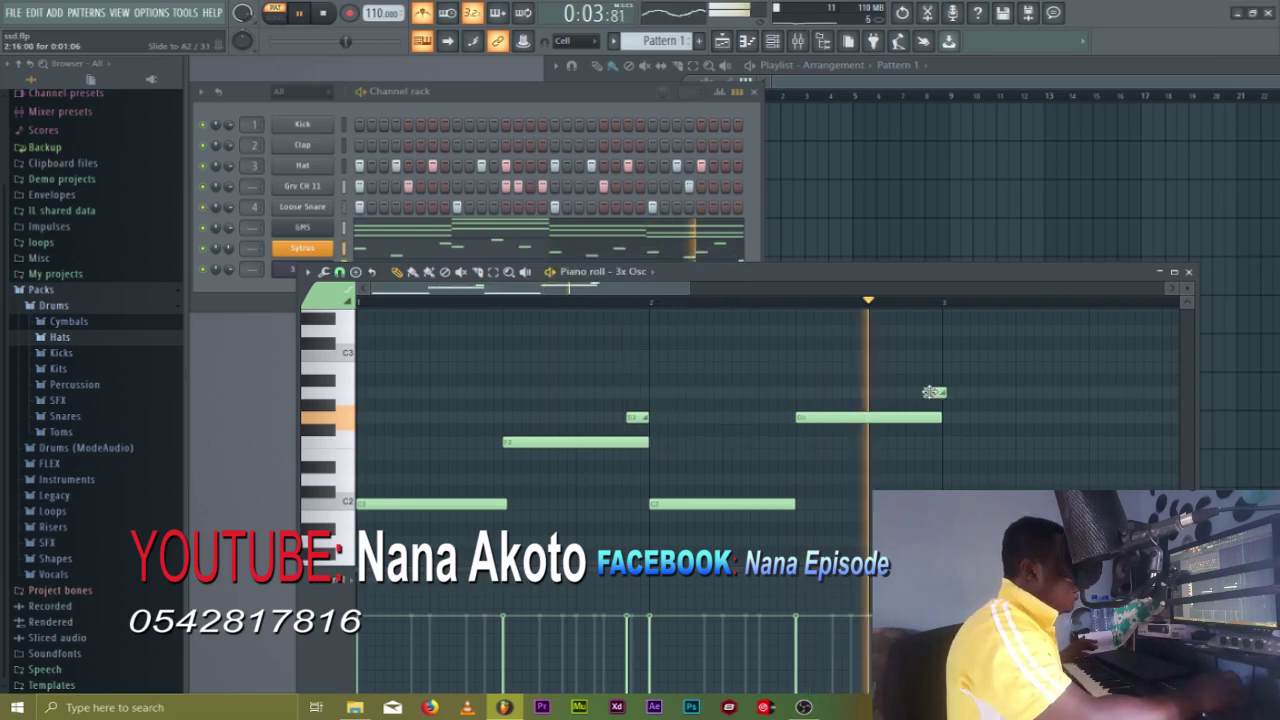
left_click(778, 298)
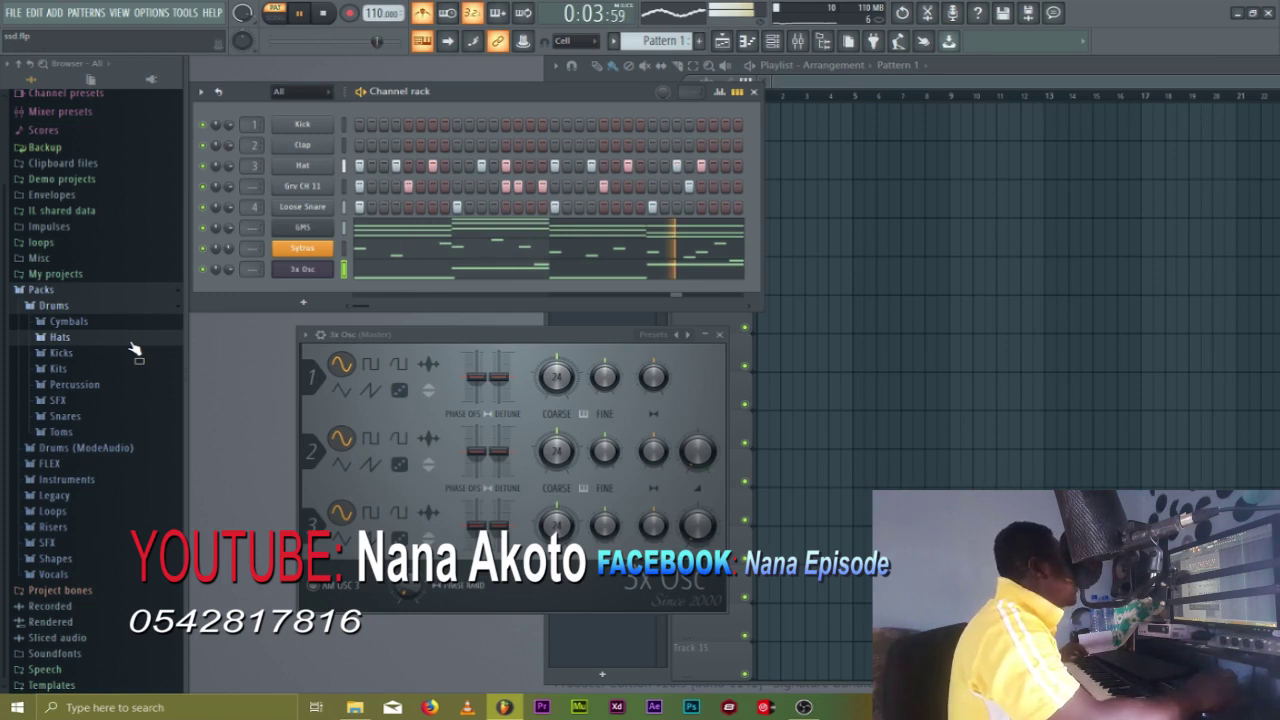
Search the browser for 808 and look through the recent files for a kick sample
left_click(44, 65)
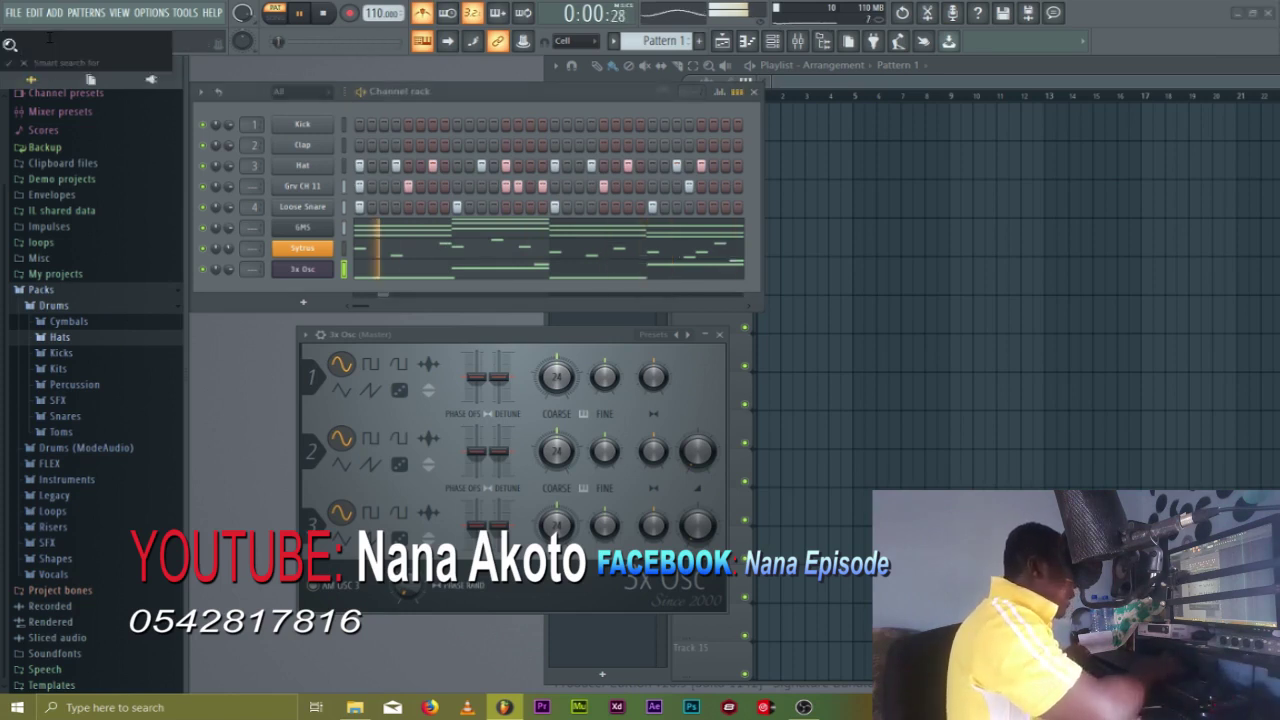
type("808")
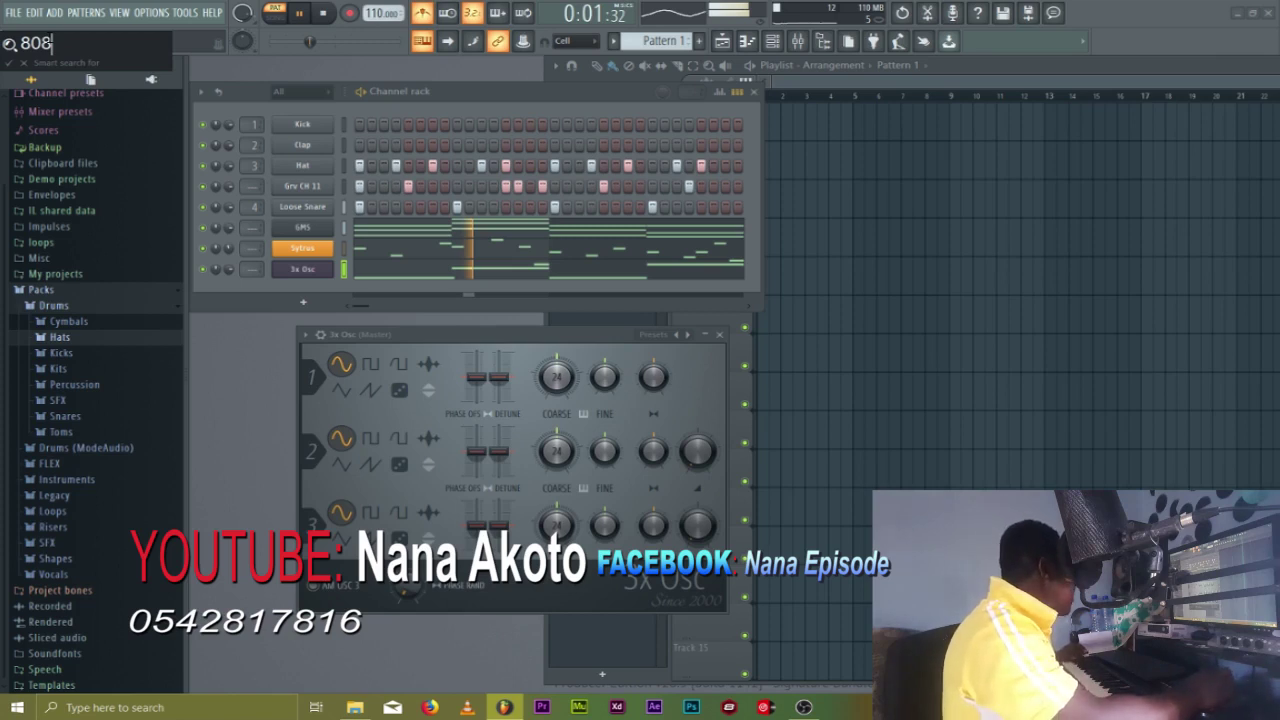
key("Return")
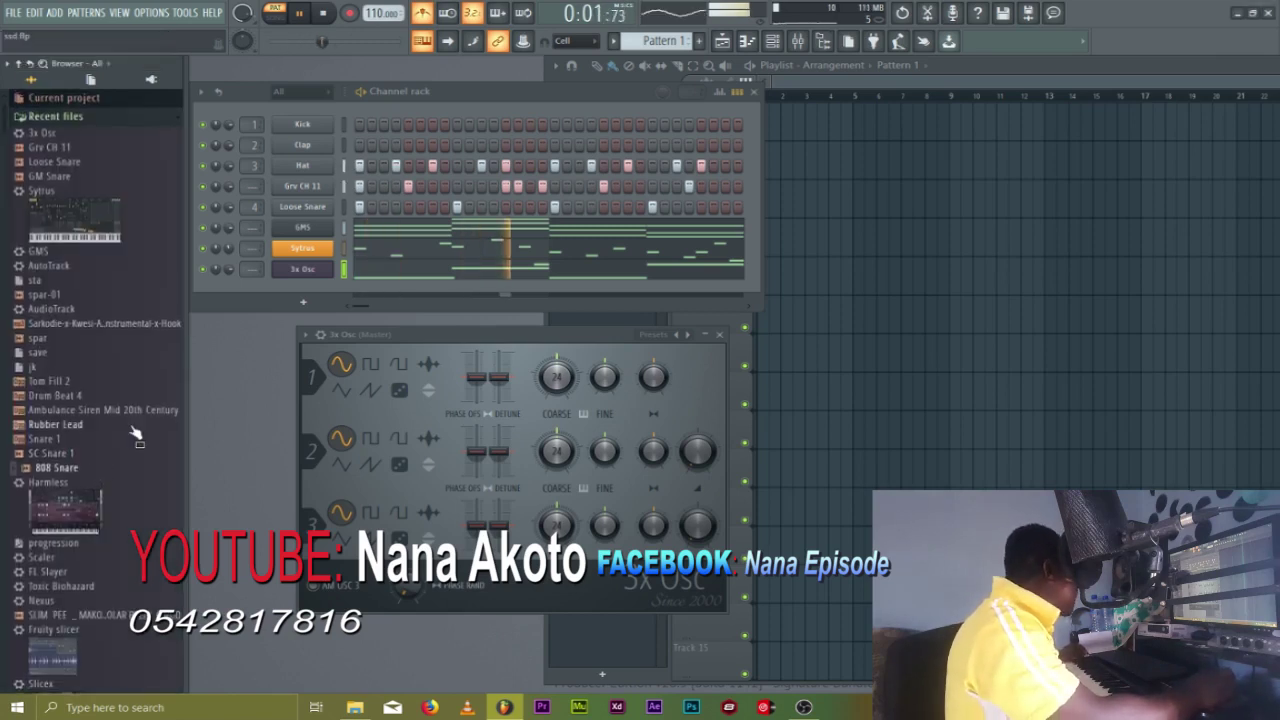
scroll(136, 432, "down", 5)
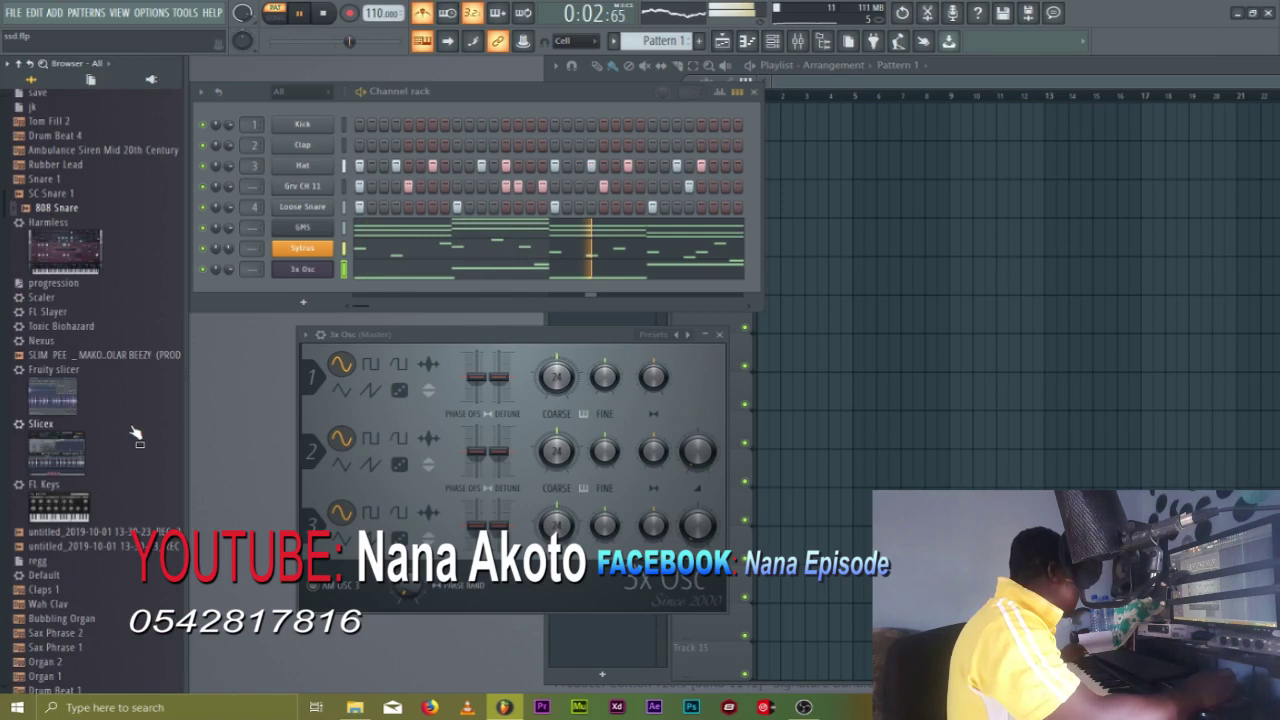
scroll(136, 432, "down", 10)
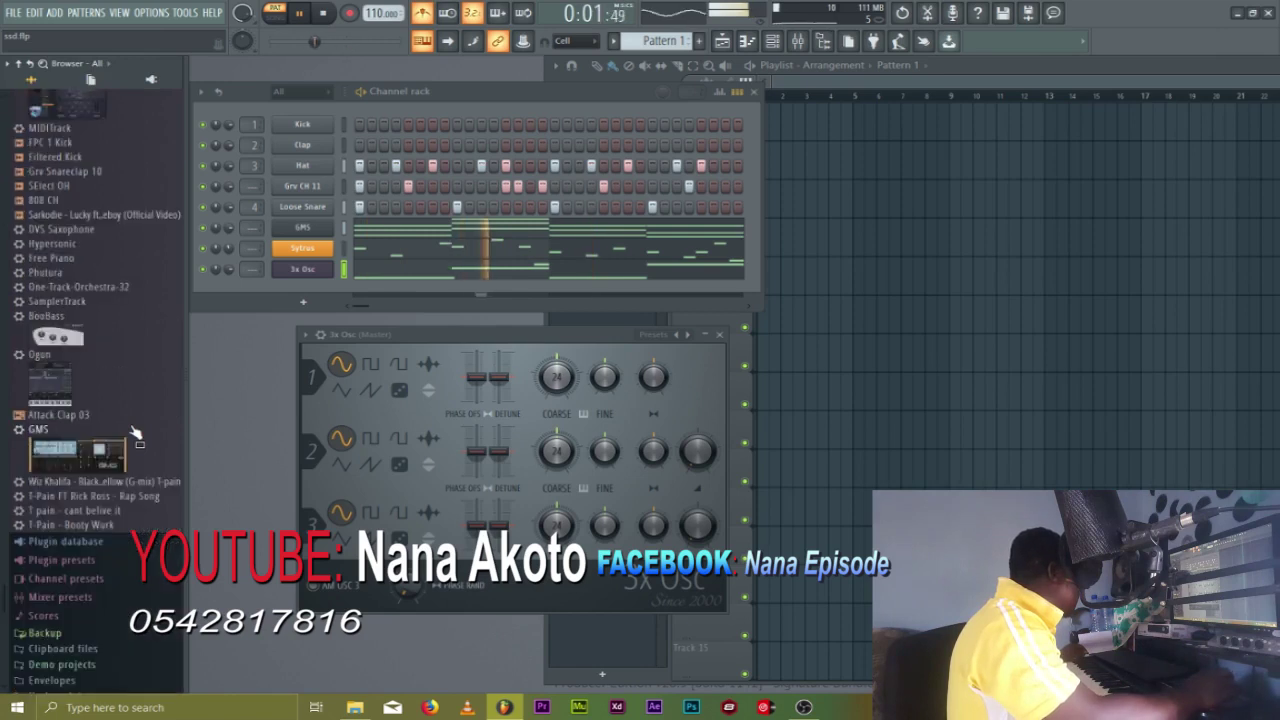
left_click(56, 188)
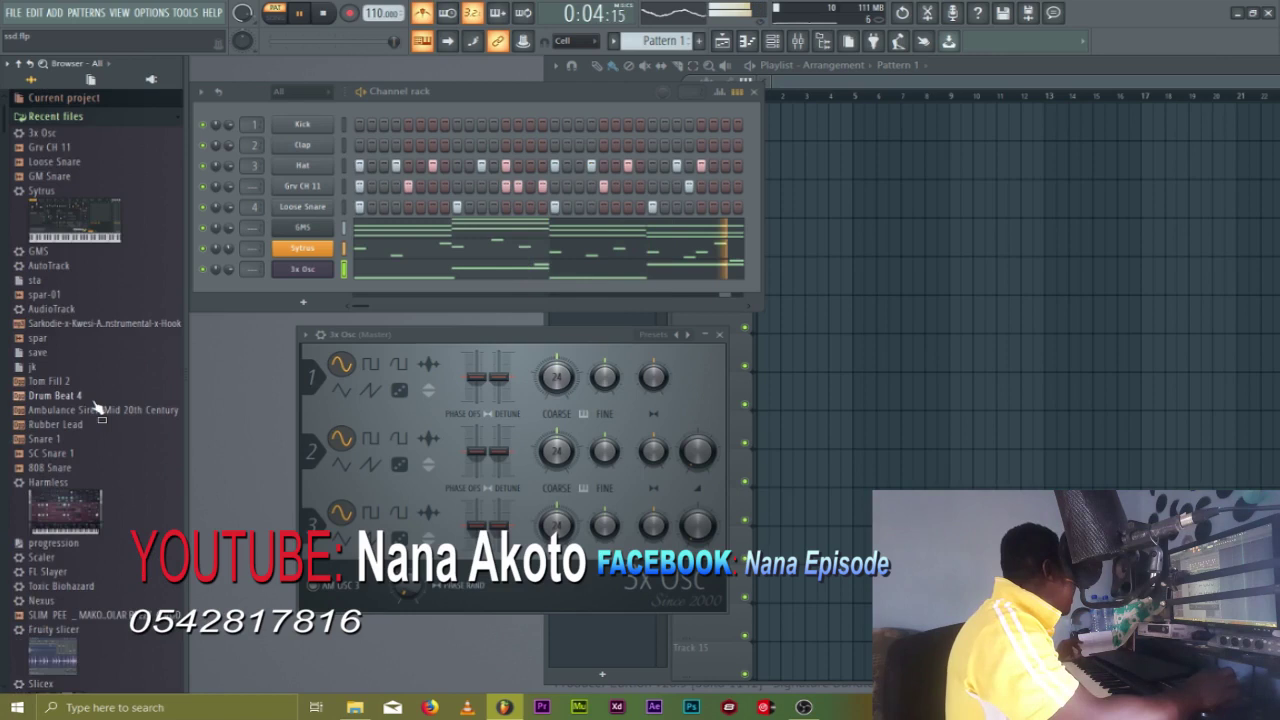
Stop playback, replace the Kick channel's sample with FPC 1 Kick from the Kicks pack, and add 808 Kick as a channel below it
left_click(323, 14)
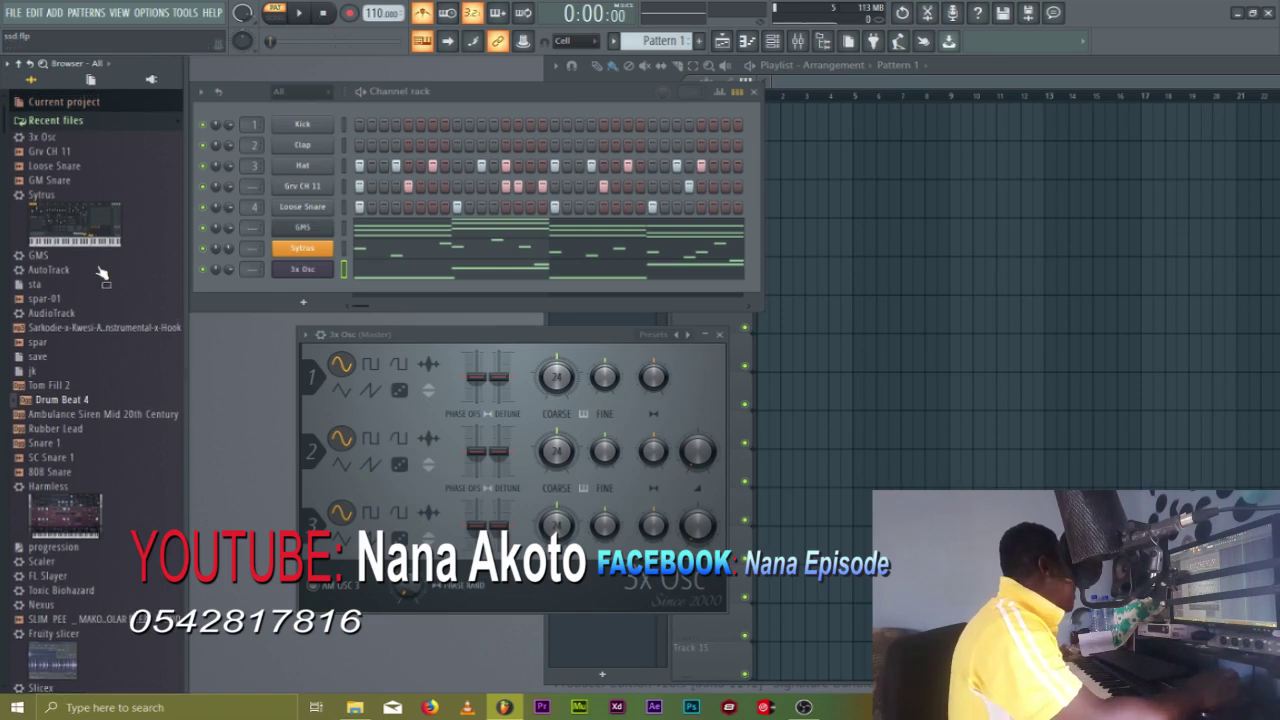
left_click(62, 124)
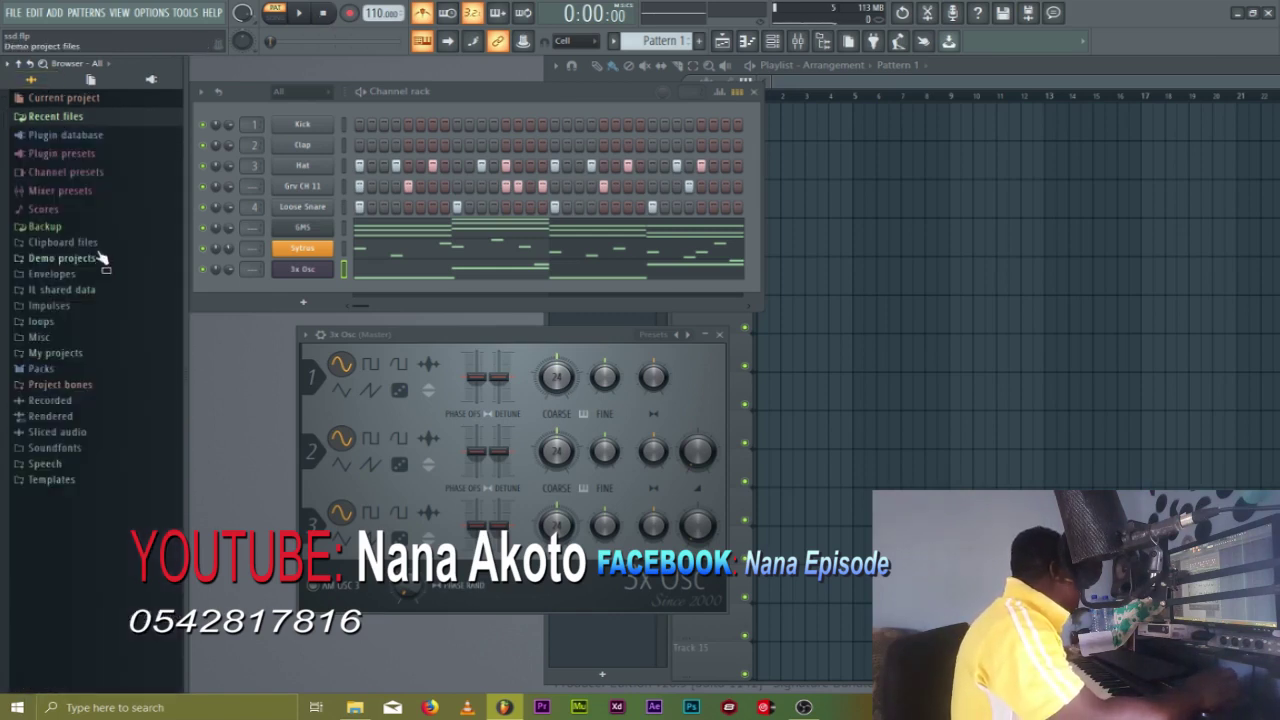
left_click(44, 370)
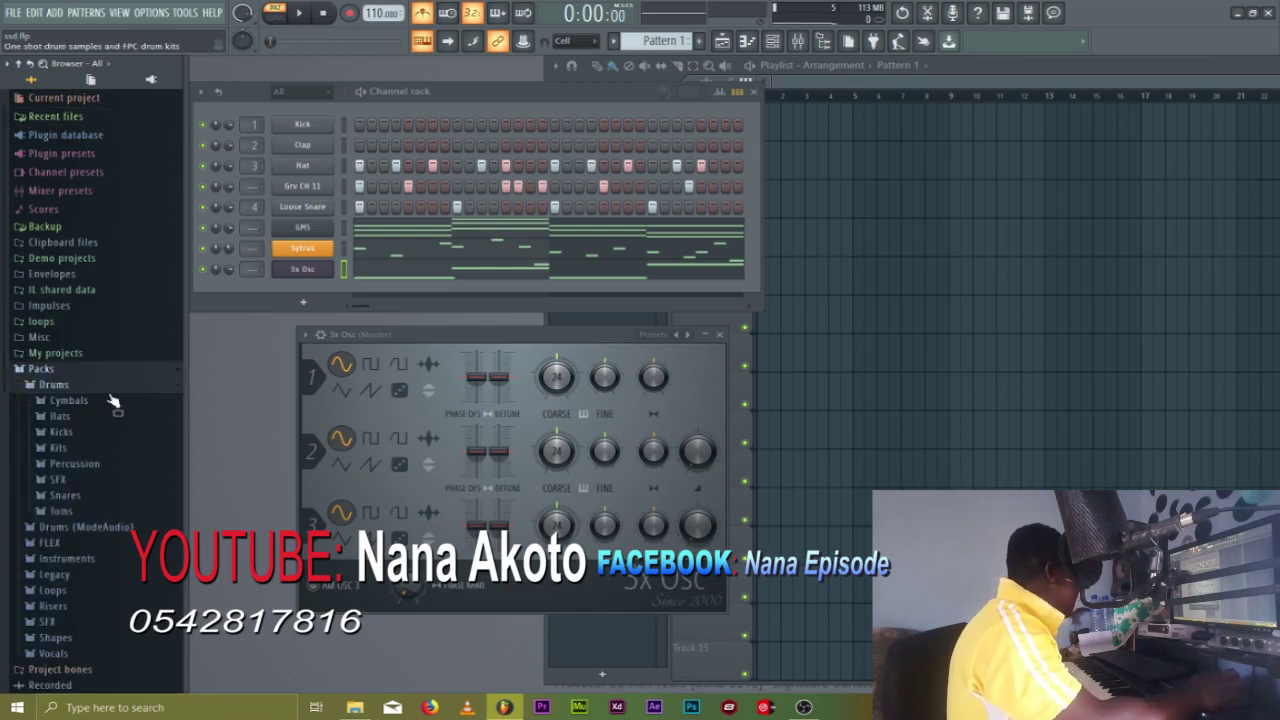
scroll(113, 400, "down", 2)
left_click(62, 354)
left_click_drag(78, 497, 316, 127)
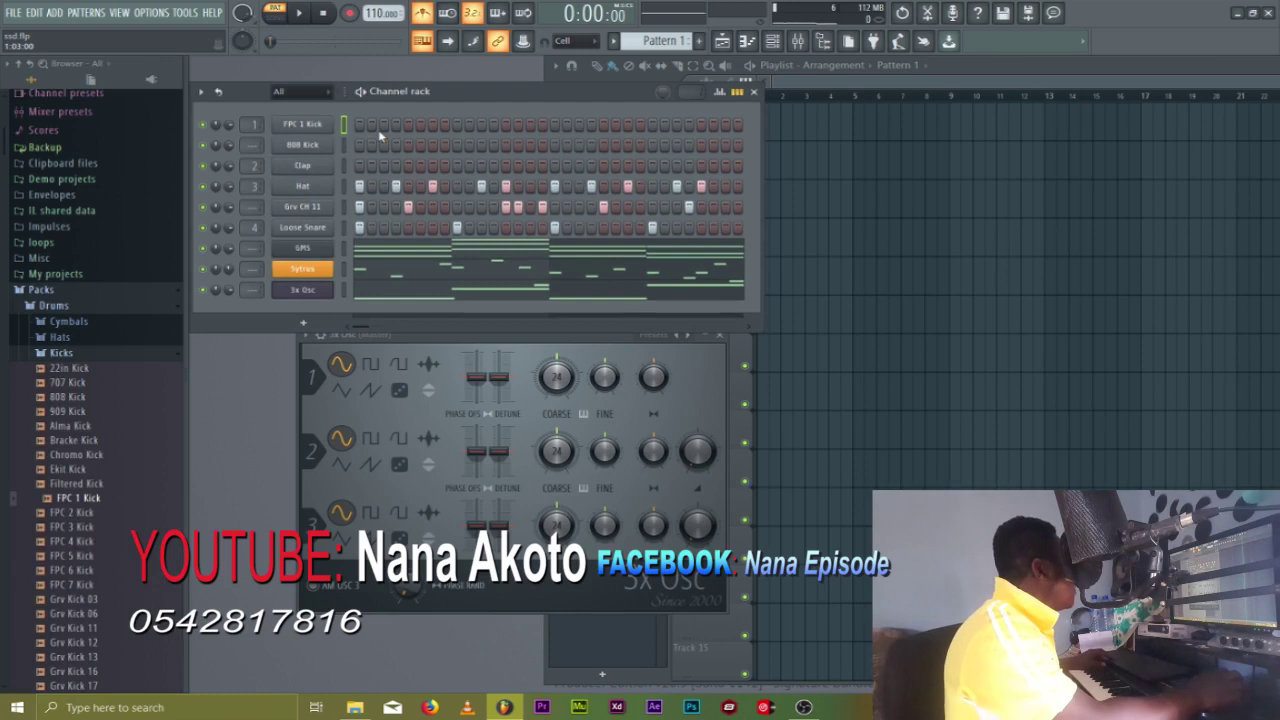
Fill the FPC 1 Kick channel on each 4 steps and start playback
right_click(320, 124)
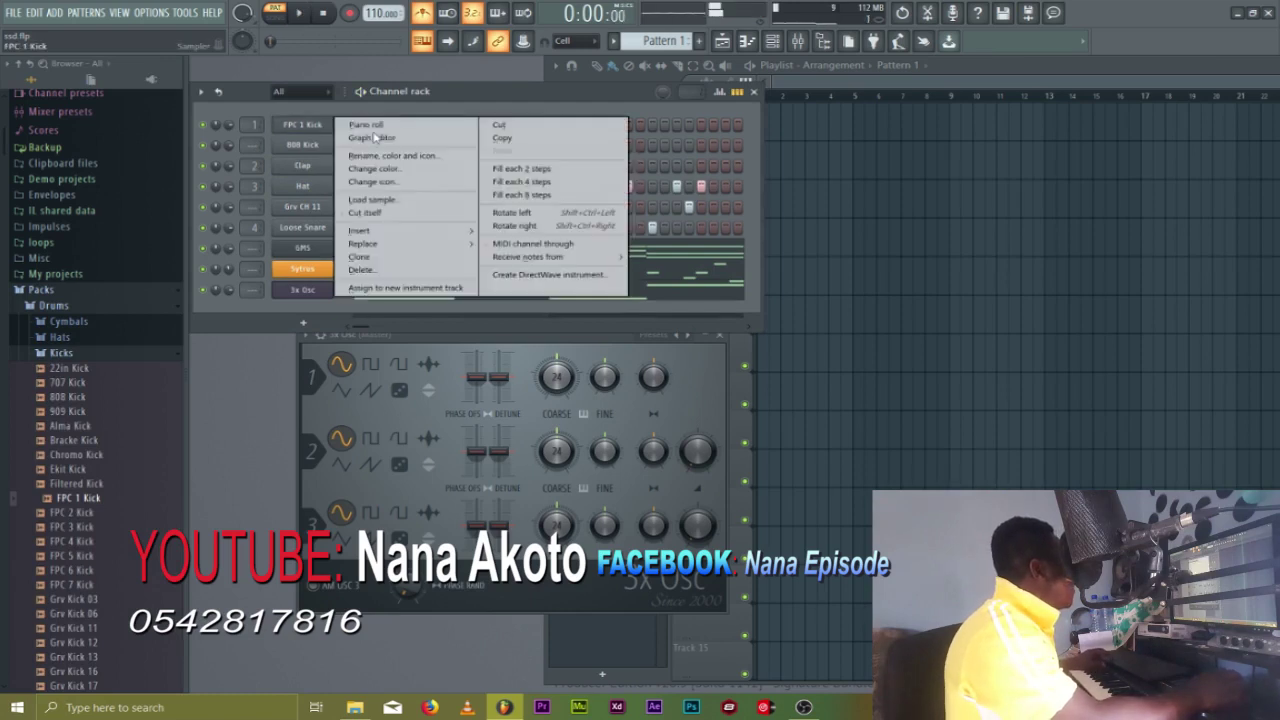
left_click(540, 190)
key("space")
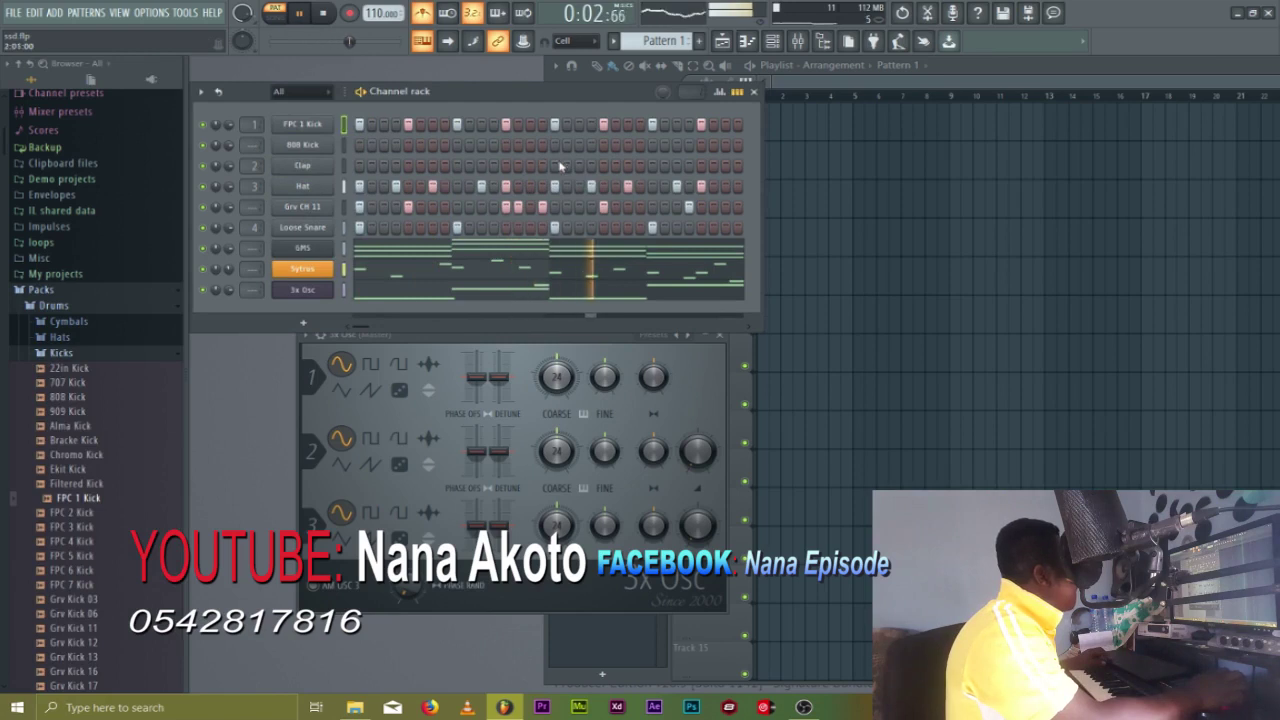
Compare filling FPC 1 Kick on each 2, 4 and 8 steps during playback, settling on each 4 steps
right_click(322, 124)
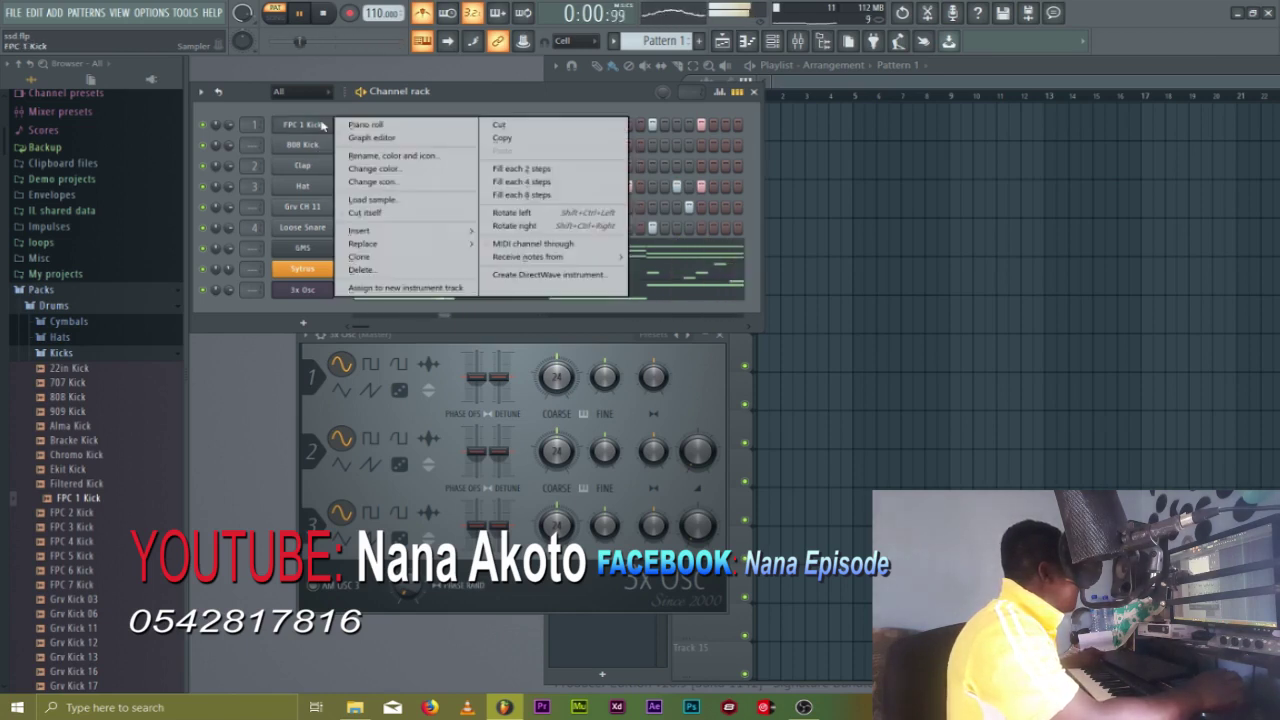
left_click(560, 172)
right_click(322, 124)
left_click(545, 187)
right_click(322, 124)
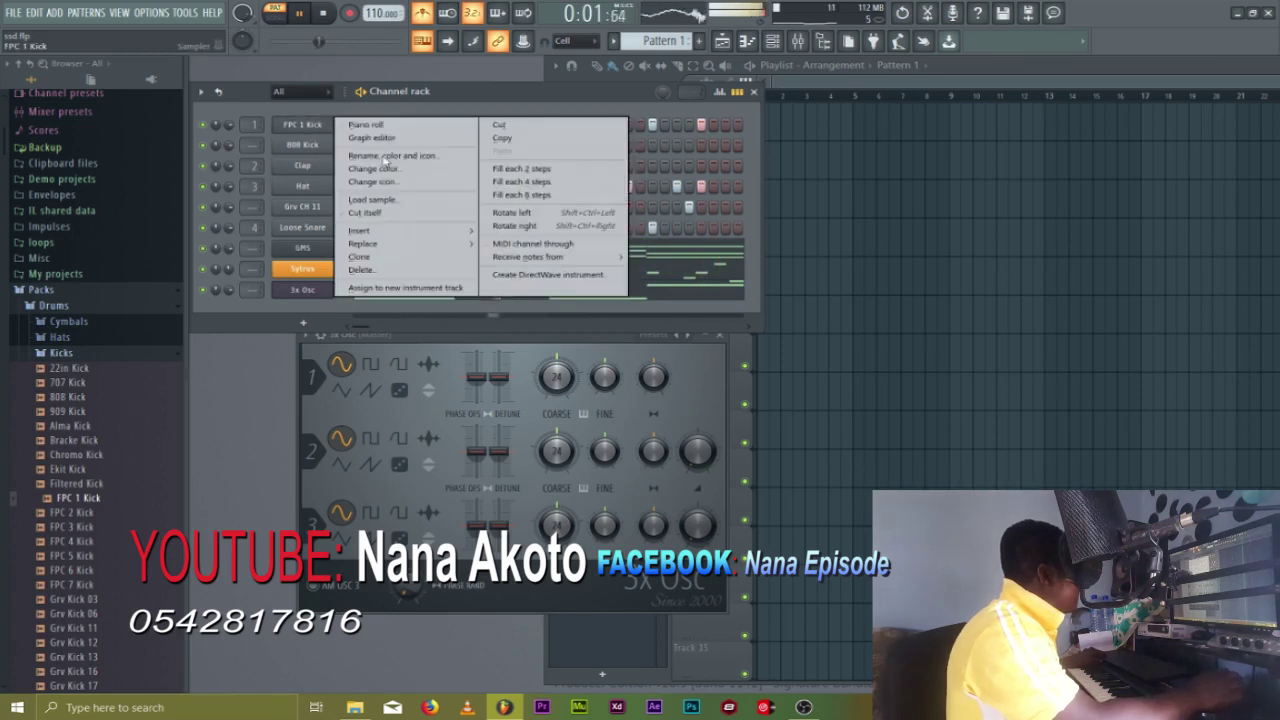
left_click(515, 202)
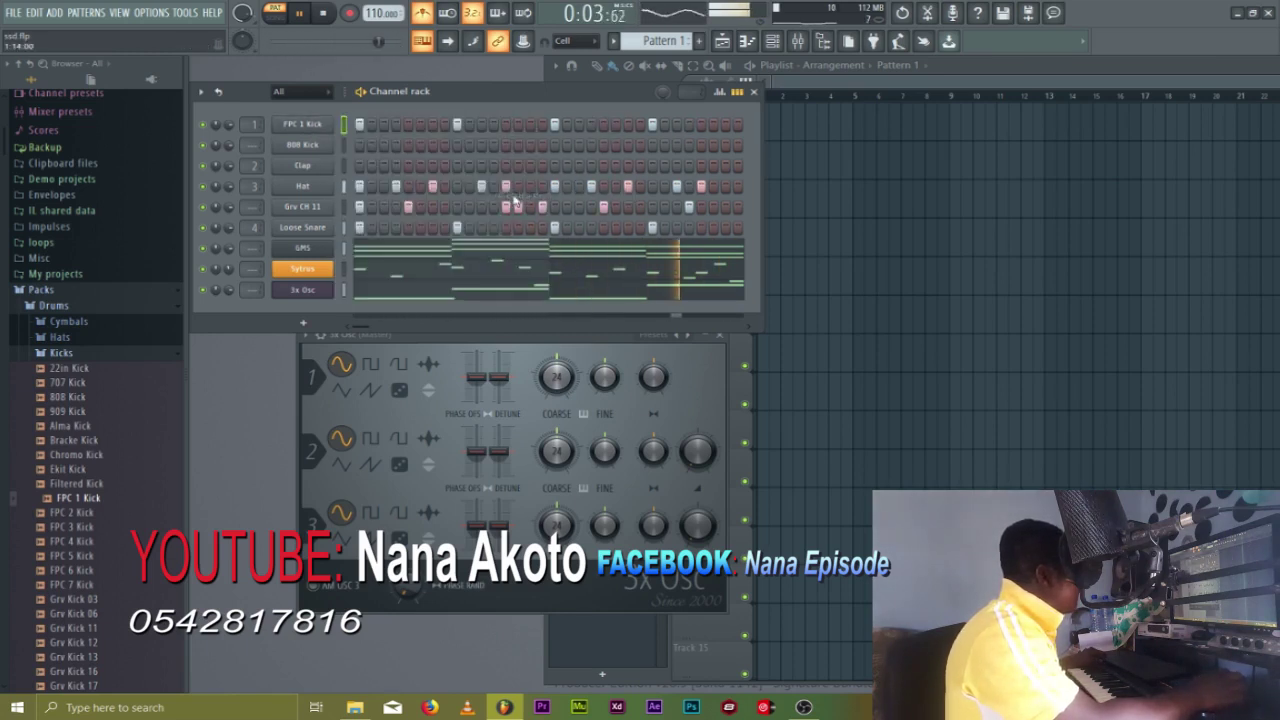
right_click(322, 124)
left_click(521, 168)
right_click(322, 124)
left_click(529, 182)
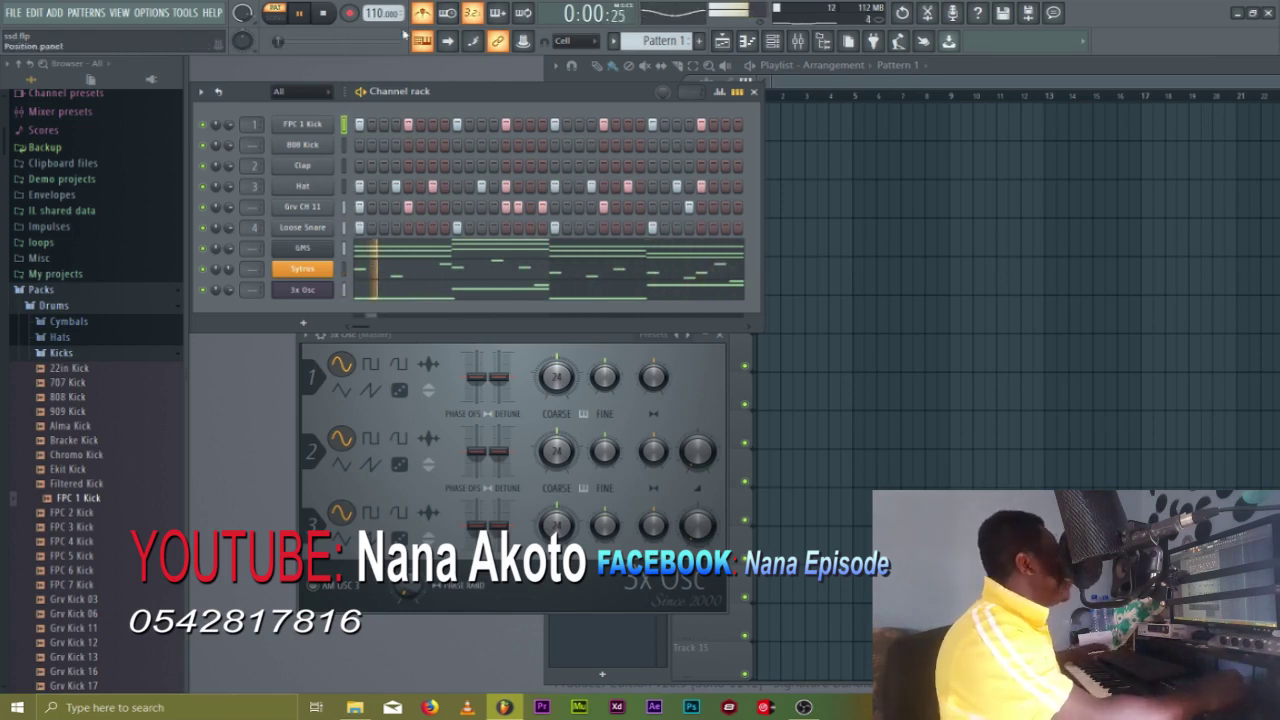
Pause playback and bring the Playlist in front of the other windows
left_click(299, 14)
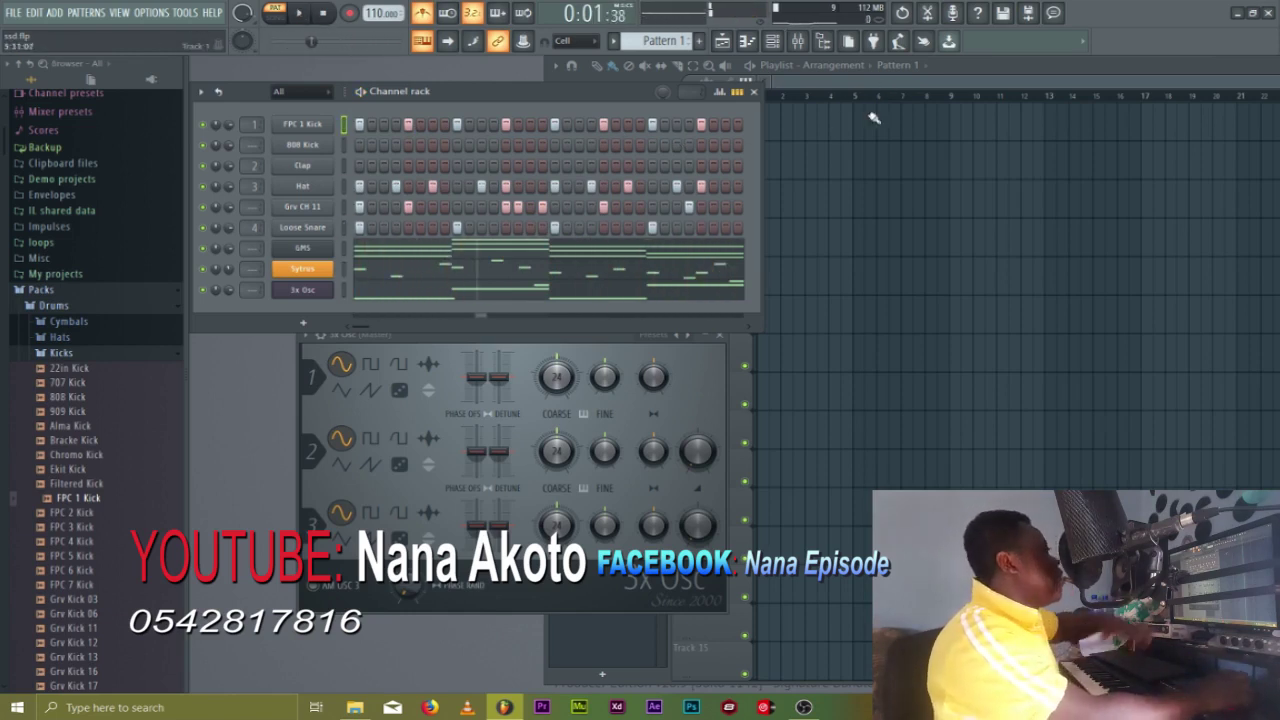
left_click(1000, 68)
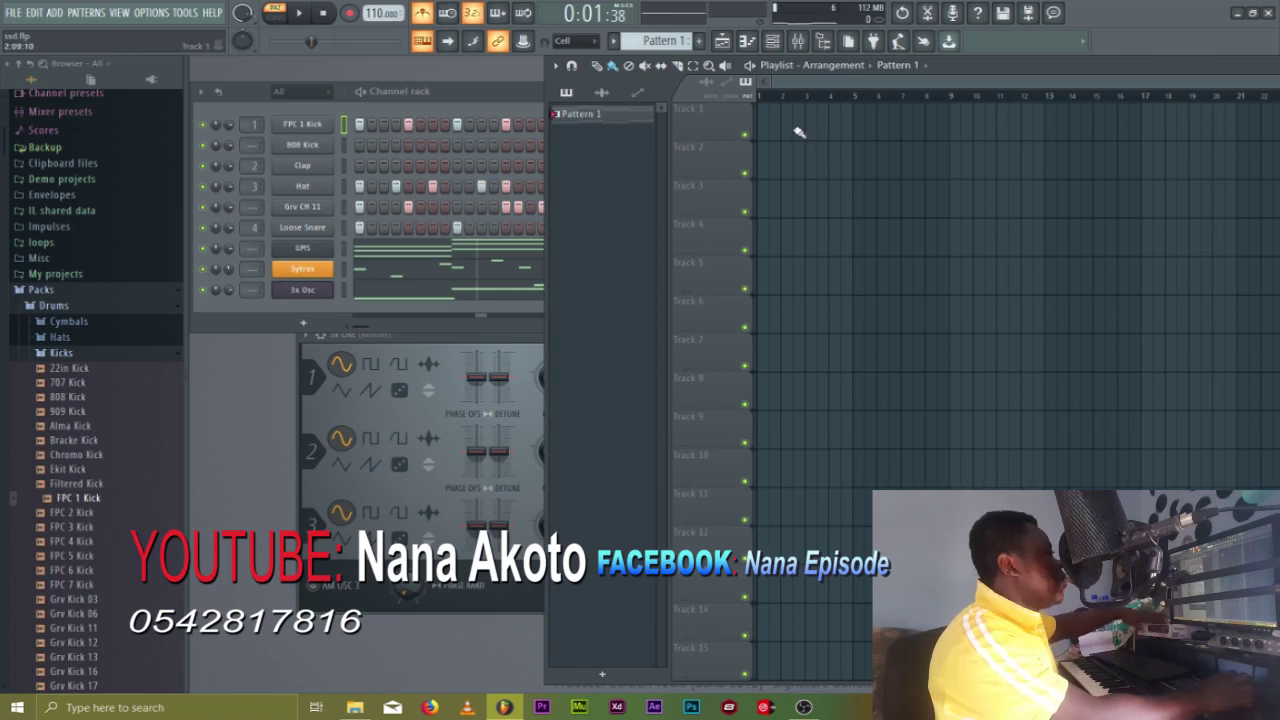